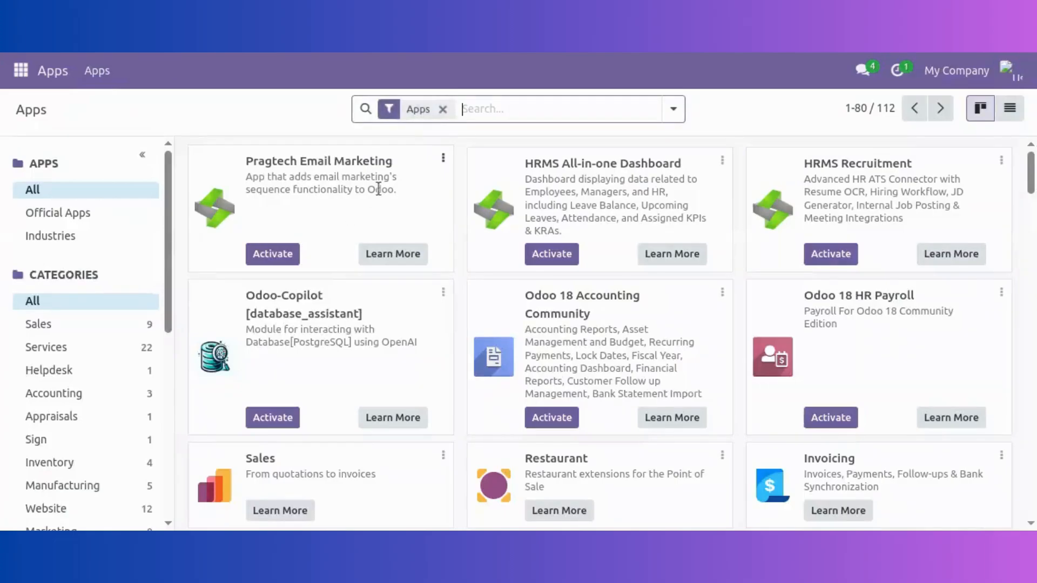
Clear the Apps filter and search all modules for 'delivery'
click(443, 112)
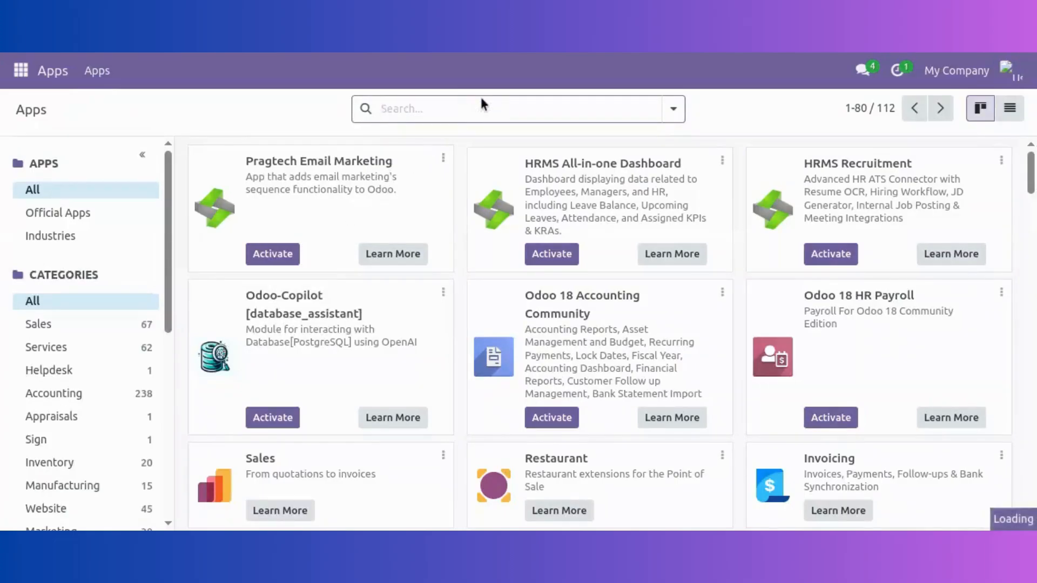
text(delveir)
key(BackSpace)
key(BackSpace)
key(BackSpace)
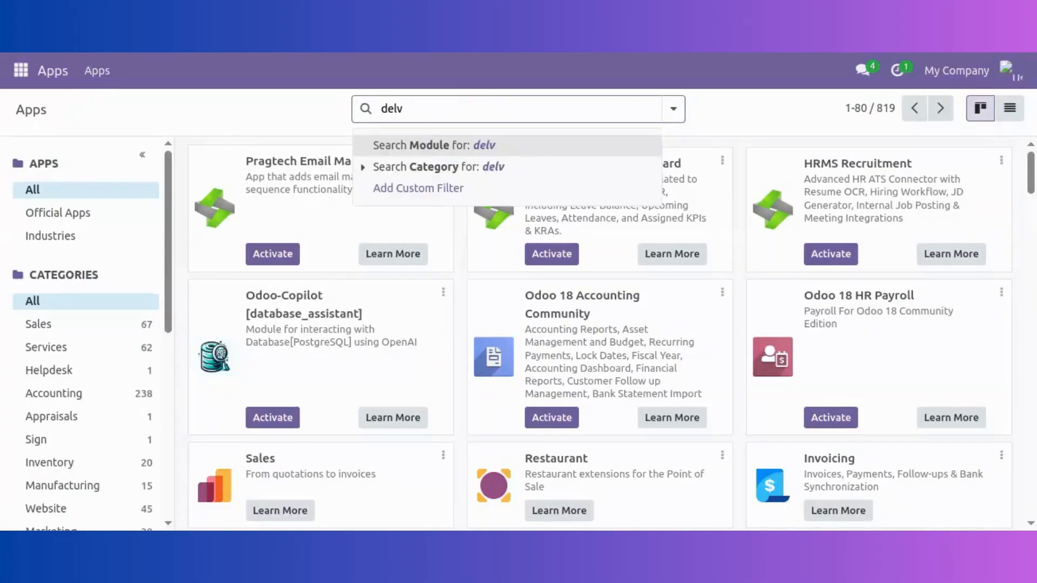
key(BackSpace)
text(ivery)
key(Return)
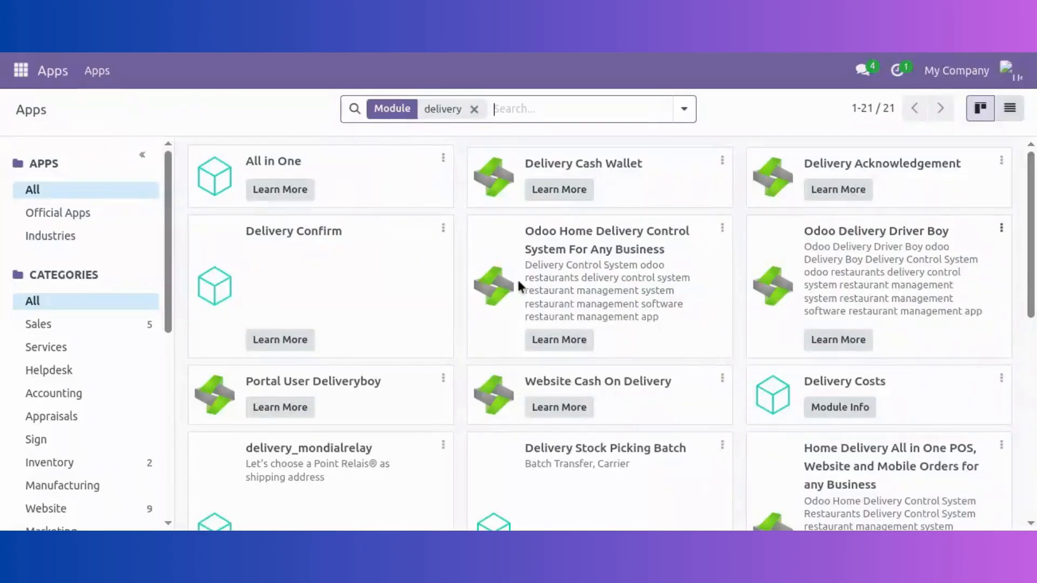
Go to the Users list under Settings > Users & Companies
click(20, 70)
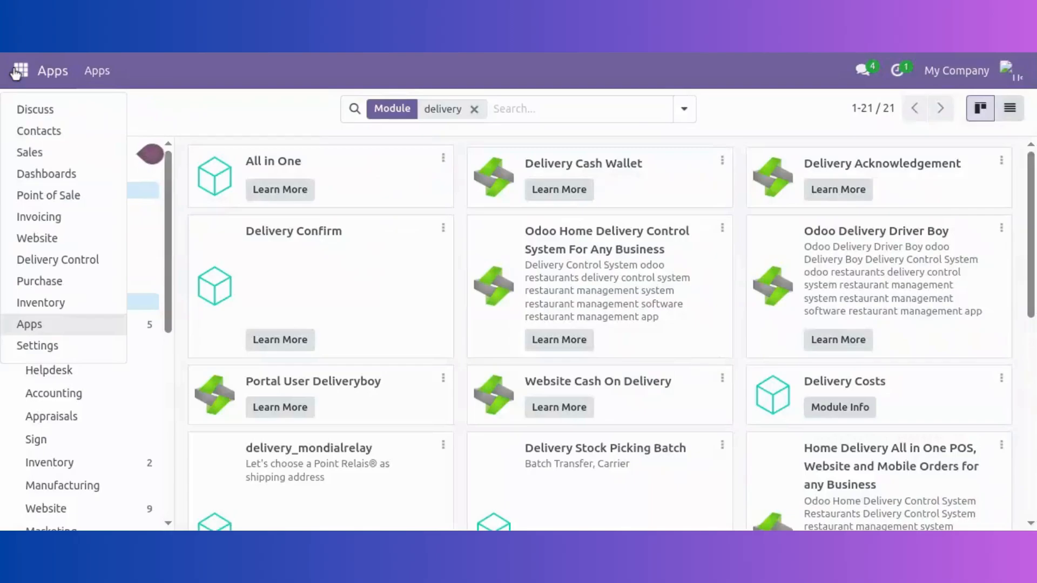
click(56, 347)
click(255, 72)
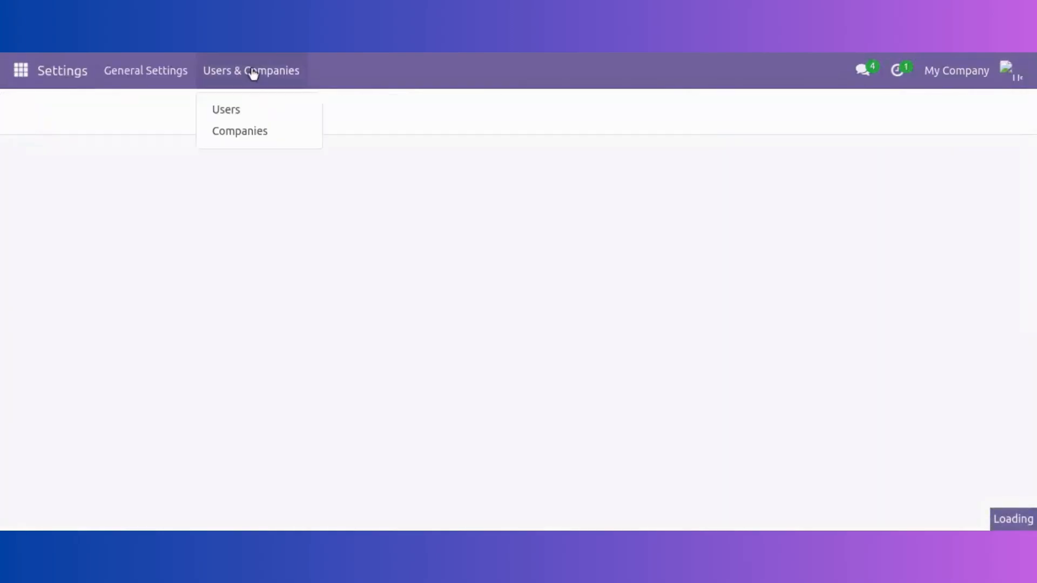
click(241, 108)
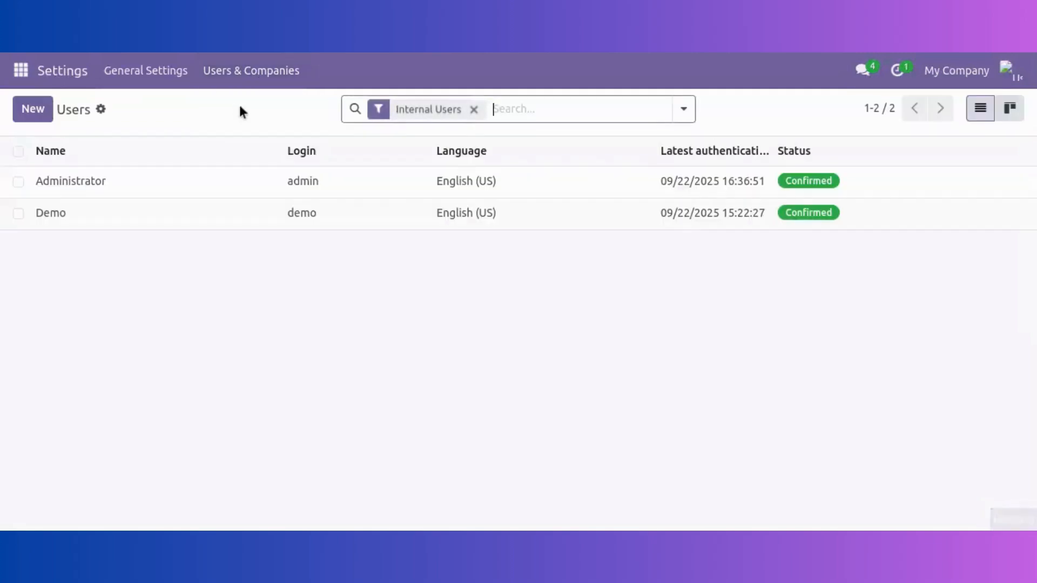
Review the Administrator's access rights, where Delivery Controll App is set to Manager
click(224, 179)
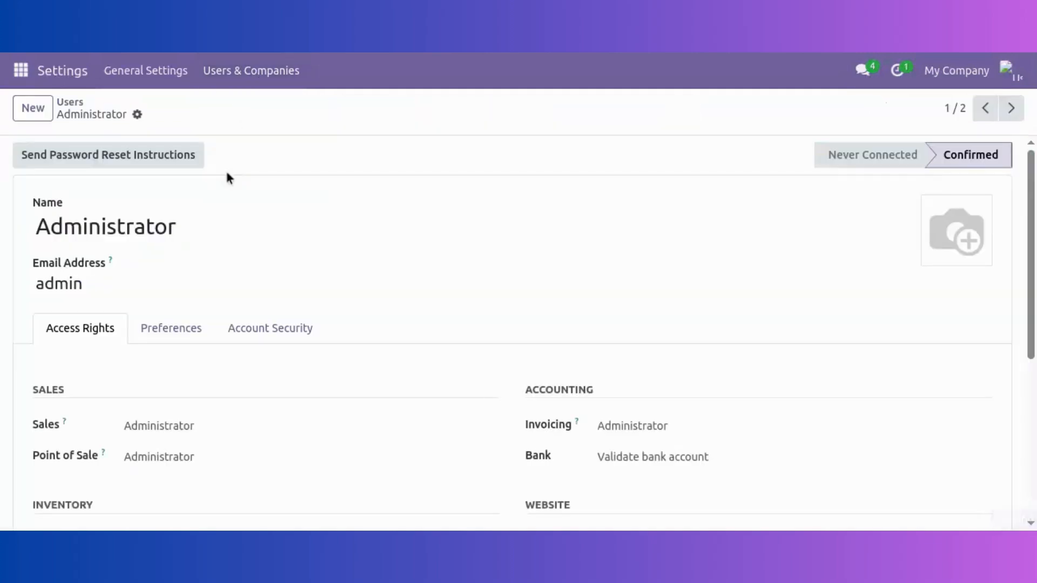
scroll(364, 213, down, 3)
scroll(364, 216, down, 2)
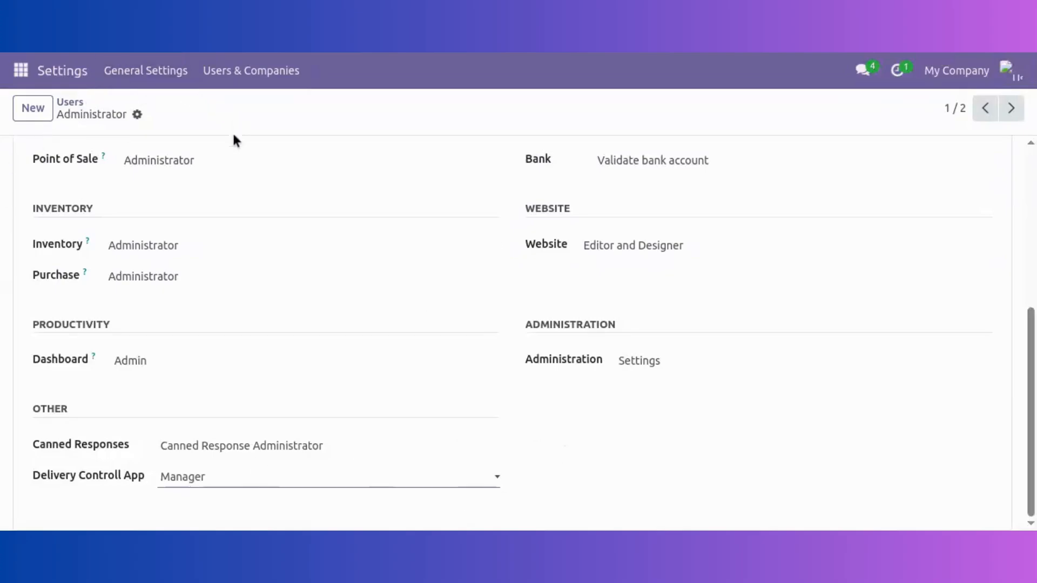
scroll(220, 214, up, 2)
scroll(217, 213, up, 4)
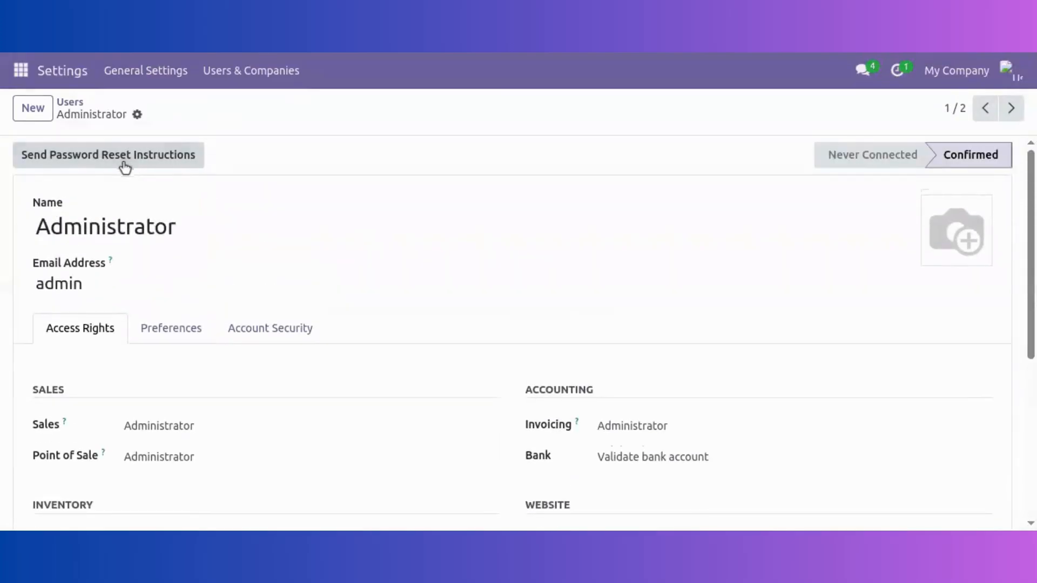
click(21, 71)
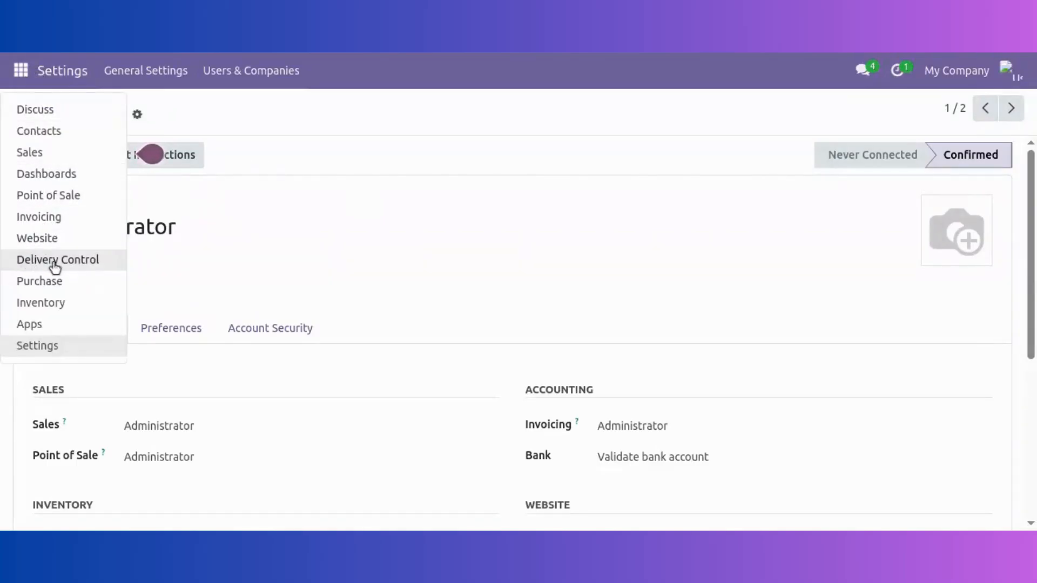
Open the Delivery Control app's Picking order kanban grouped by delivery status
click(83, 266)
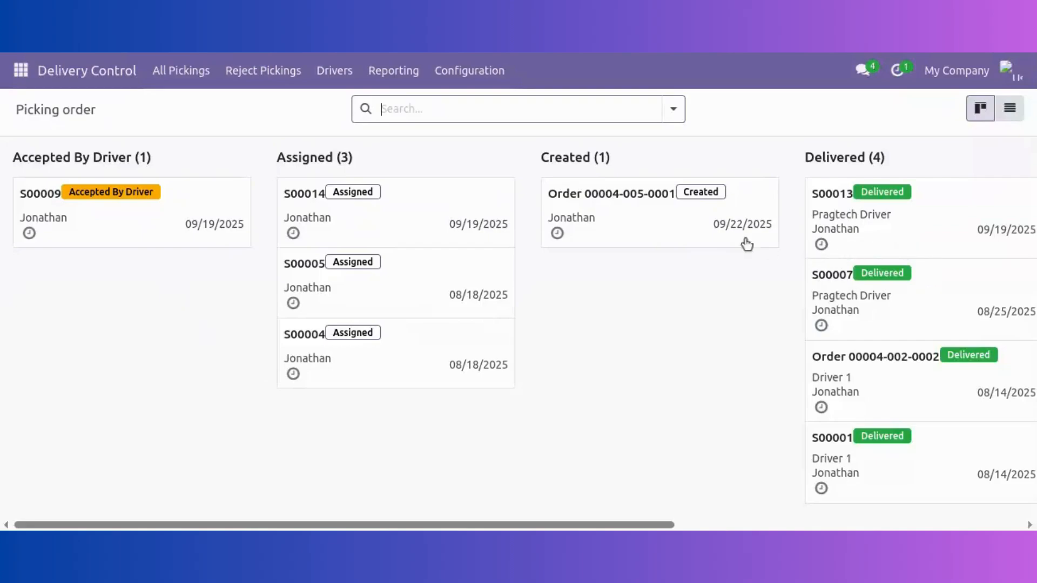
click(532, 378)
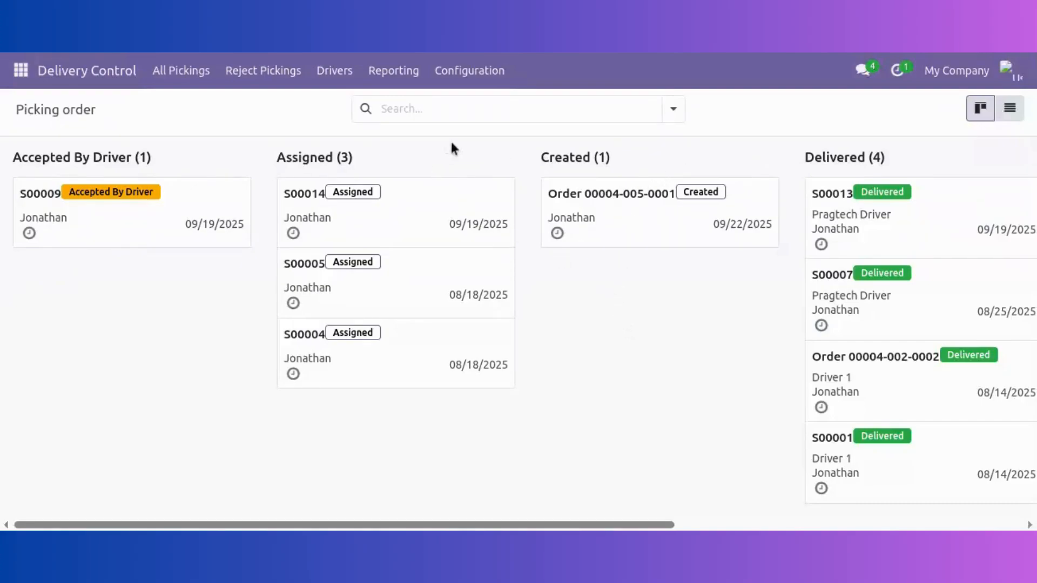
click(471, 76)
Open the Delivery Control settings and review the delivery, routing, Google Map and auto-broadcast options
click(481, 110)
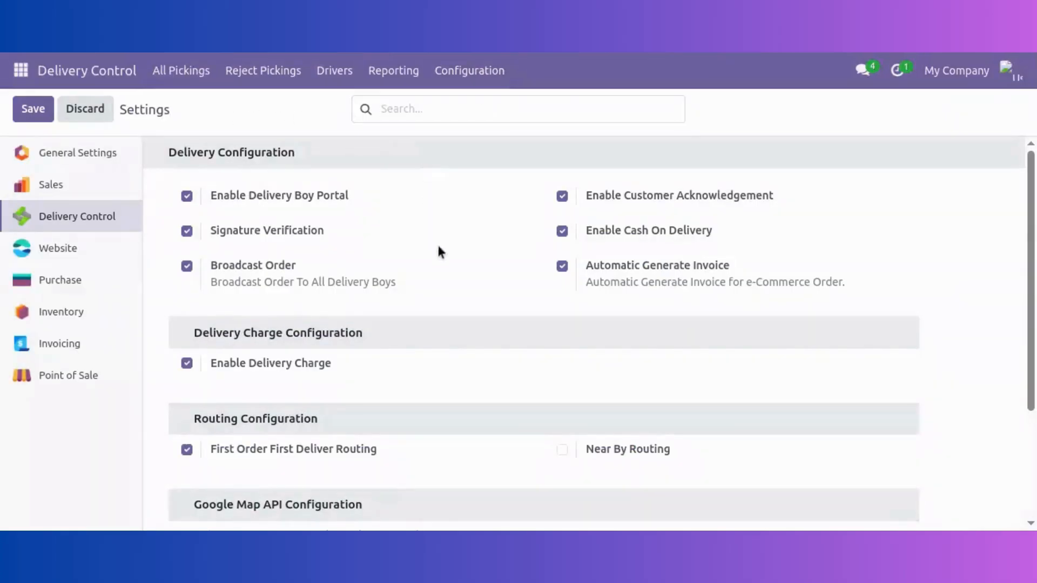
scroll(462, 322, down, 3)
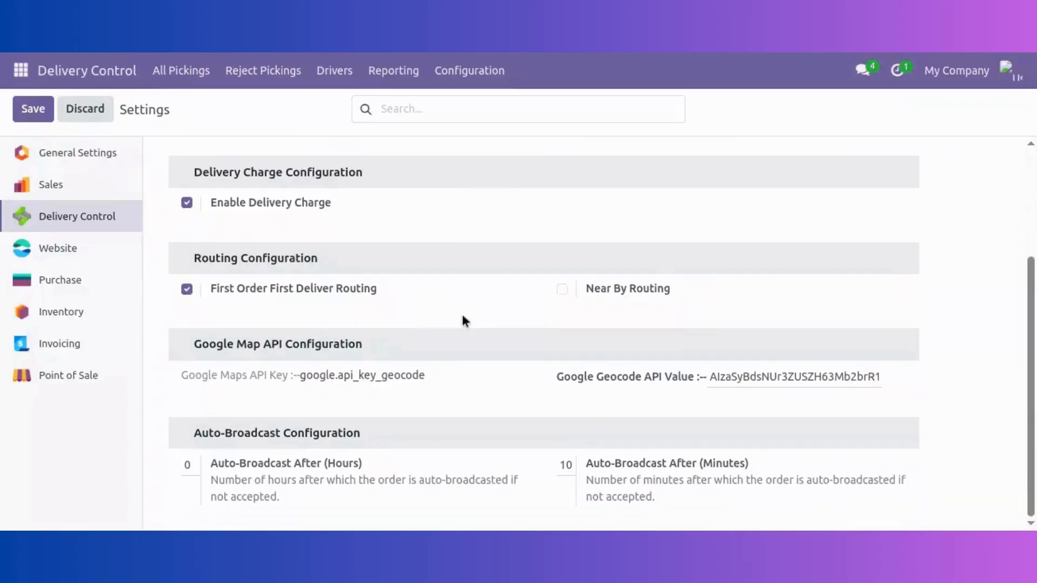
scroll(463, 319, up, 3)
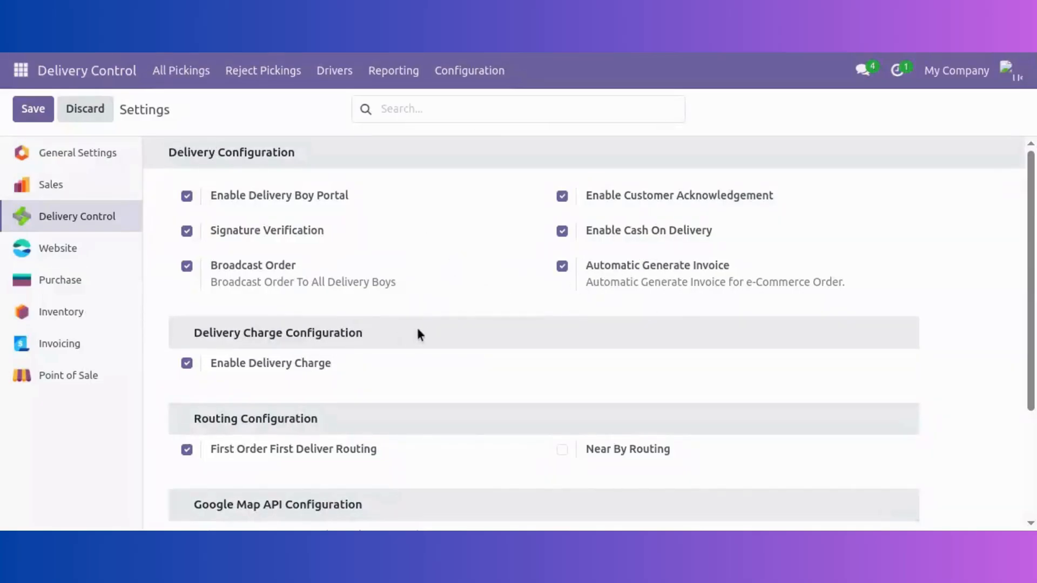
scroll(420, 334, down, 3)
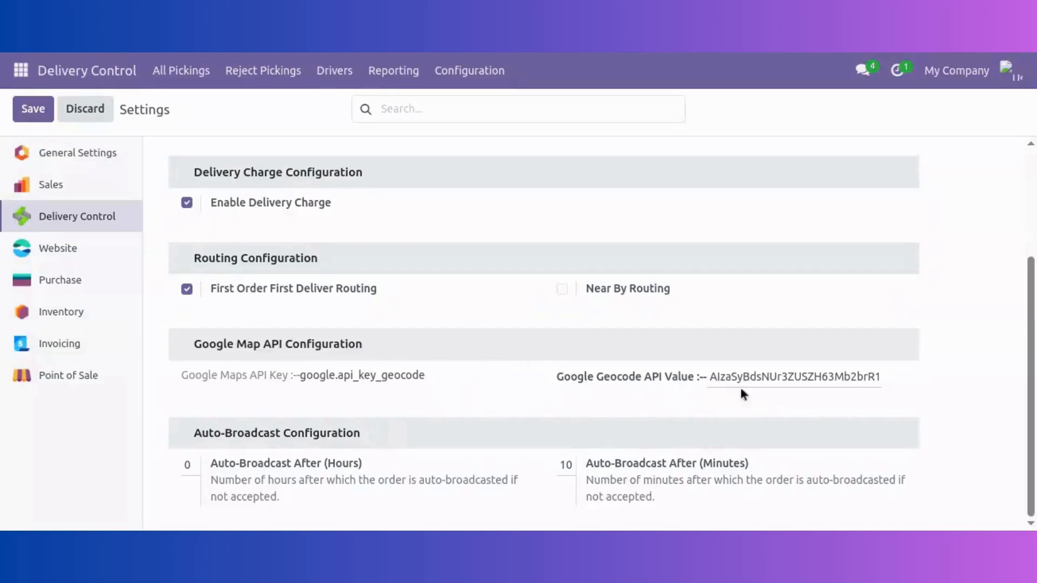
scroll(362, 307, up, 3)
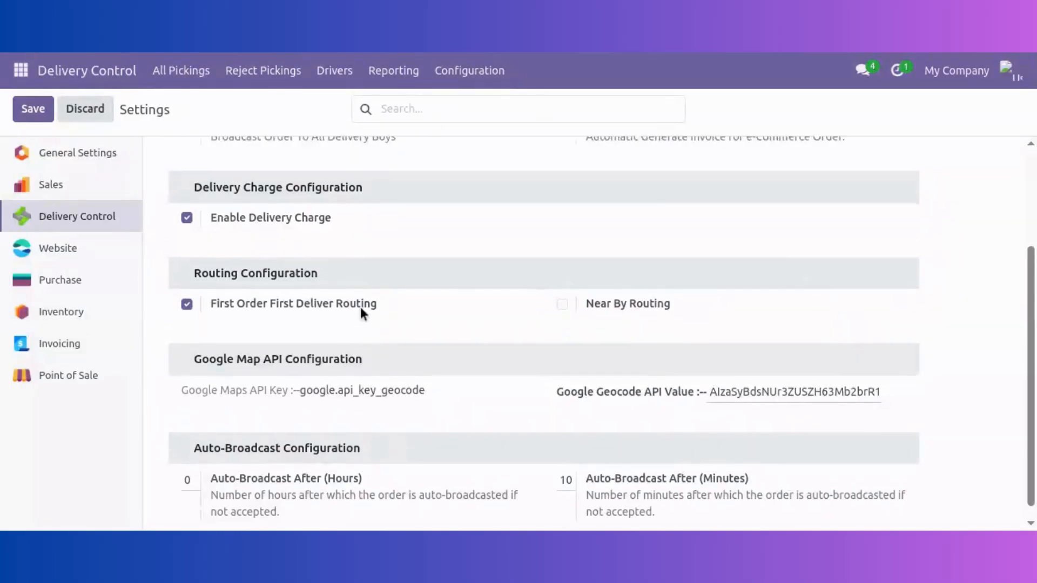
click(33, 112)
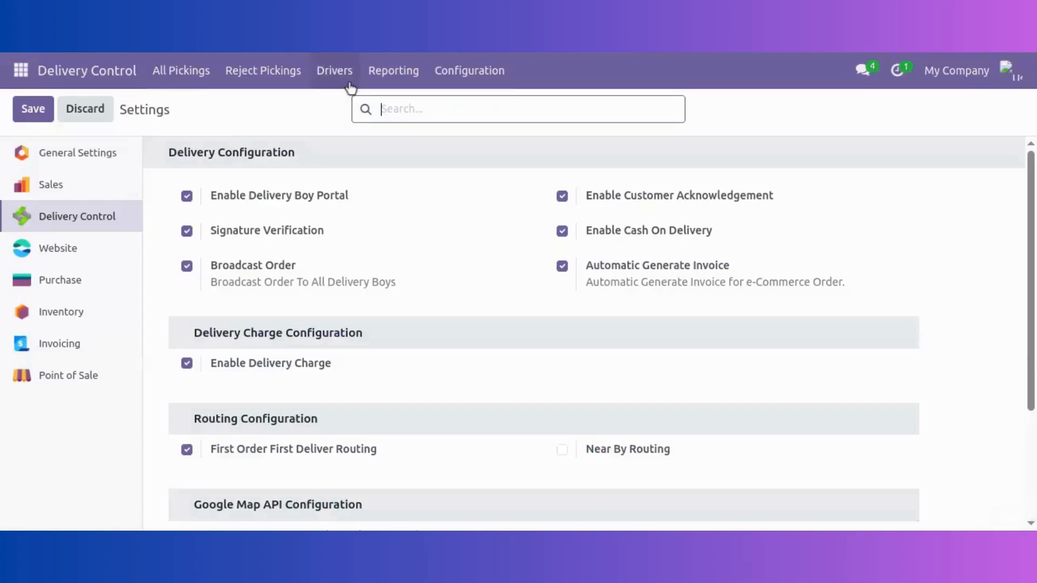
Open the Driver 2 record from the drivers list and show its delivery driver fields
click(350, 86)
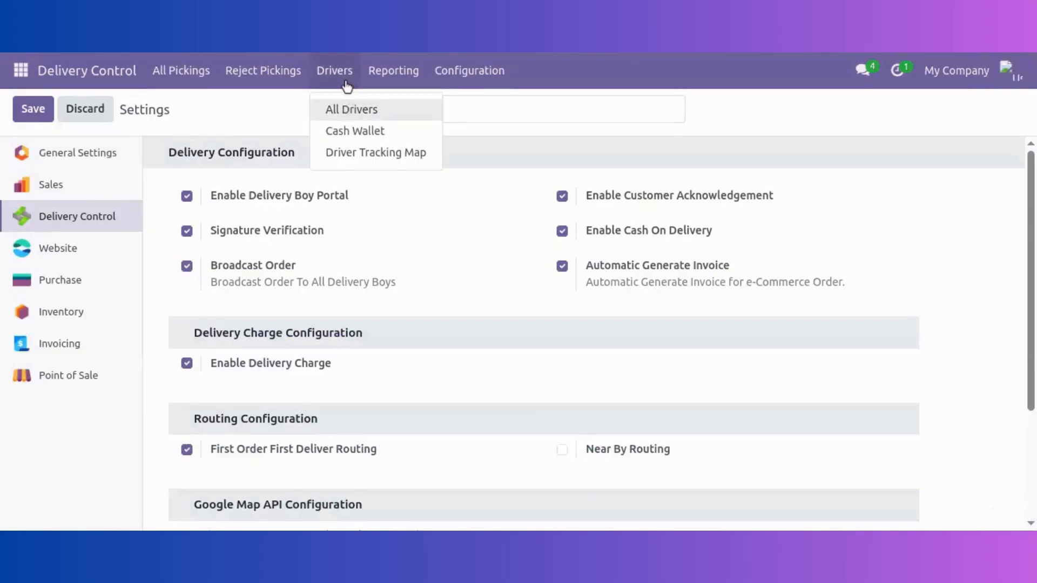
click(348, 111)
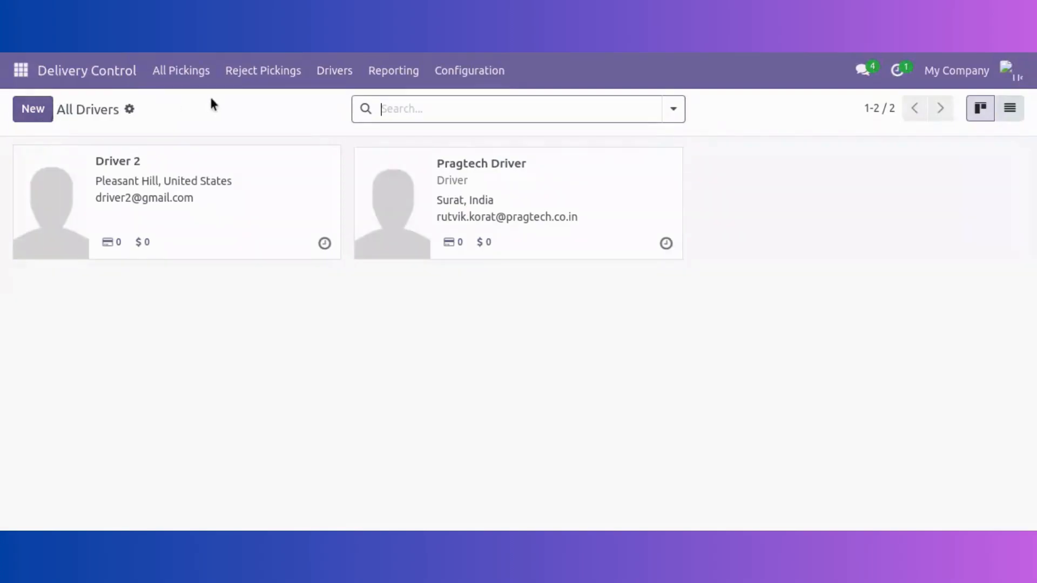
click(251, 191)
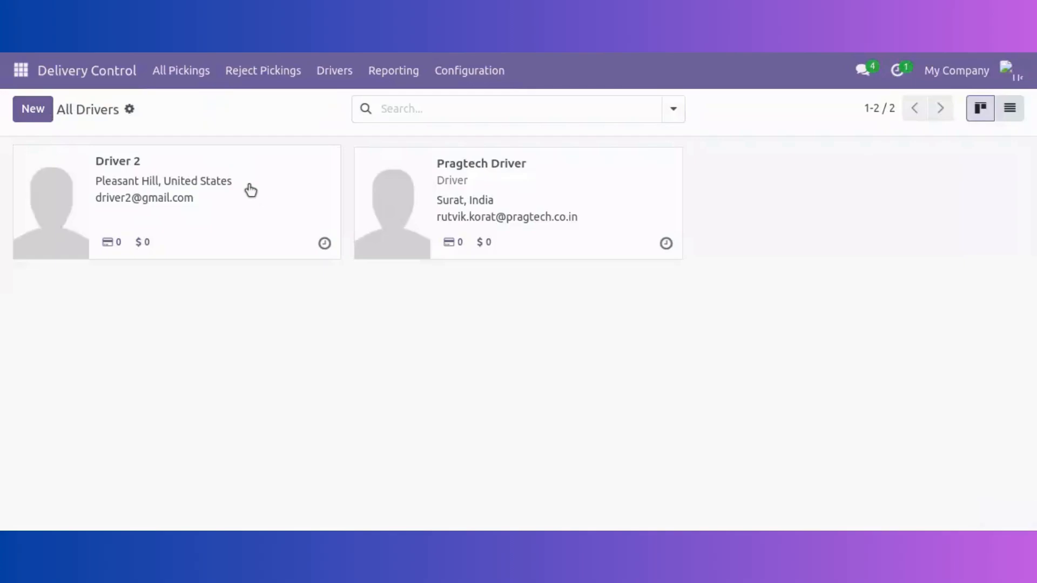
scroll(281, 322, down, 3)
click(604, 348)
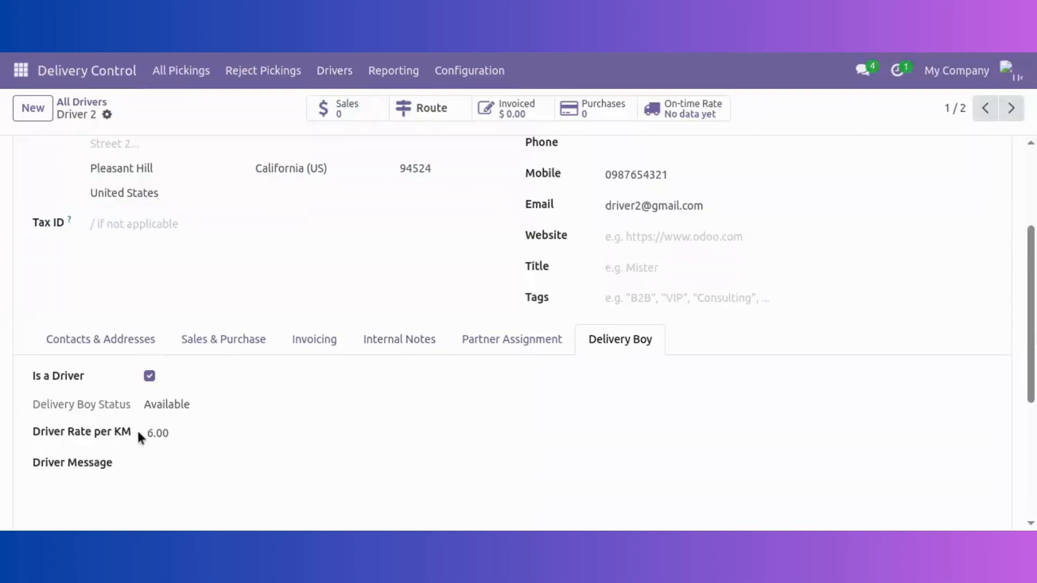
Review Driver 2's Driver Rate per KM and geolocation details
click(213, 432)
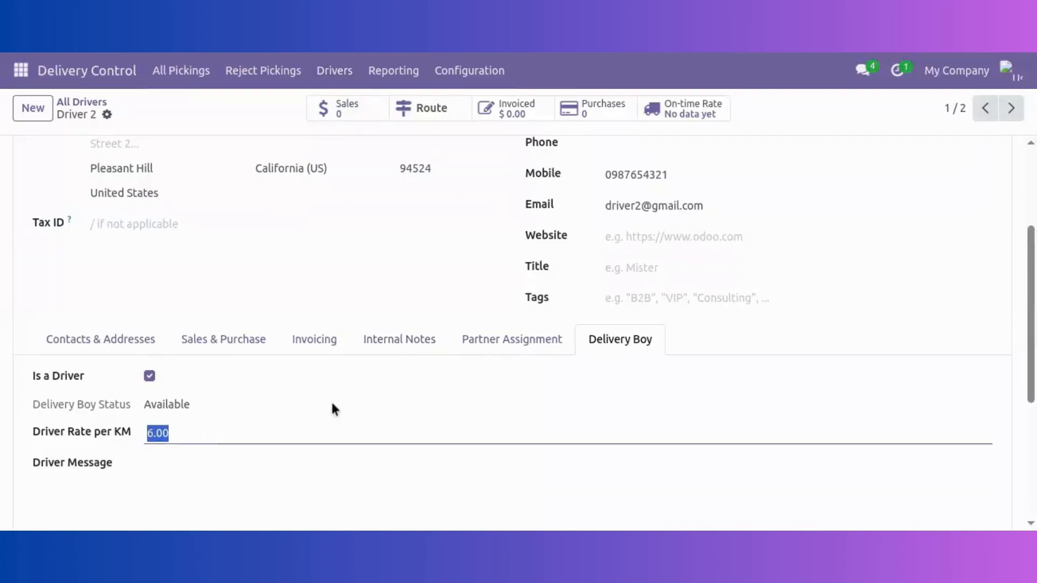
click(241, 477)
scroll(442, 429, up, 3)
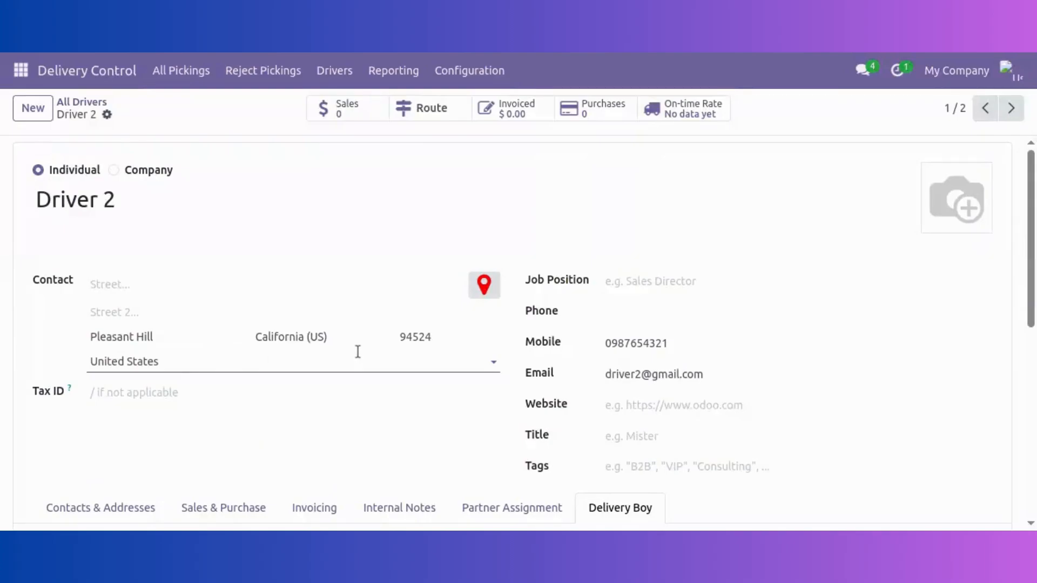
scroll(386, 343, down, 3)
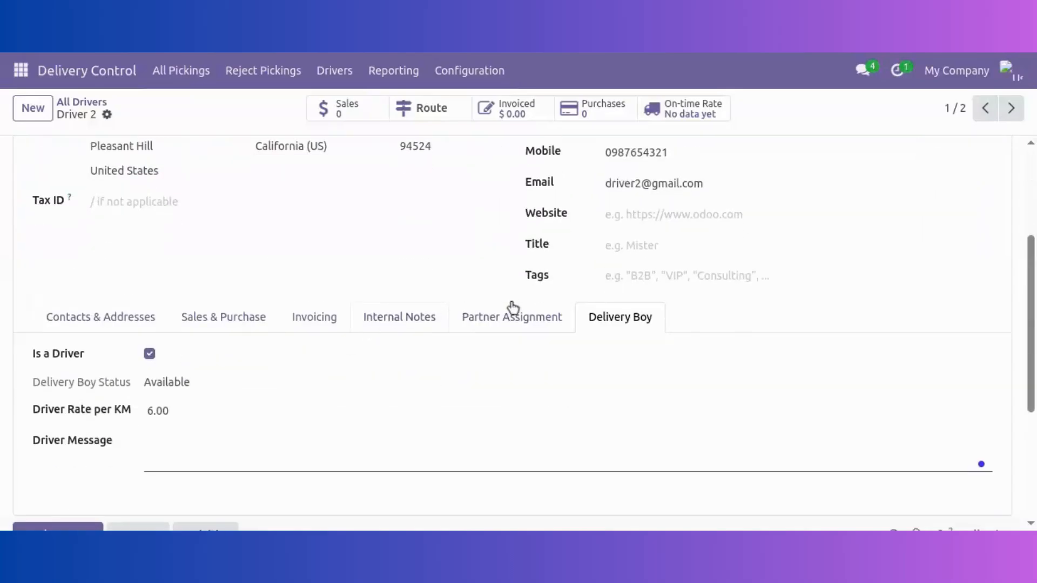
click(511, 318)
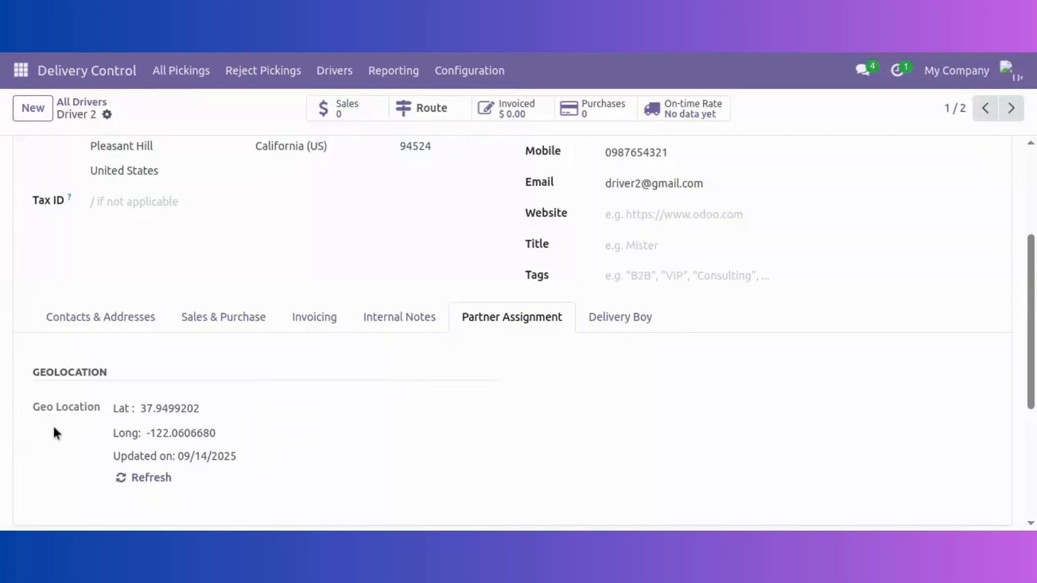
scroll(316, 442, up, 3)
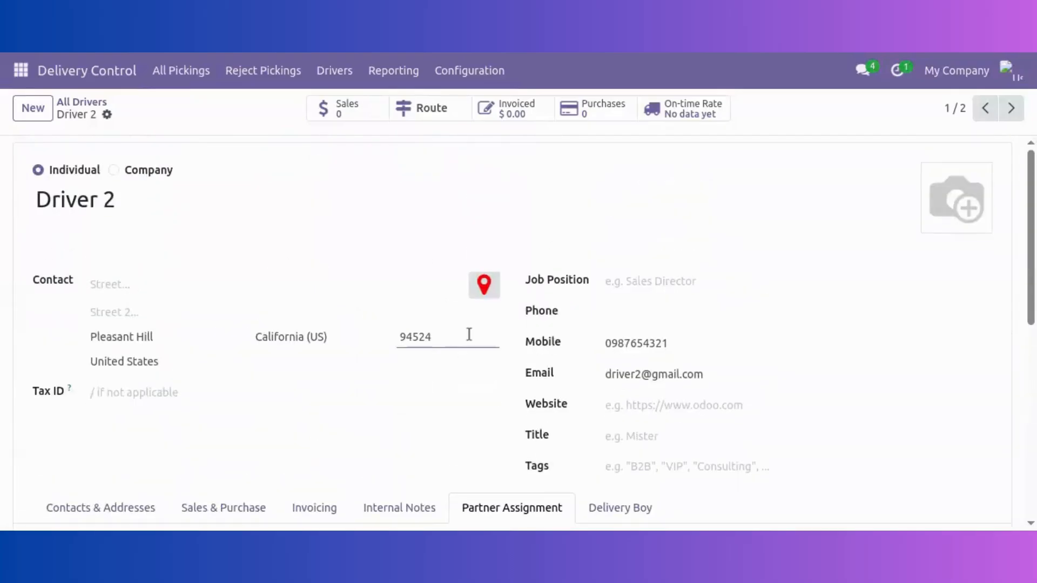
scroll(486, 492, down, 4)
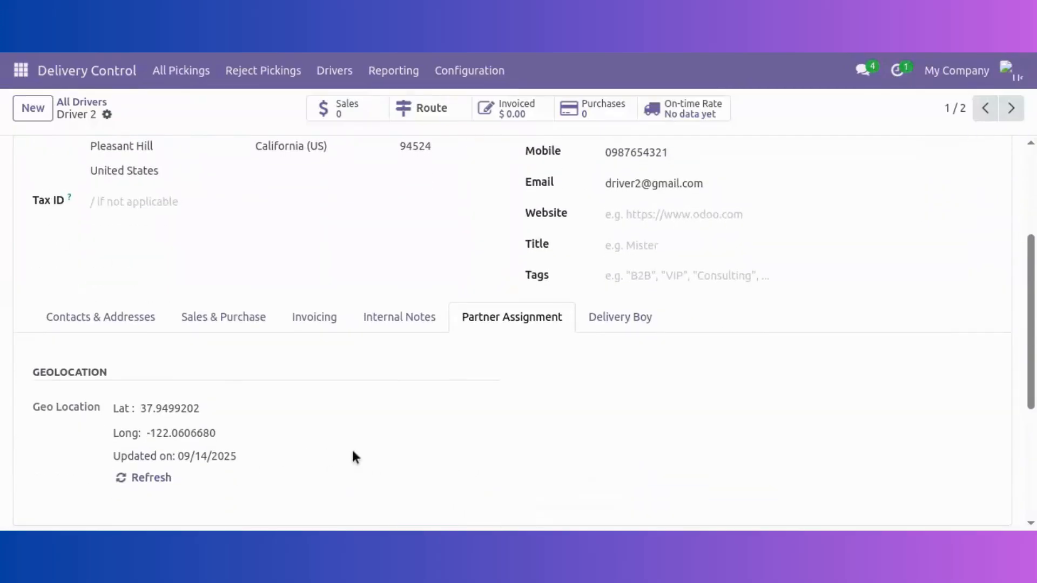
scroll(354, 457, up, 4)
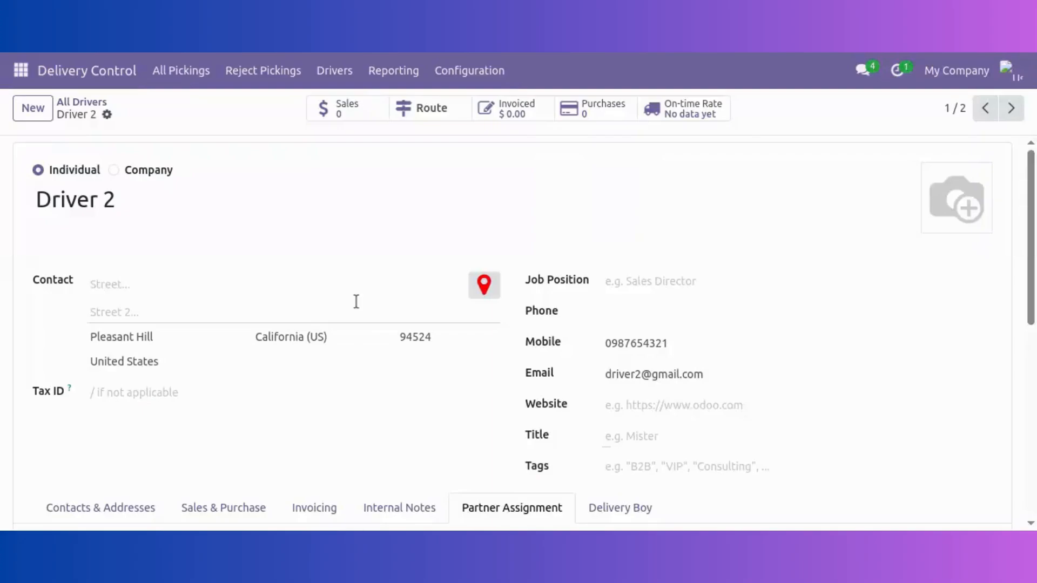
click(348, 71)
mouse_move(432, 78)
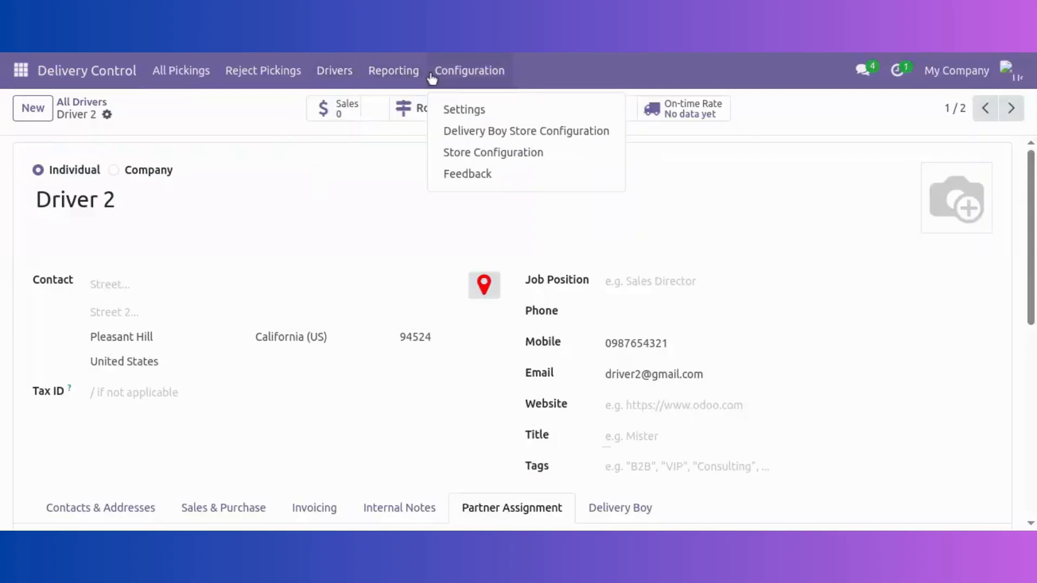
Open the Delivery Boy Store Configuration list mapping Driver 1, Driver 2 and Pragtech Driver to stores
click(479, 134)
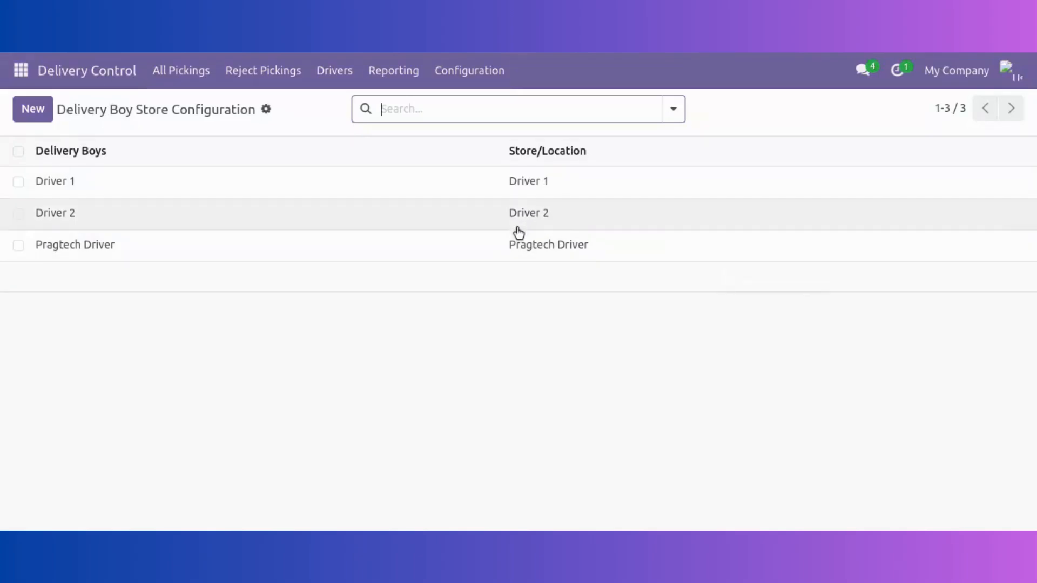
click(469, 73)
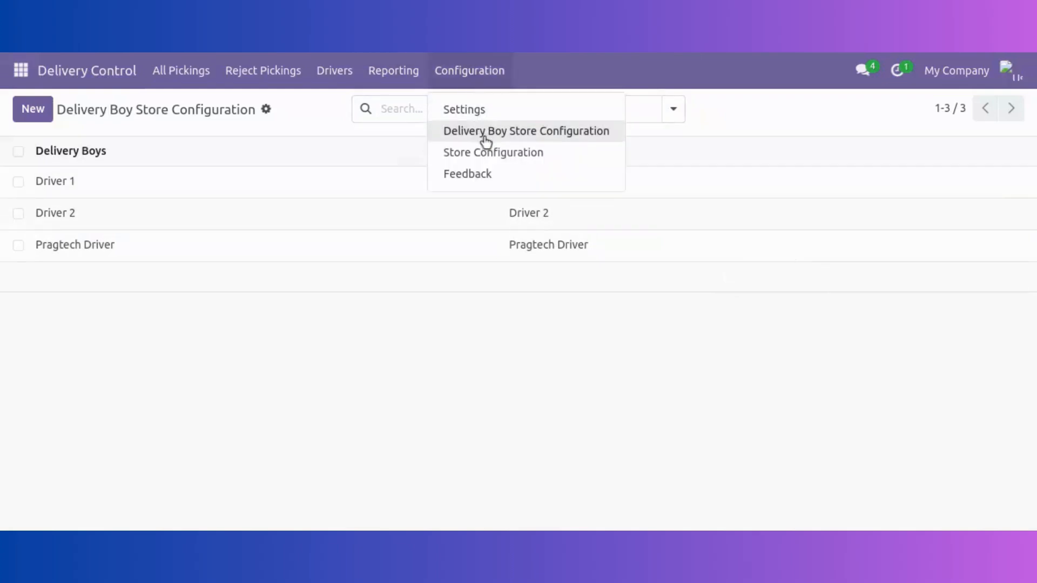
Open Driver 2's Store Configuration with its 101401 Bank accounts and Cash journals
click(481, 153)
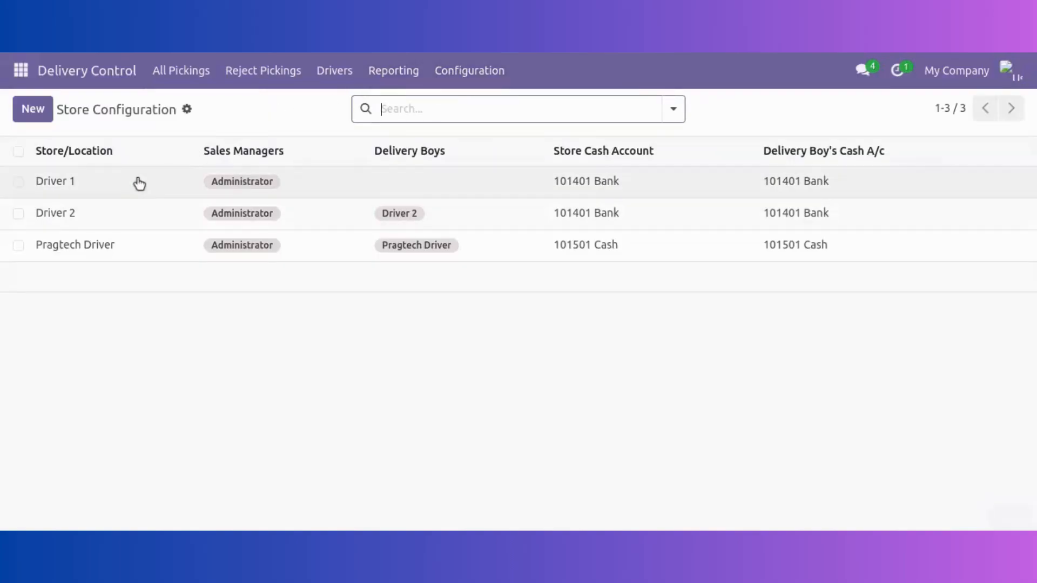
click(141, 225)
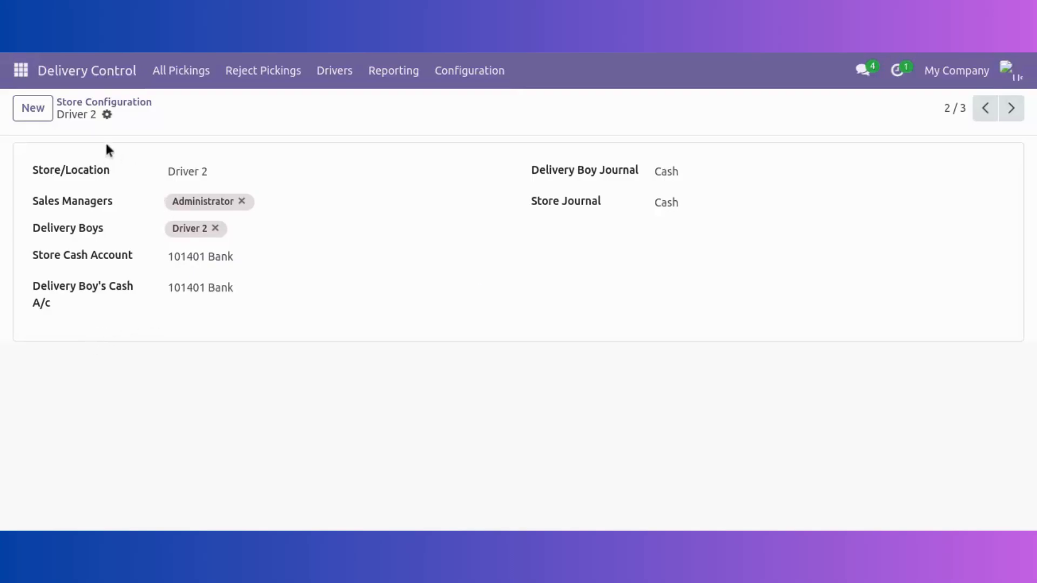
click(464, 76)
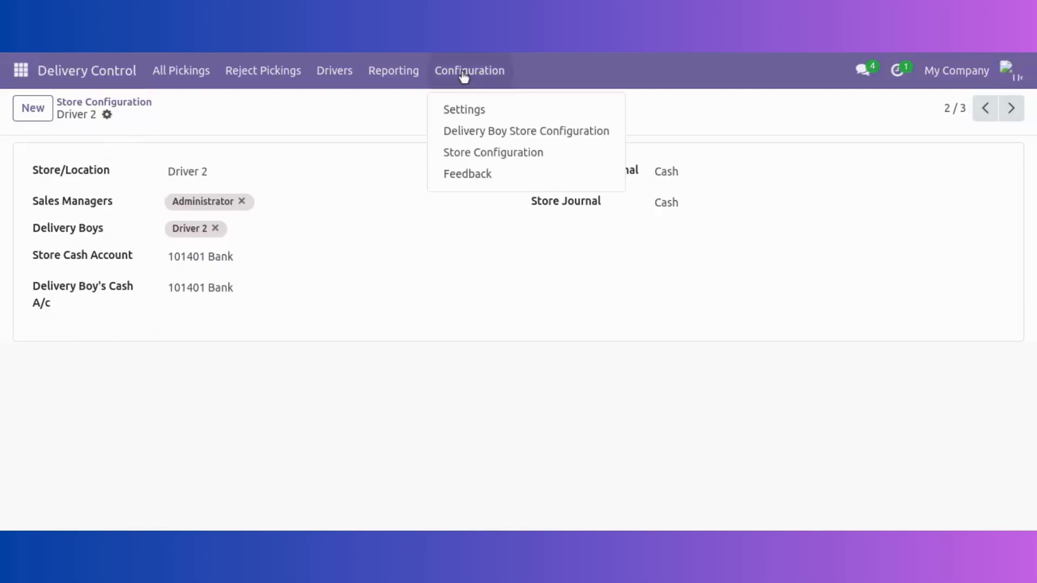
click(369, 111)
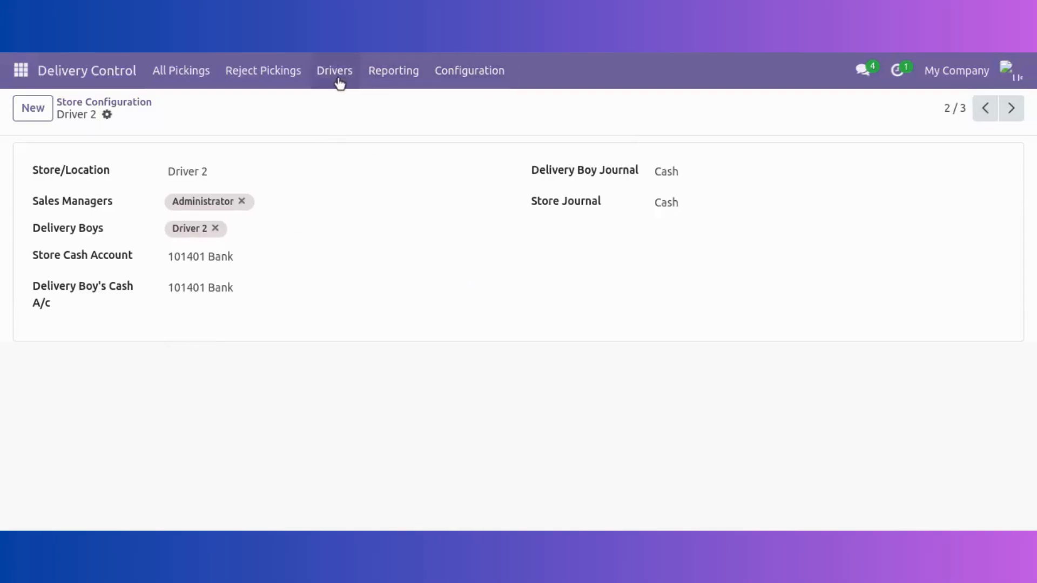
click(22, 70)
Start a new Sales quotation for an existing customer
click(42, 154)
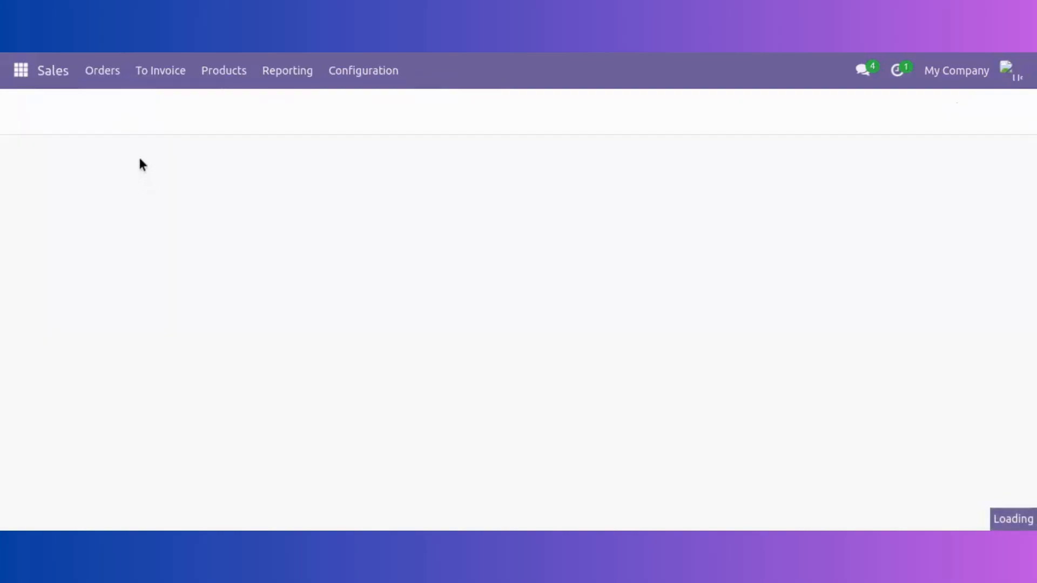
click(33, 109)
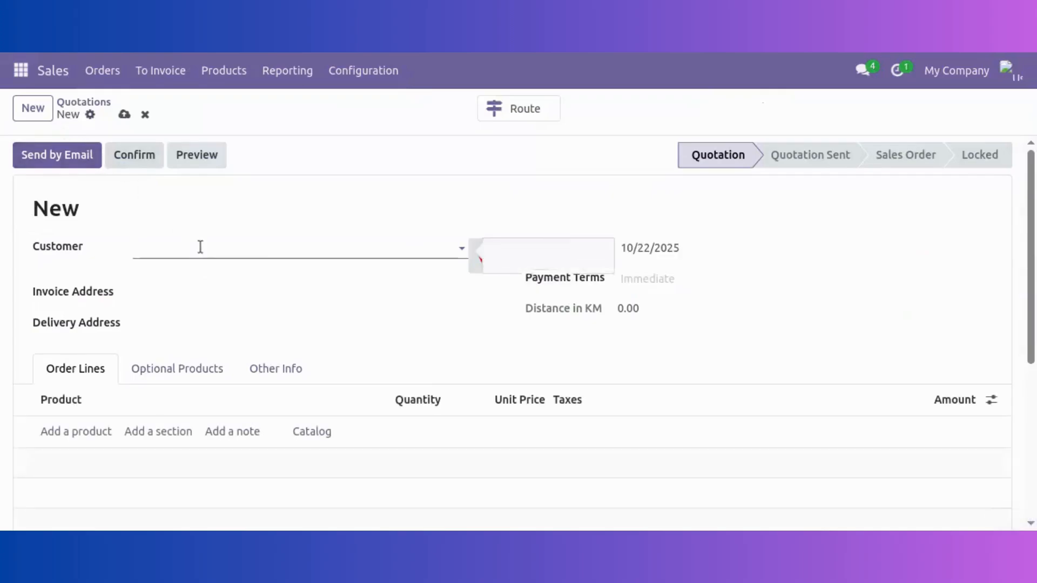
click(200, 247)
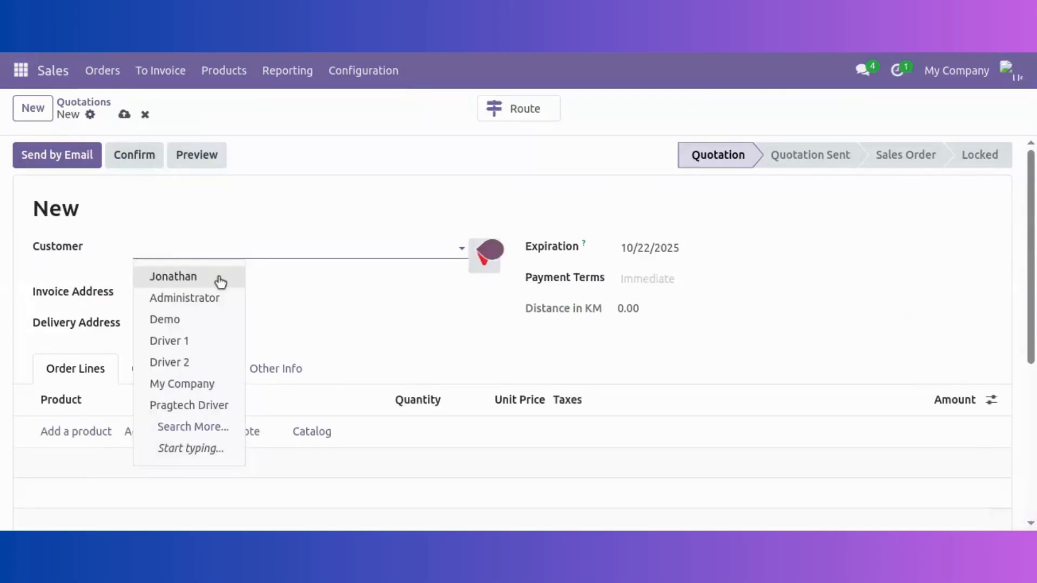
click(219, 278)
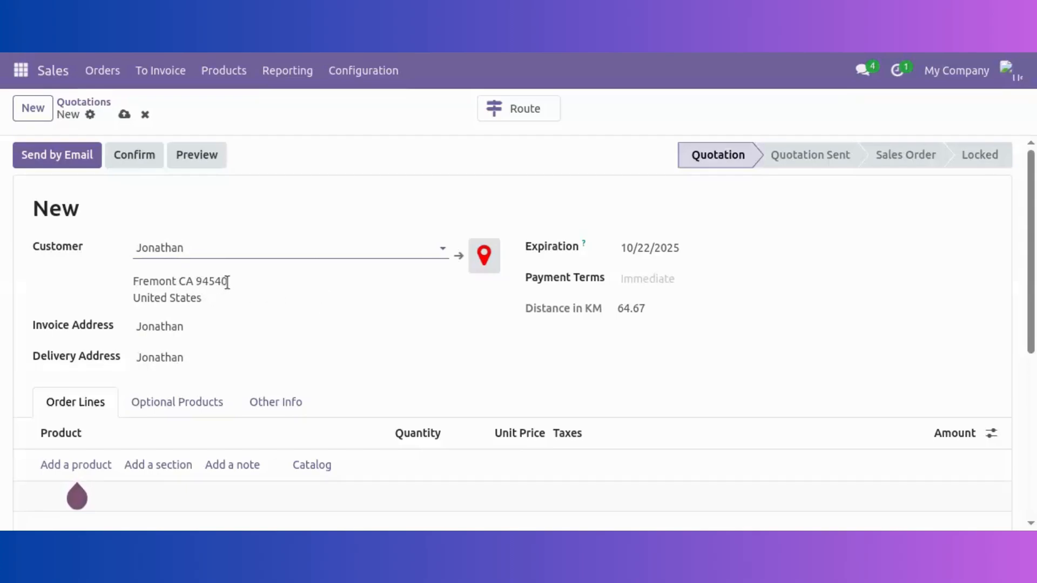
Add one Customizable Desk (Steel, White) at 750.00 and save quotation S00015
scroll(292, 278, down, 2)
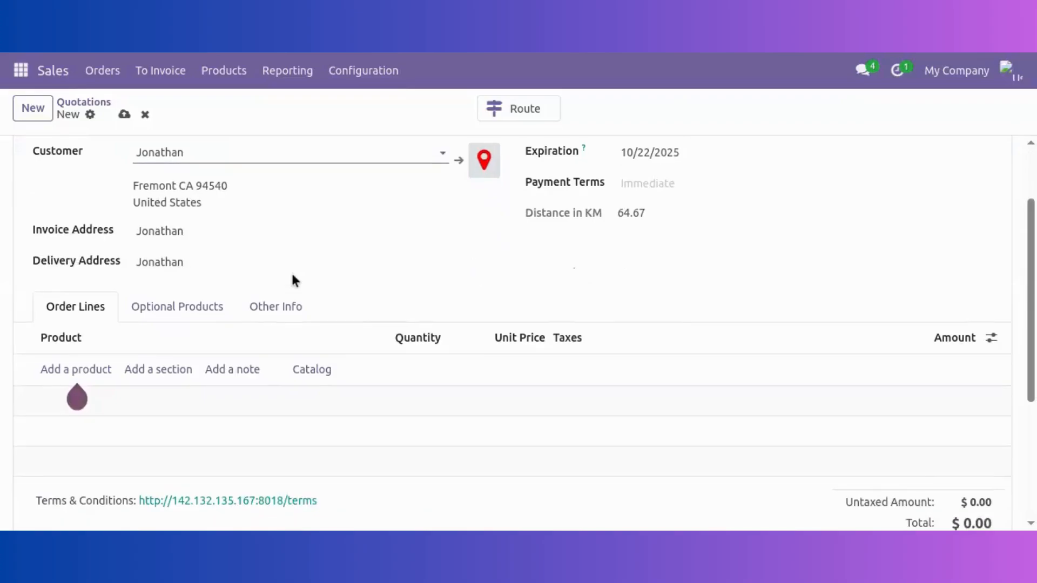
click(94, 370)
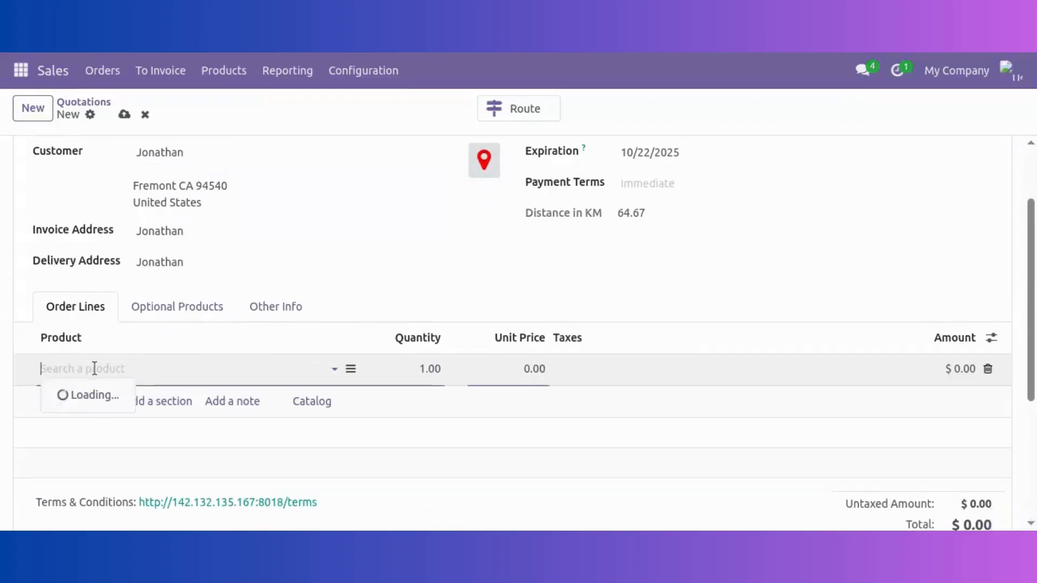
click(127, 270)
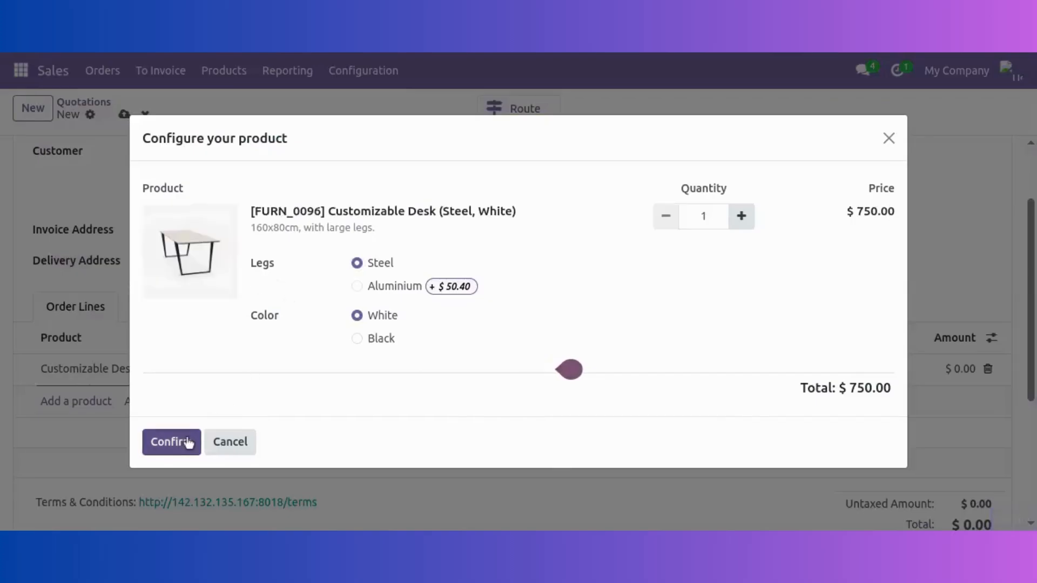
click(188, 443)
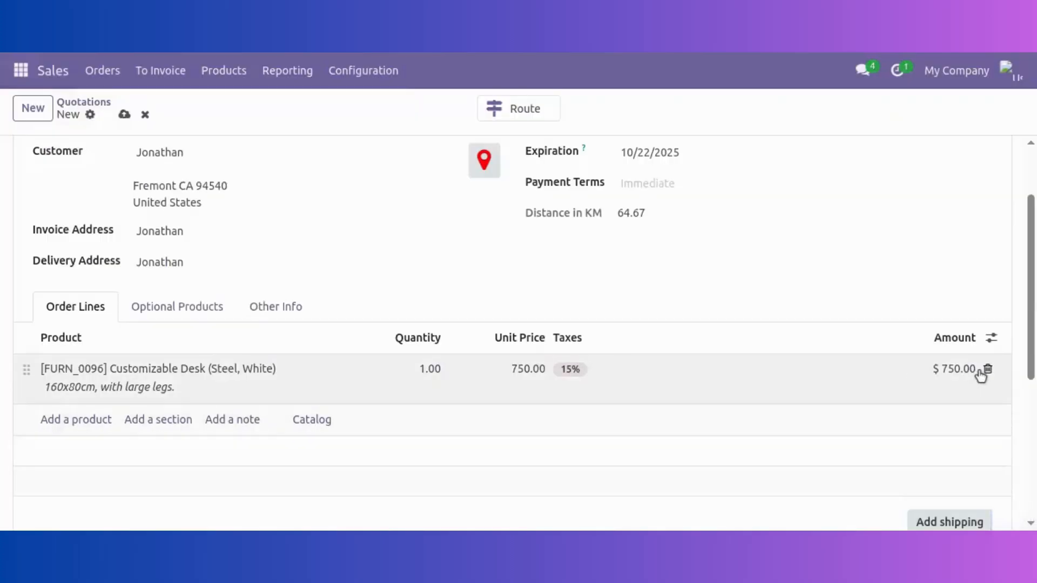
scroll(450, 474, up, 2)
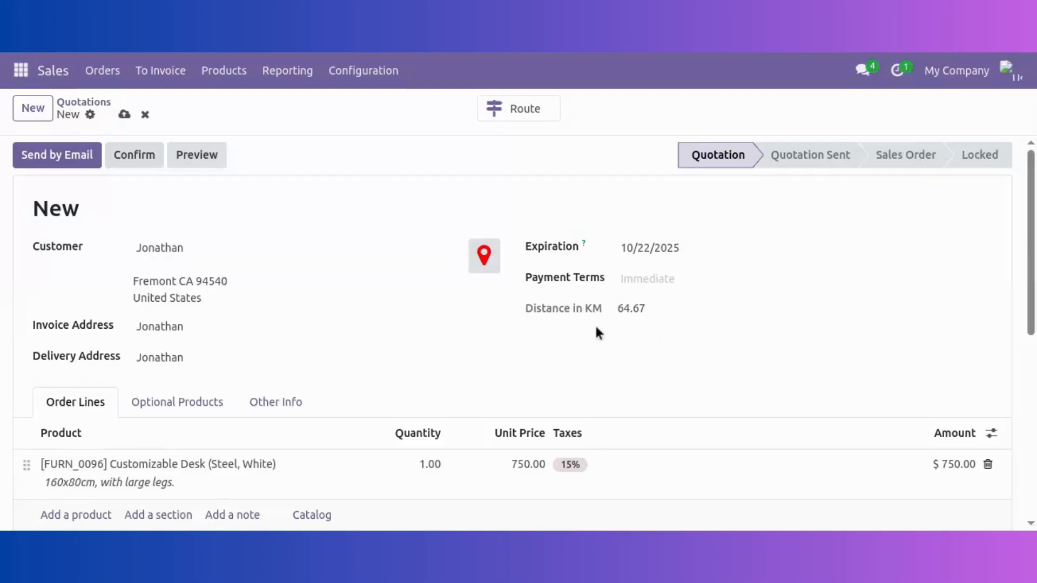
click(652, 313)
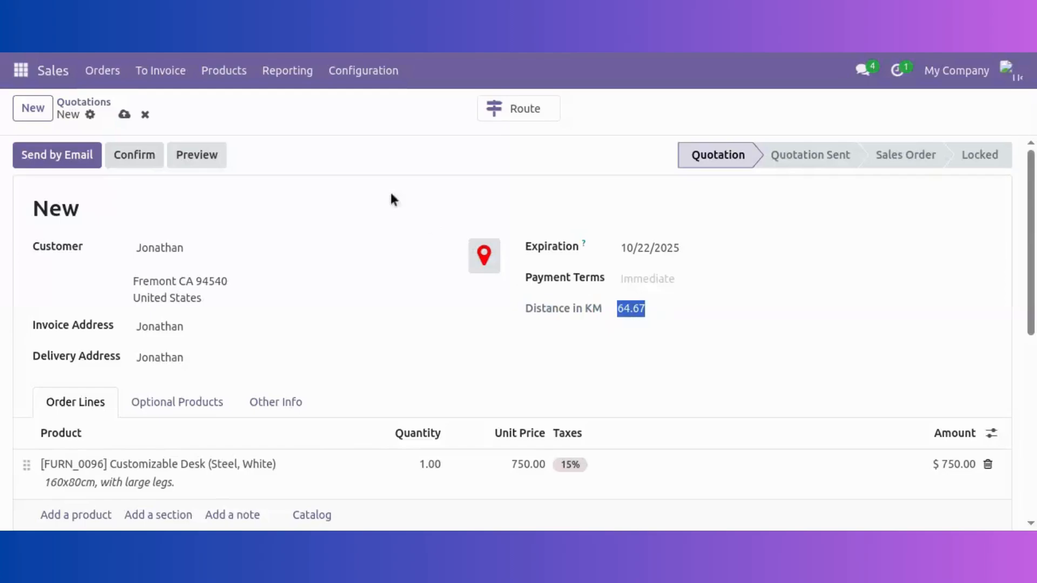
click(659, 312)
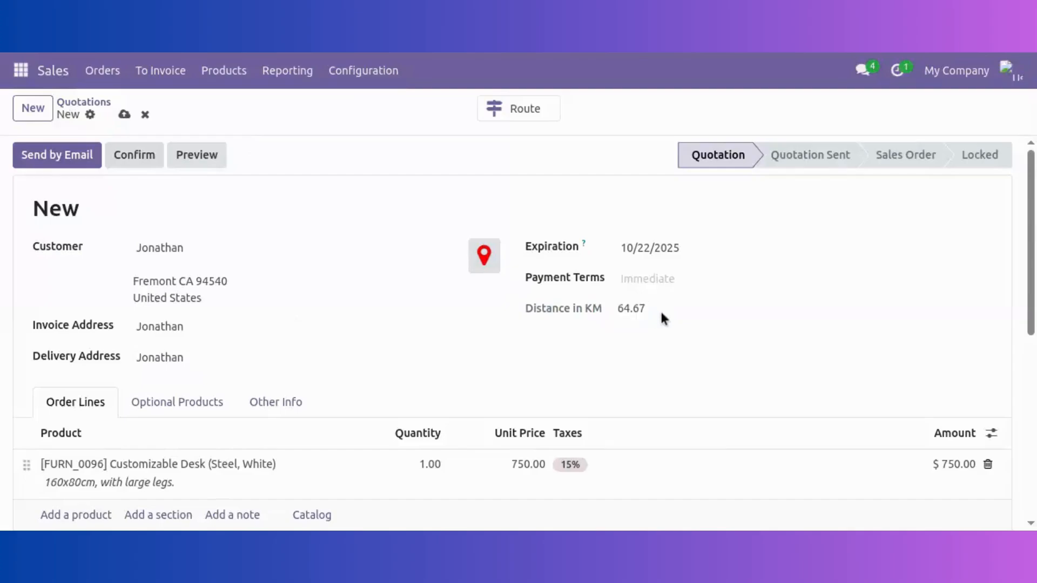
click(124, 115)
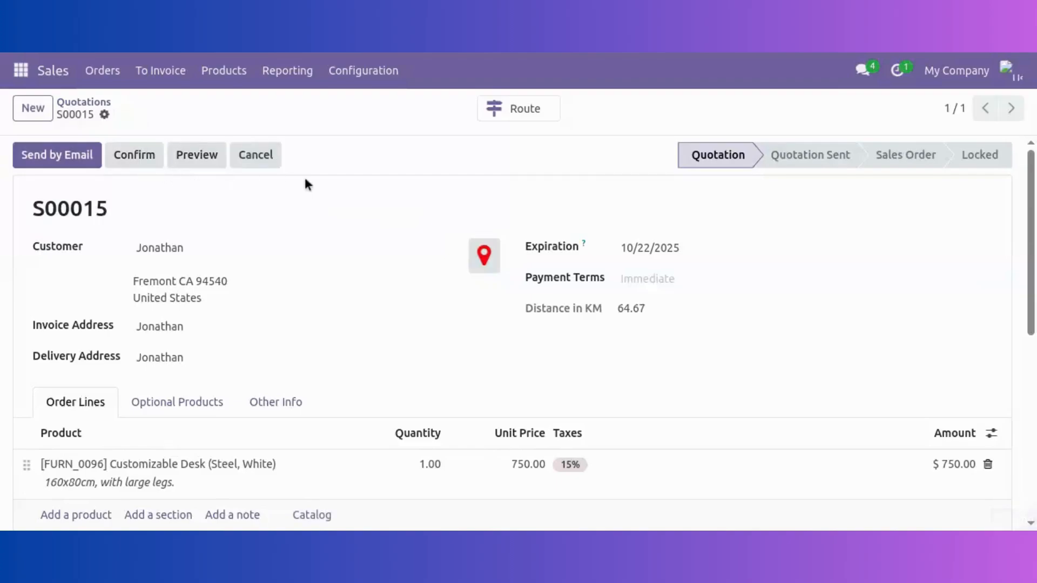
Confirm S00015, create its picking order WH/OUT/00025, view it, and return to the sale
click(134, 160)
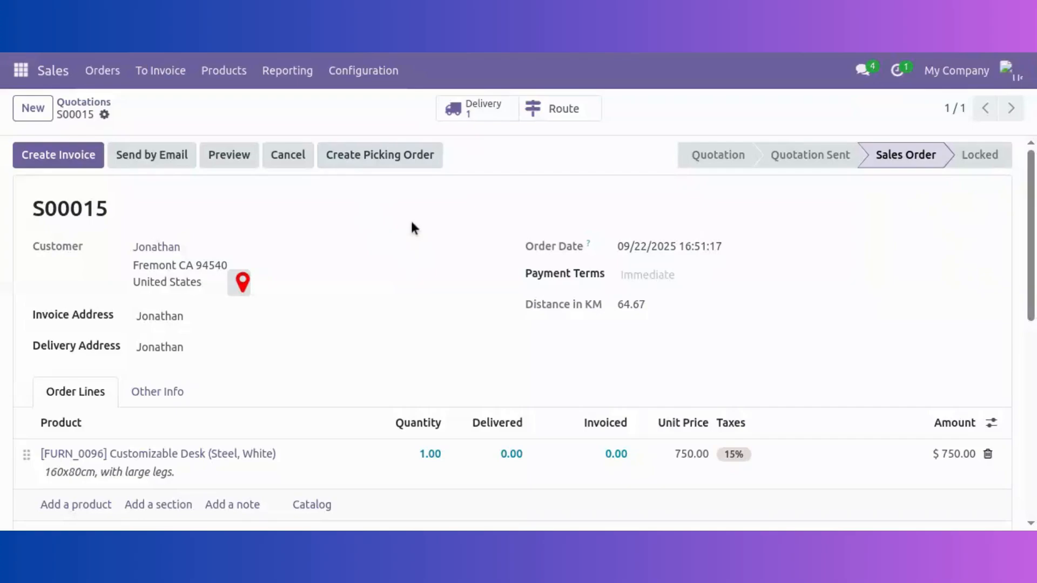
click(406, 161)
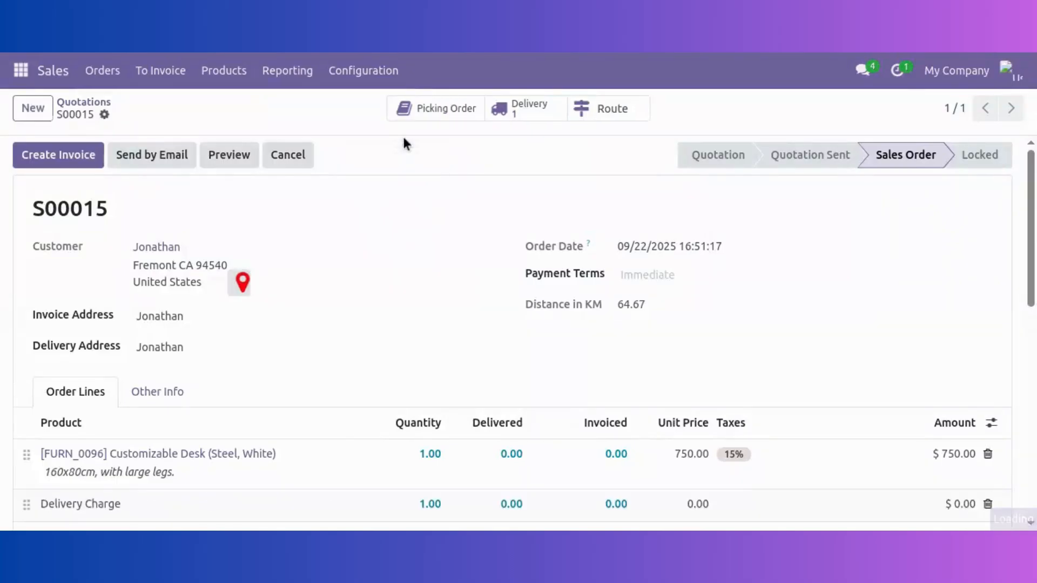
click(448, 113)
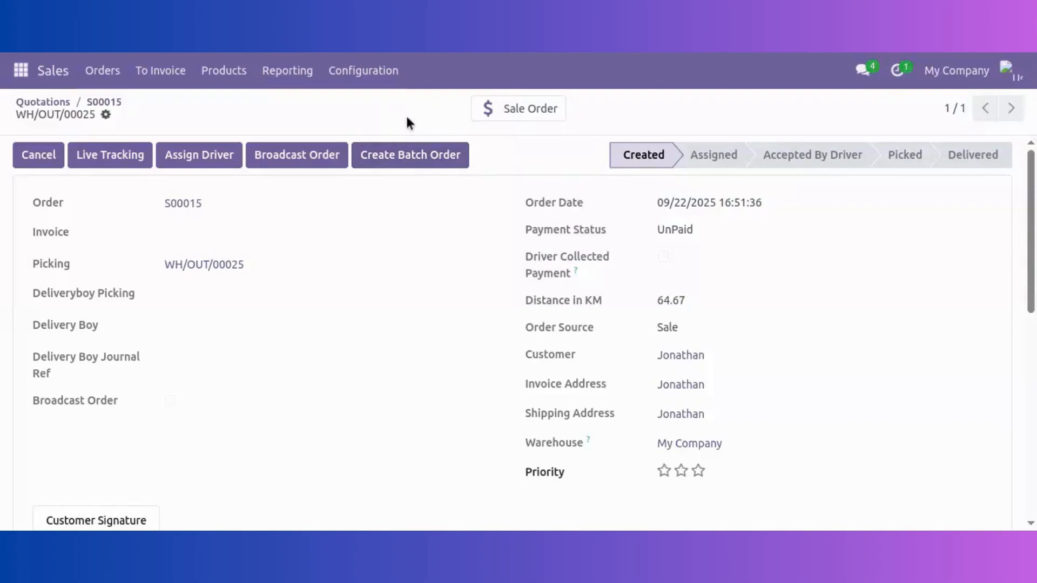
click(536, 114)
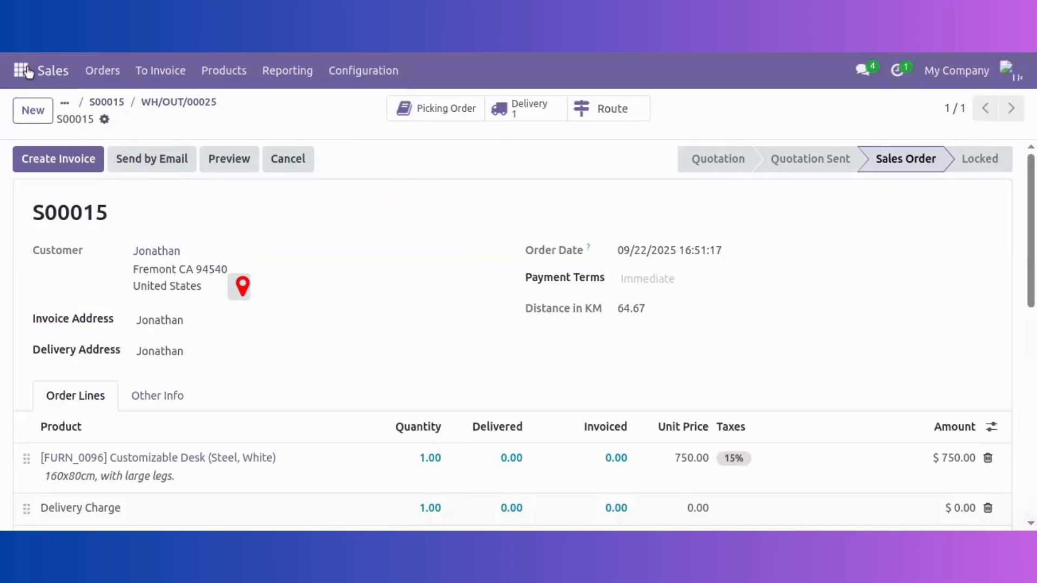
Broadcast picking order WH/OUT/00025 for S00015 from Delivery Control's Created column
click(21, 70)
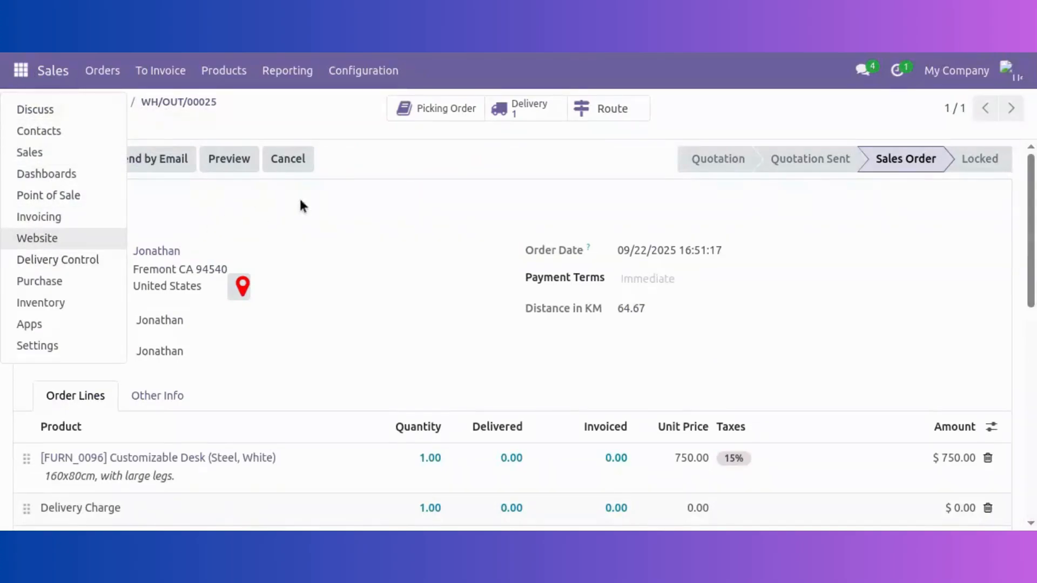
click(438, 185)
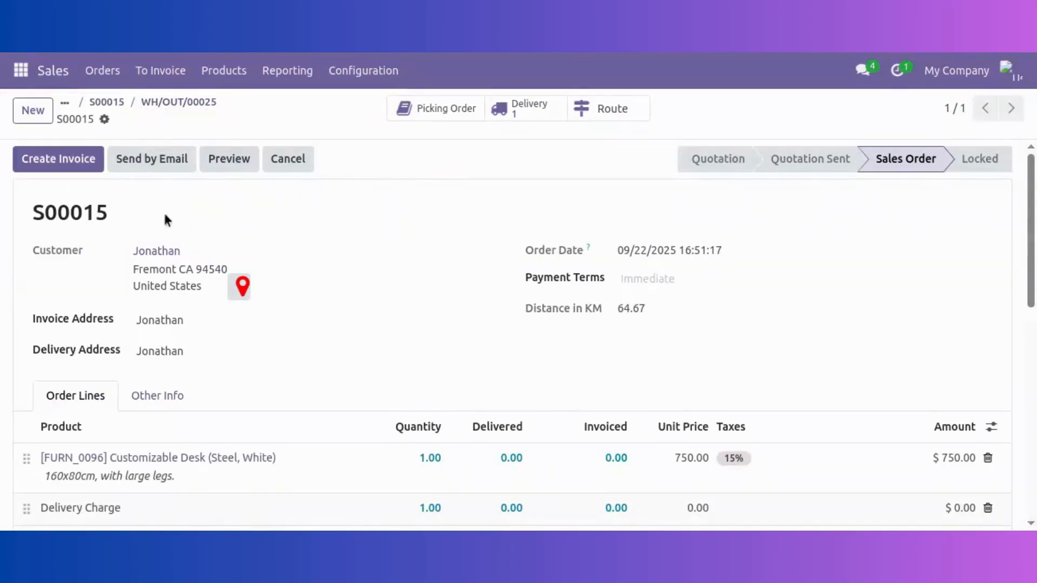
click(21, 71)
click(83, 262)
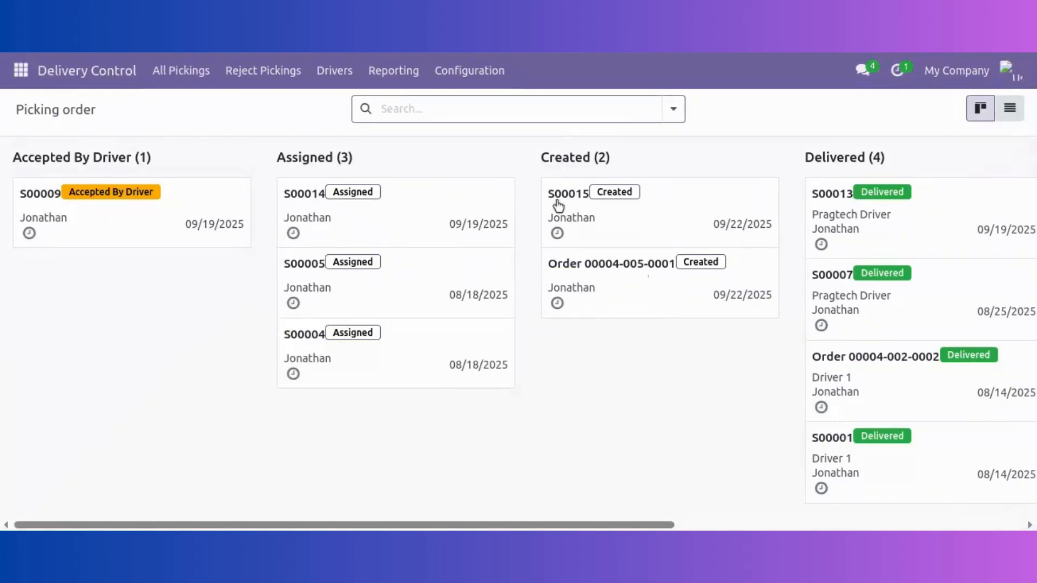
click(692, 210)
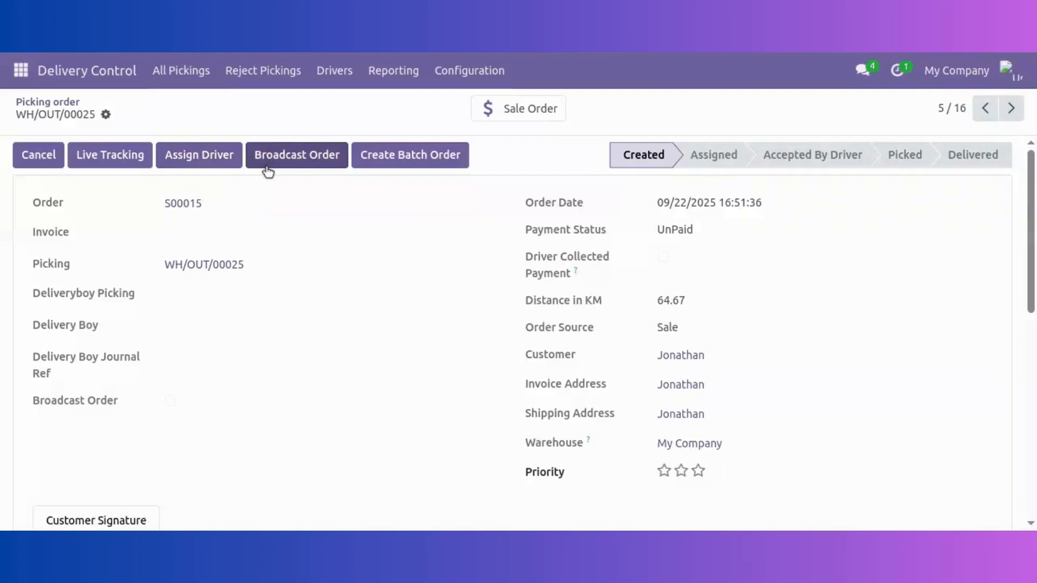
click(326, 162)
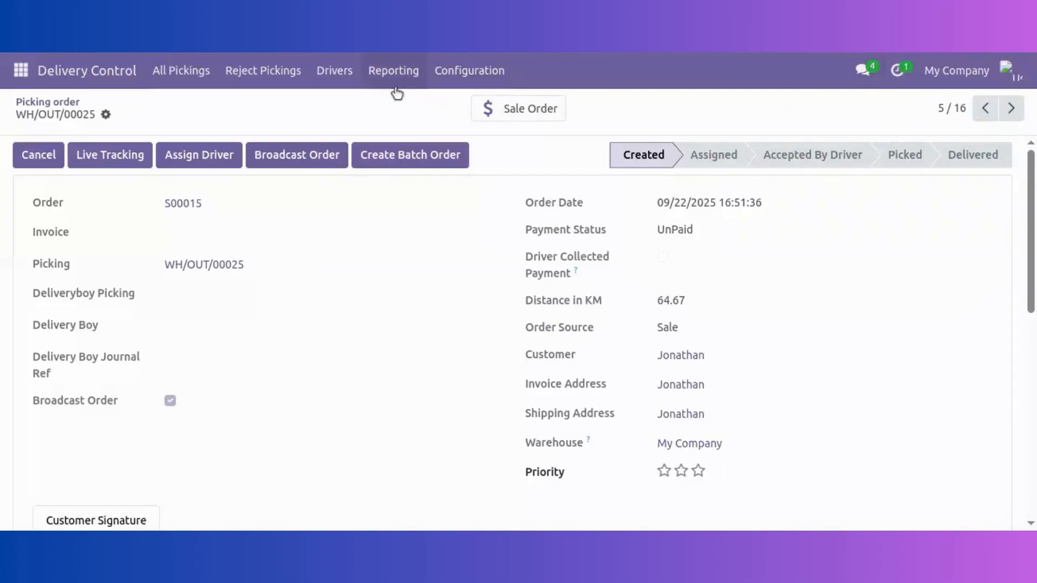
Open Driver 2's record from All Drivers and copy its login e-mail
click(336, 80)
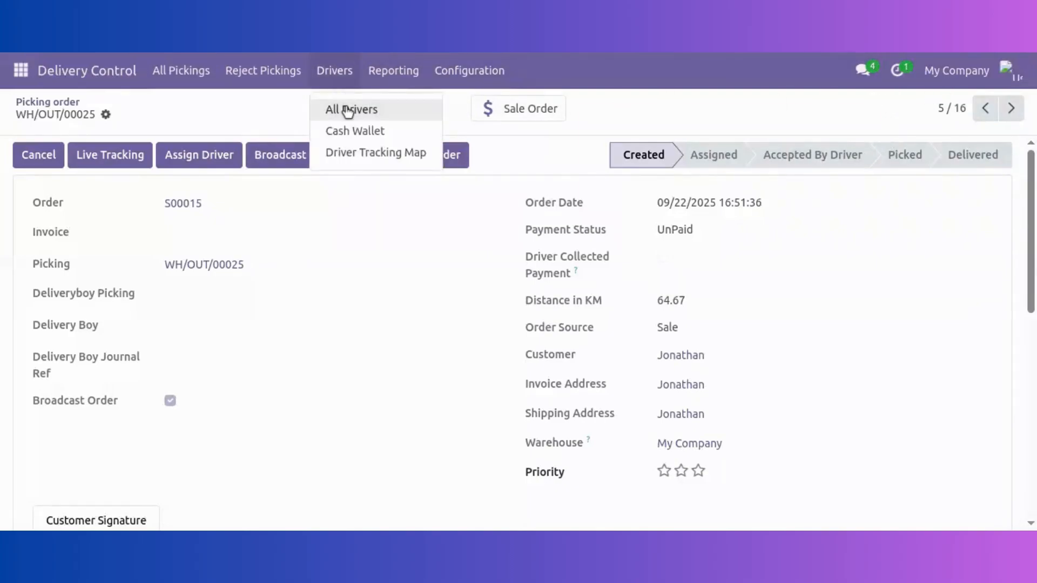
click(398, 110)
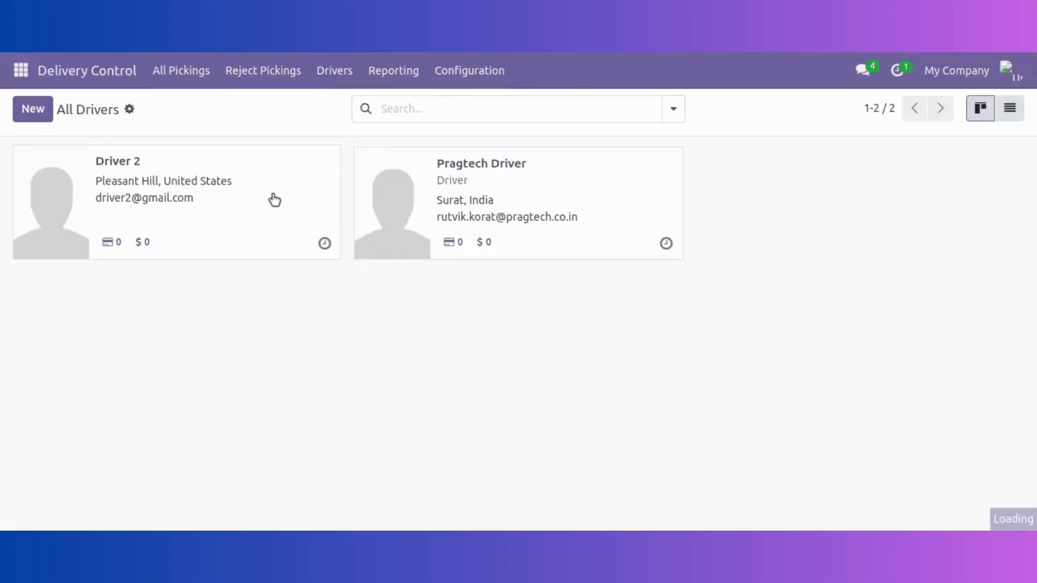
click(274, 200)
drag(753, 371, 573, 380)
key(ctrl+c)
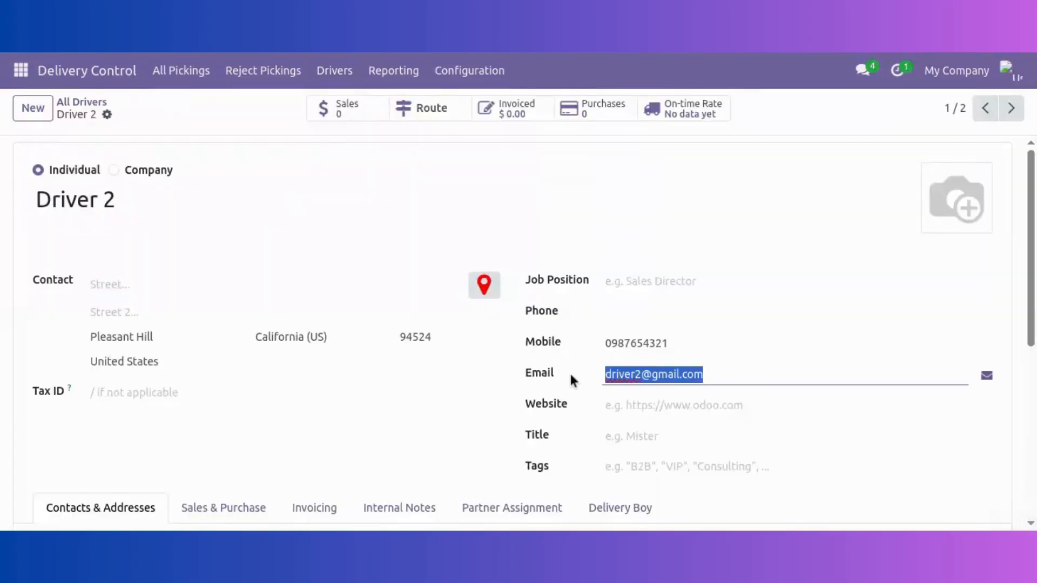
Set a new login password for Driver 2 via Change Password
click(108, 115)
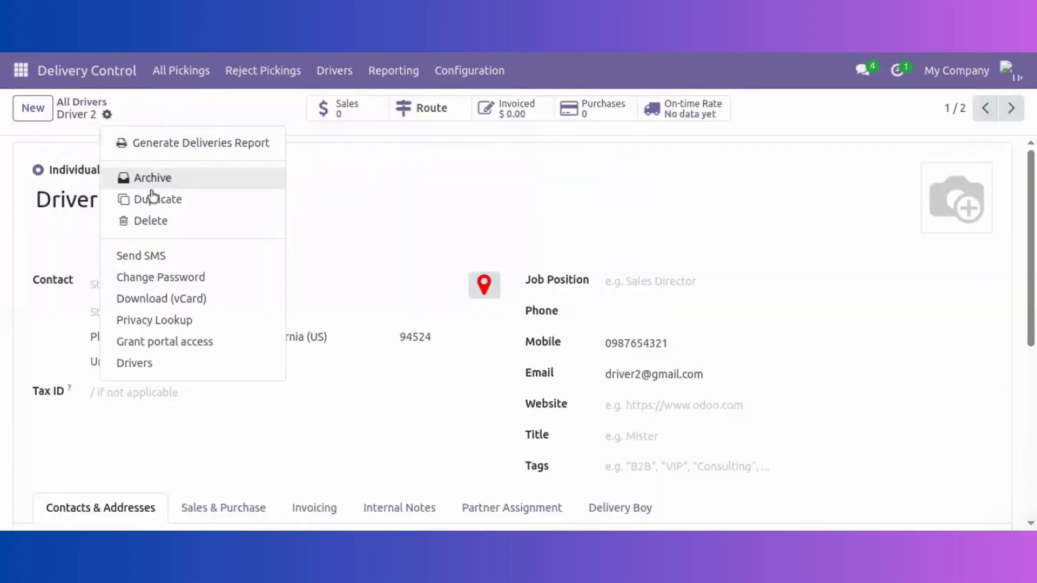
click(167, 276)
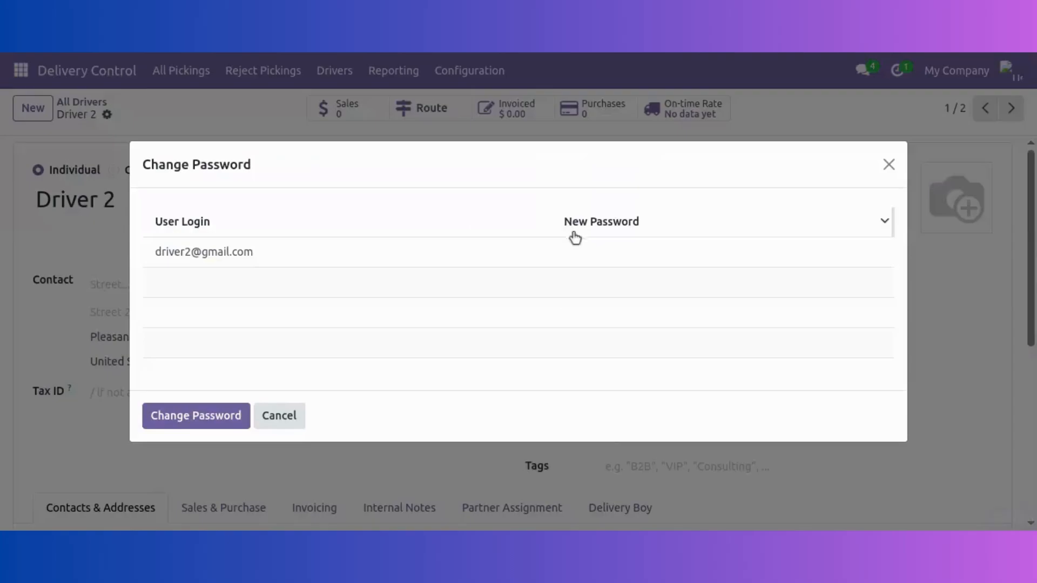
click(579, 254)
text(123)
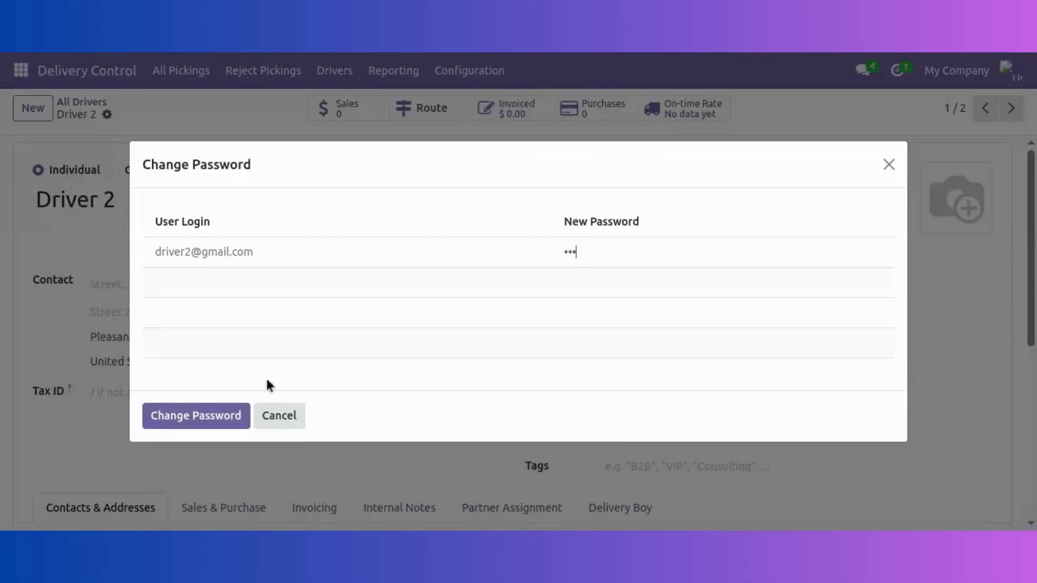
click(220, 422)
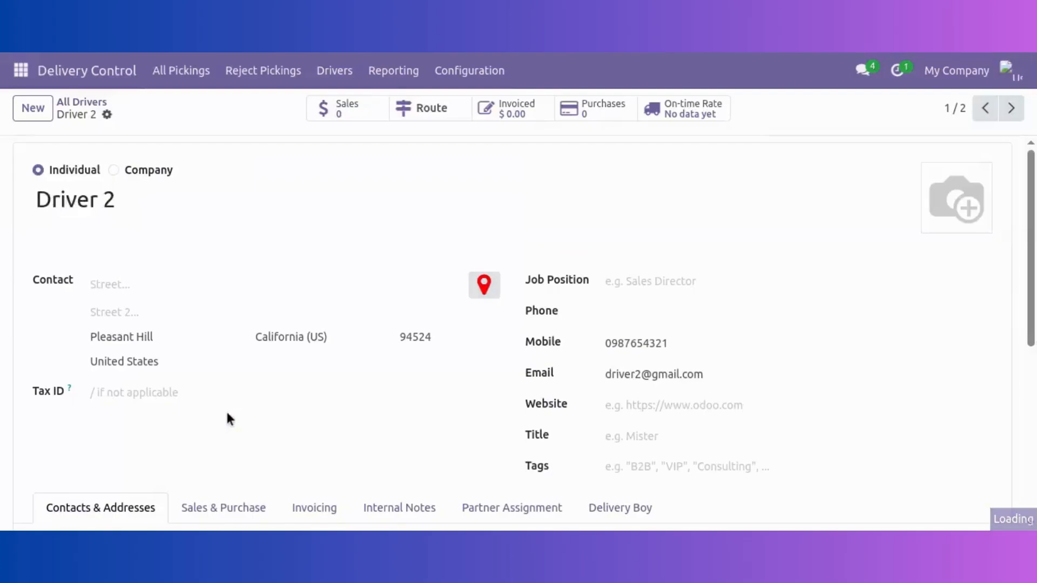
click(1014, 74)
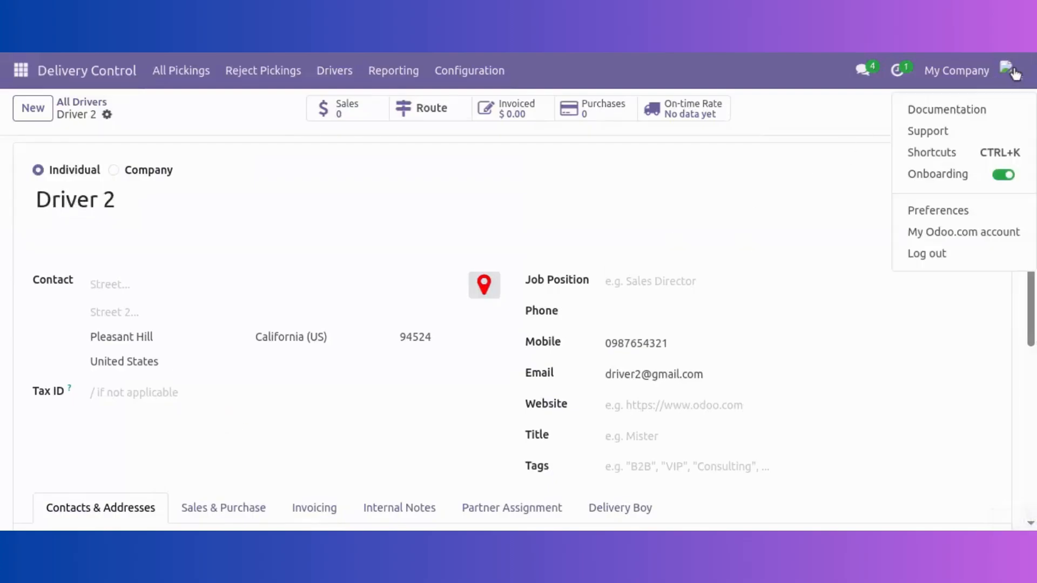
Log out as administrator and log in with Driver 2's e-mail and password
click(921, 254)
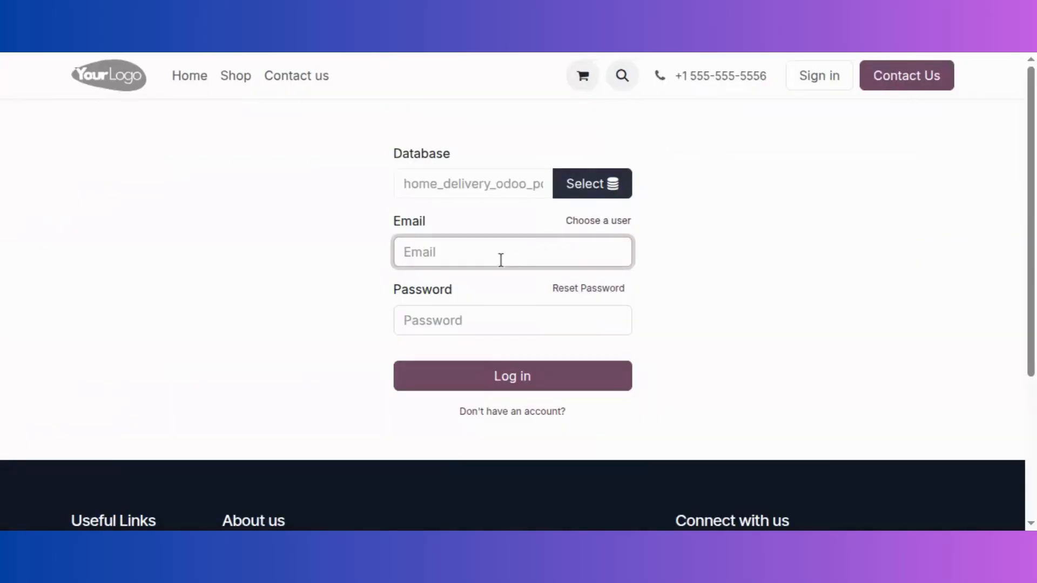
key(ctrl+v)
click(456, 314)
text(123)
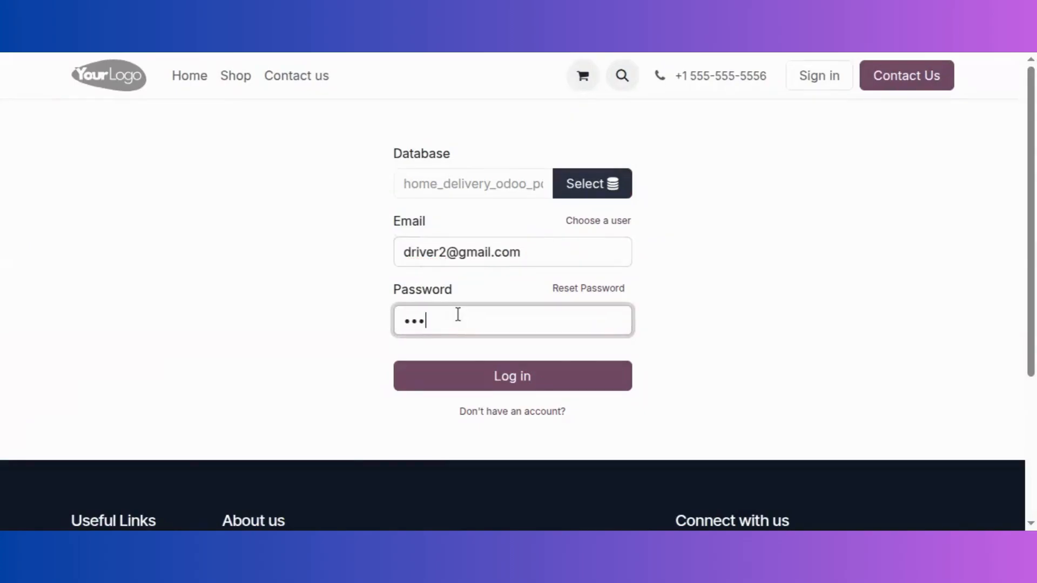
click(471, 366)
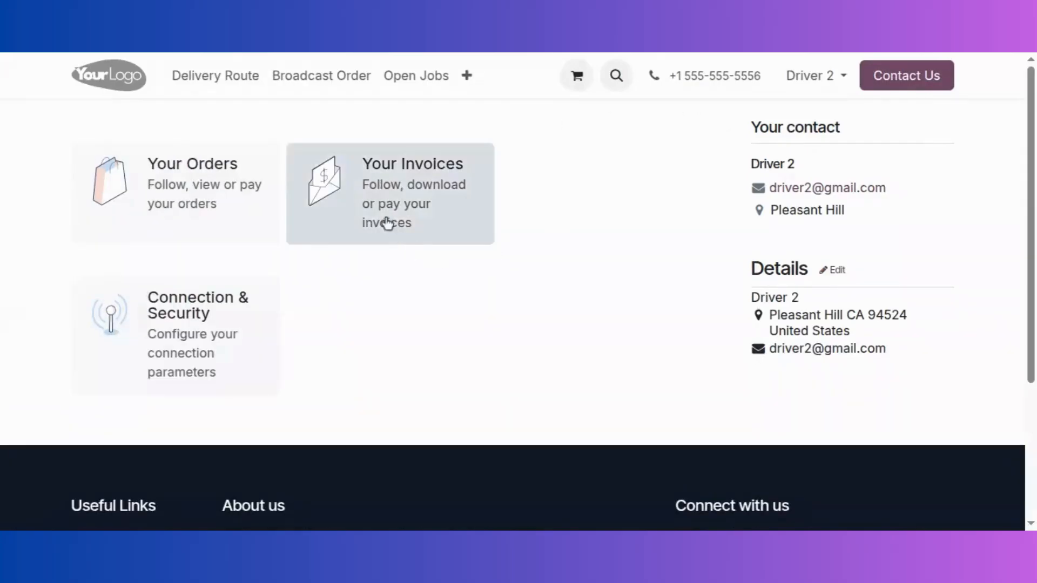
Check S00015's location under Broadcast Order, then open the S00015 order details
click(352, 85)
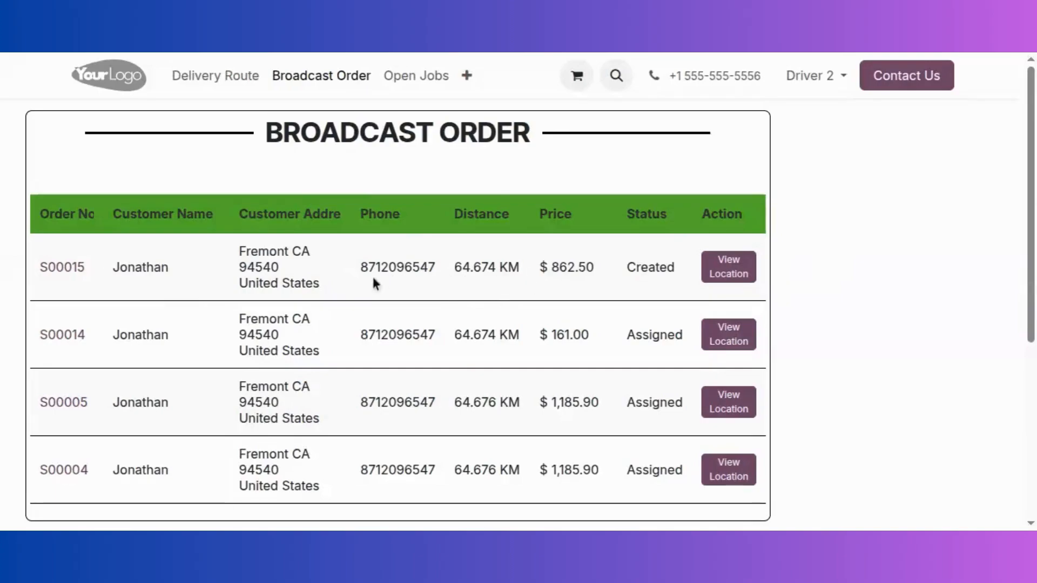
click(740, 276)
click(62, 269)
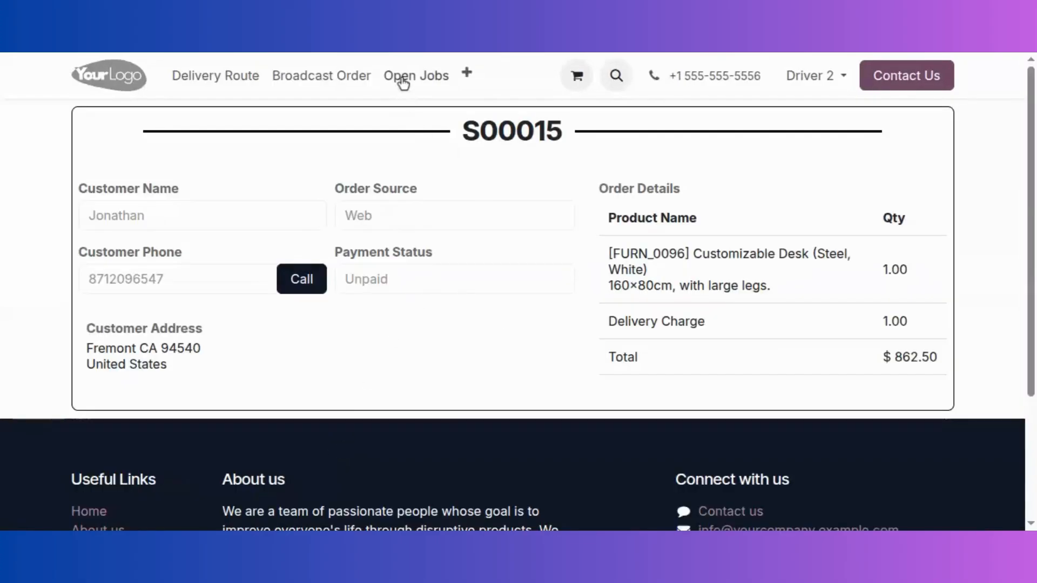
Confirm S00015 is listed in Open Jobs, then log Driver 2 out to the sign-in page
click(402, 81)
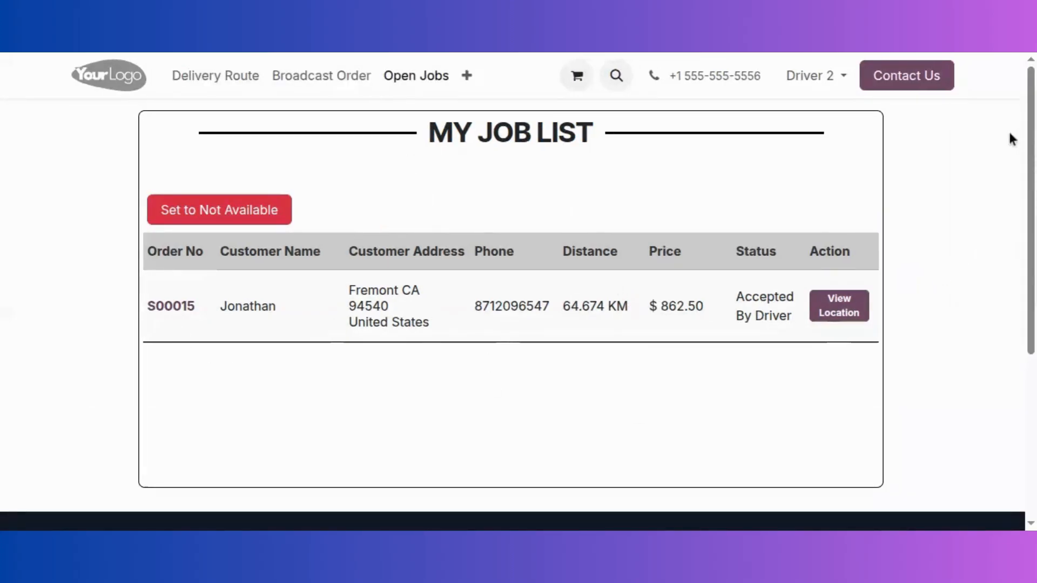
click(171, 308)
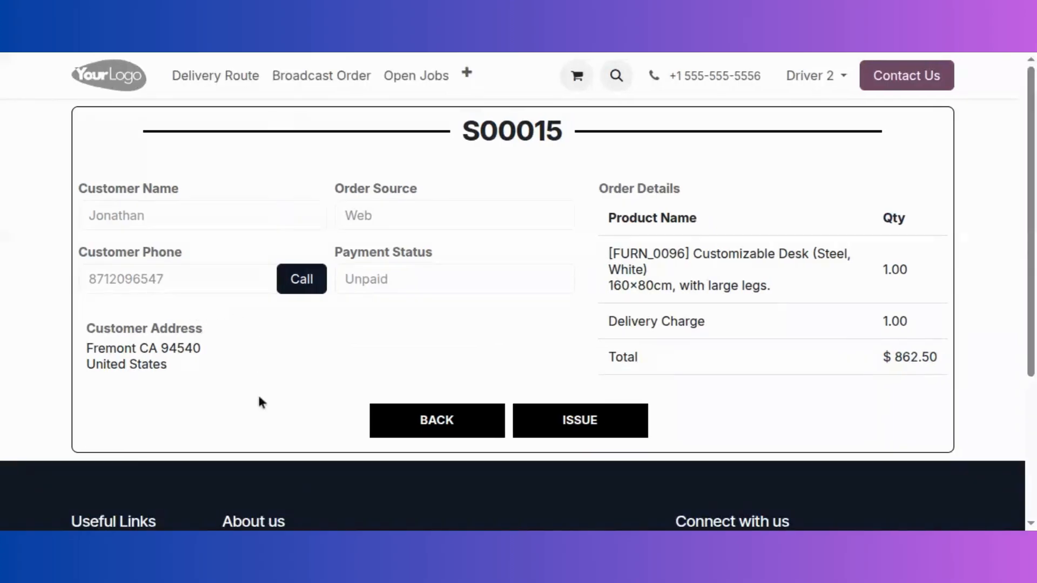
click(838, 81)
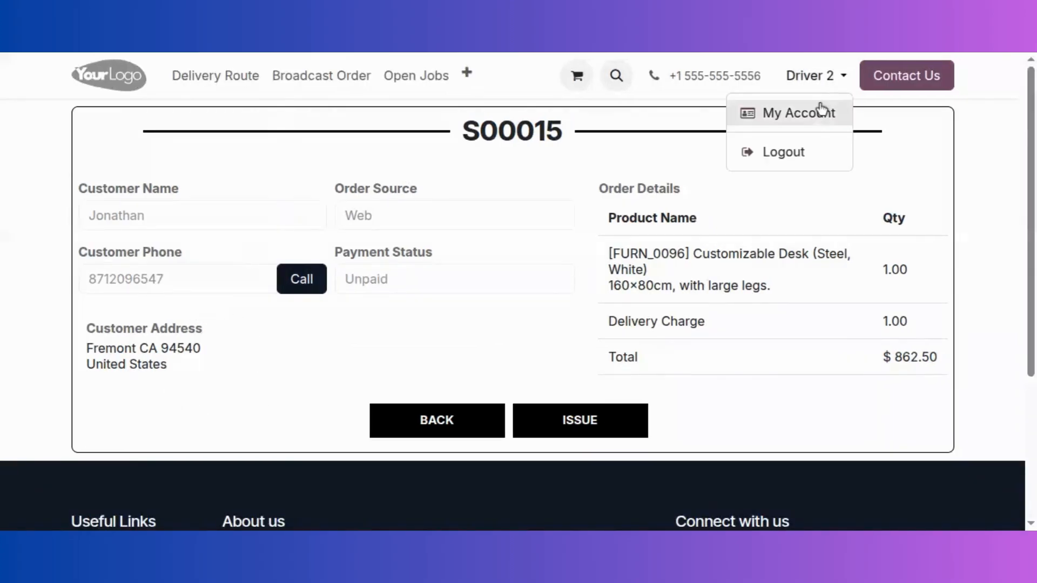
click(802, 155)
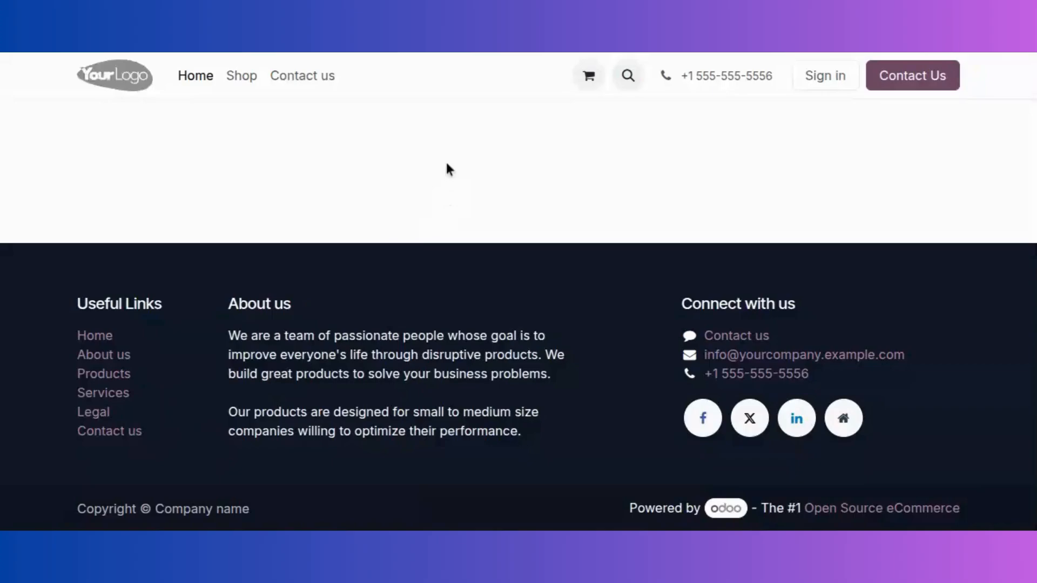
click(822, 70)
Log in as admin with the administrator password and open the Delivery Control app
text(admin)
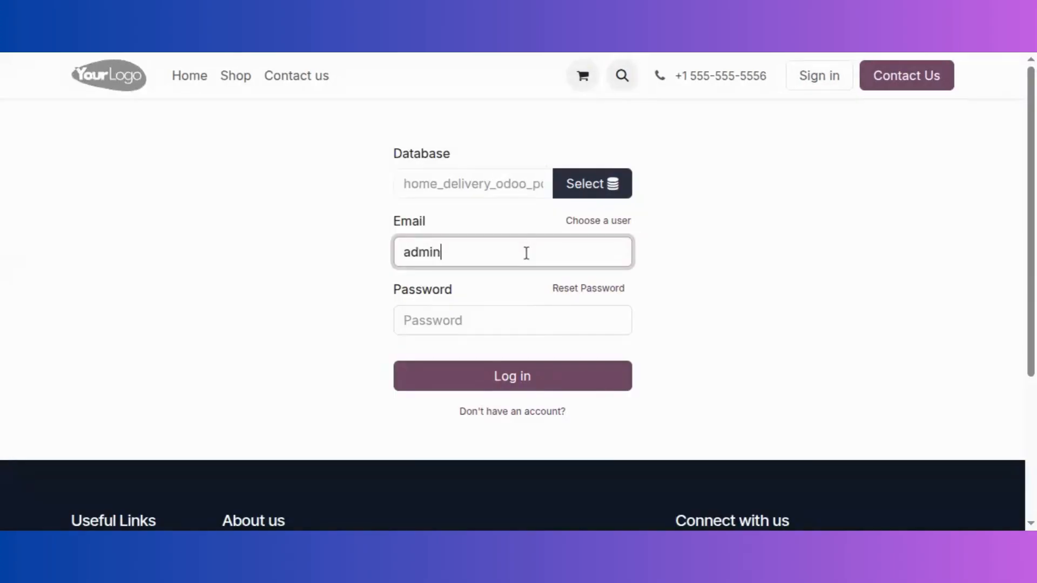
double_click(401, 180)
click(440, 324)
key(ctrl+v)
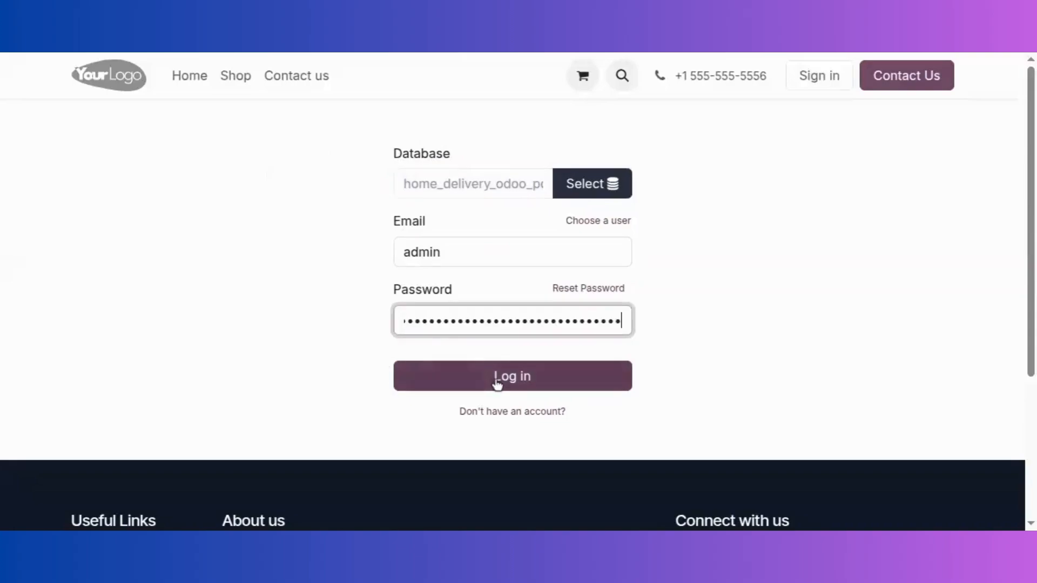
click(496, 383)
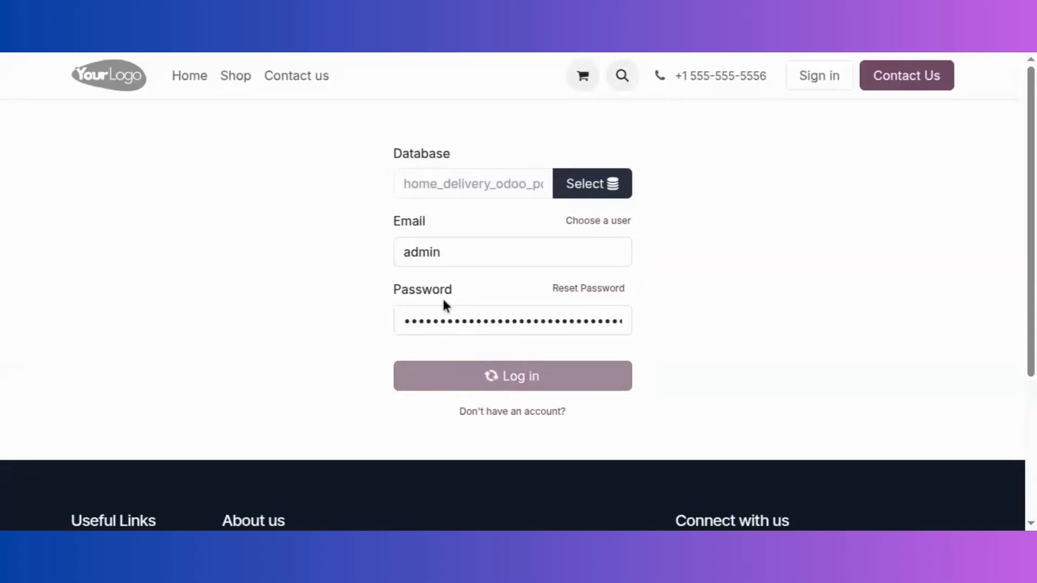
click(20, 70)
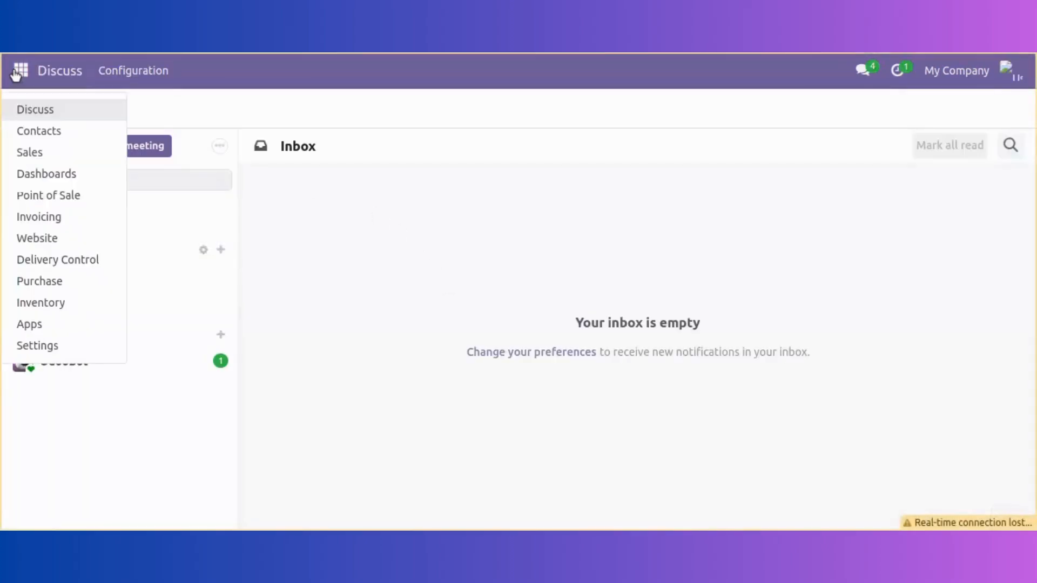
click(72, 264)
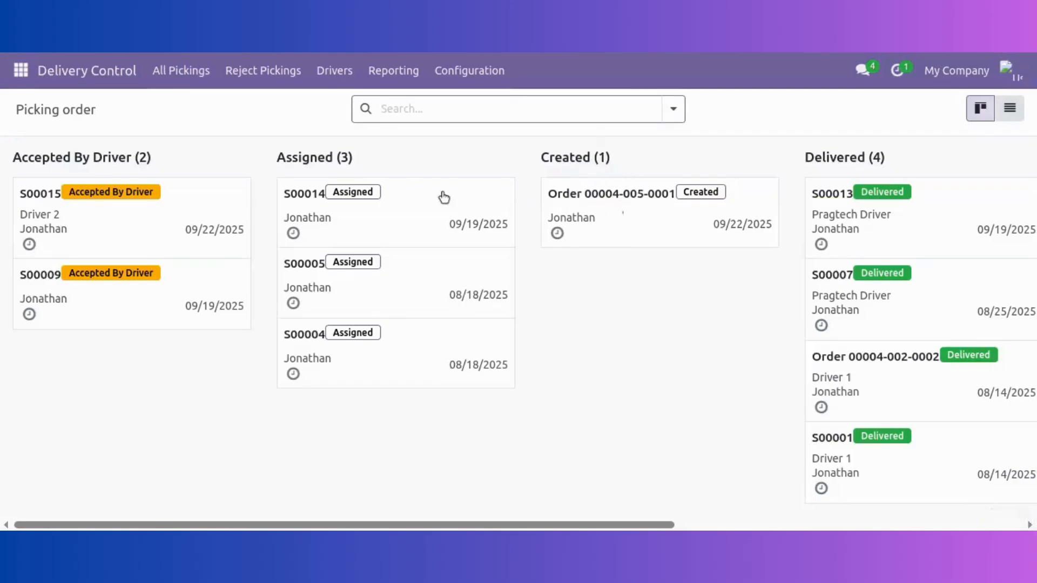
Open the S00015 card, mark it Picked, and give it three-star priority
click(102, 225)
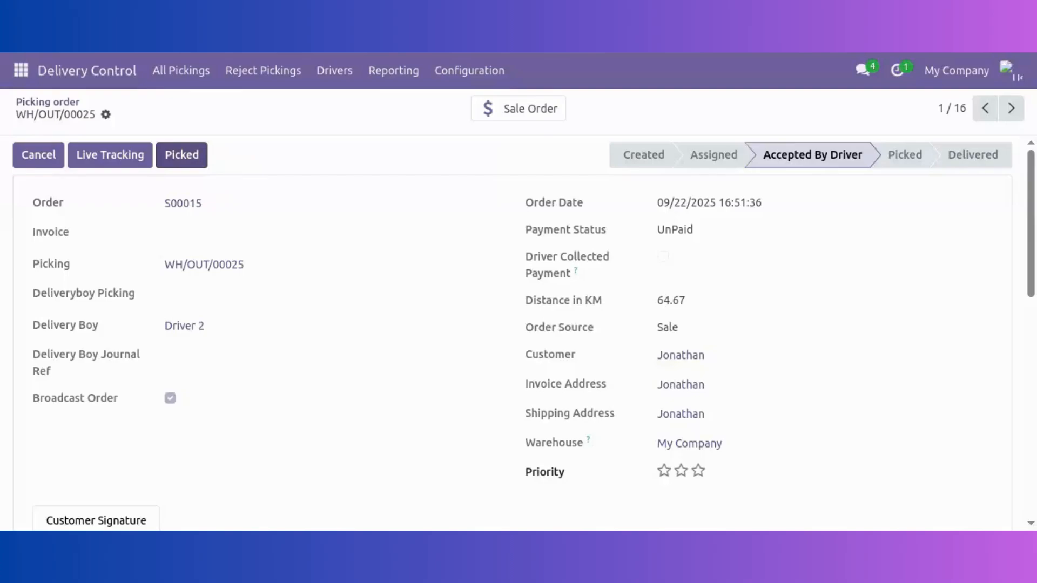
click(180, 162)
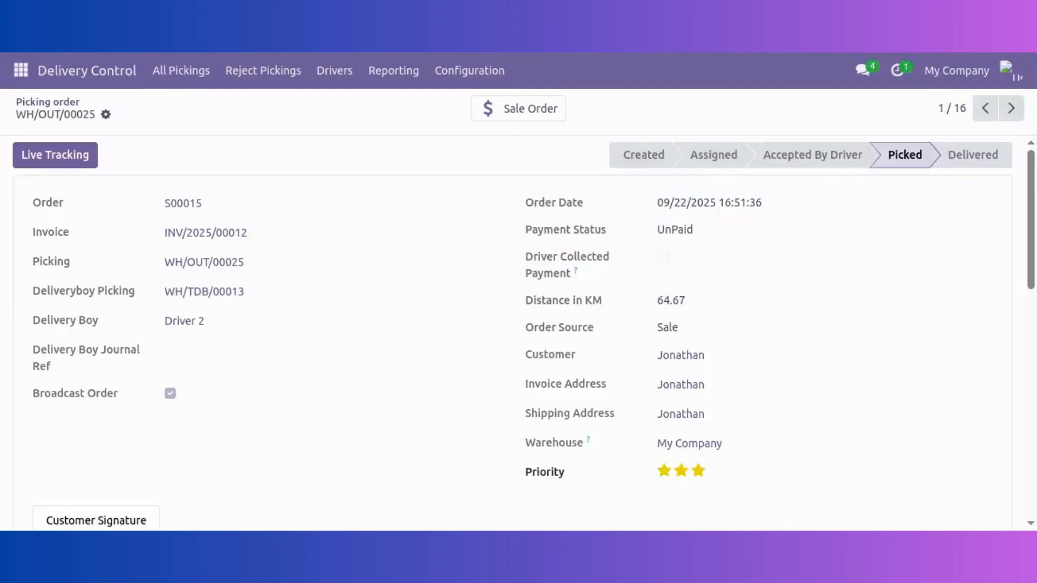
click(698, 471)
Log out as administrator and log in to the portal with Driver 2's e-mail and password
click(1006, 69)
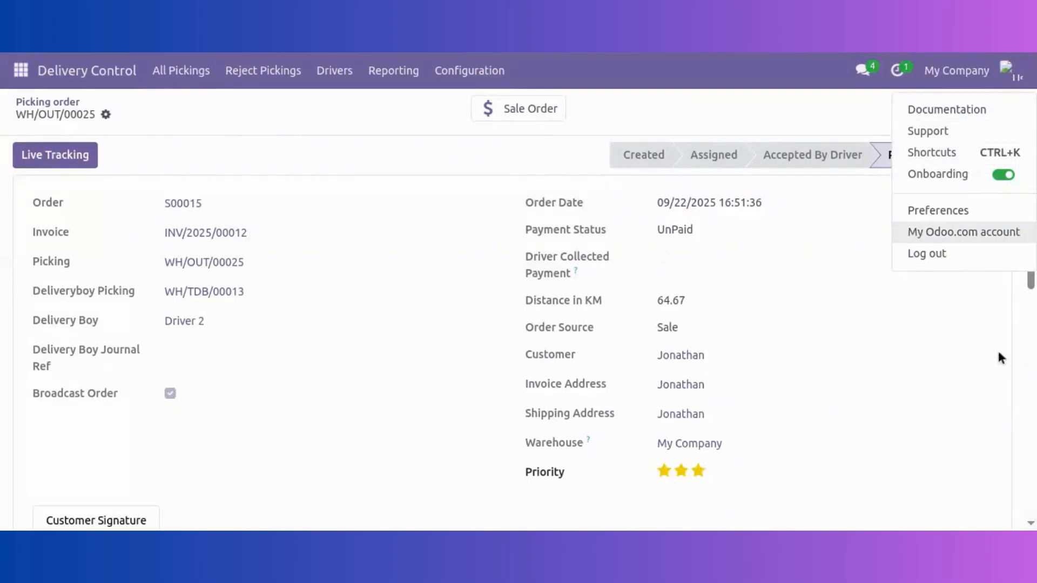
click(925, 257)
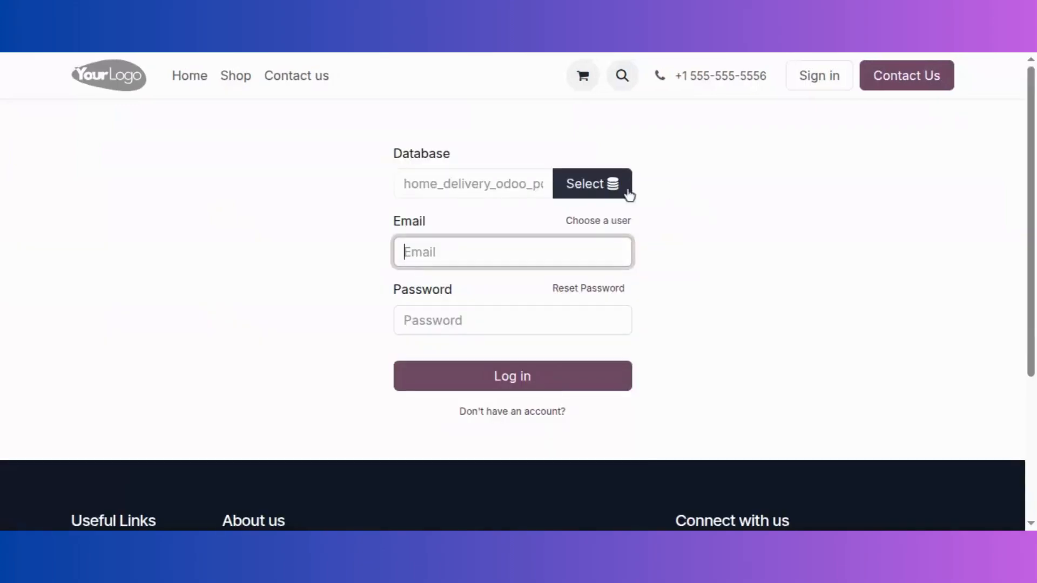
text(driver)
click(521, 270)
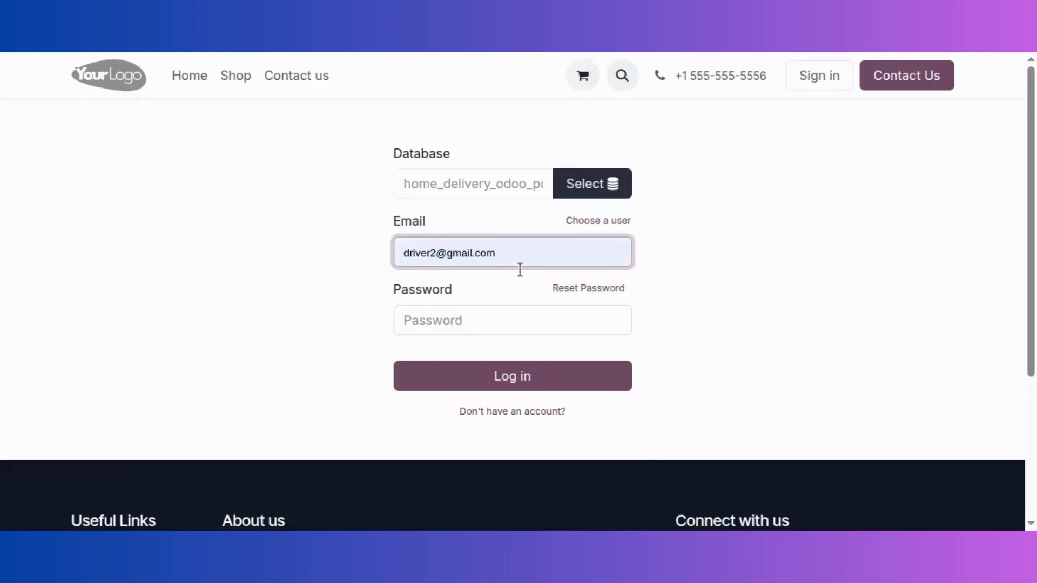
text(123)
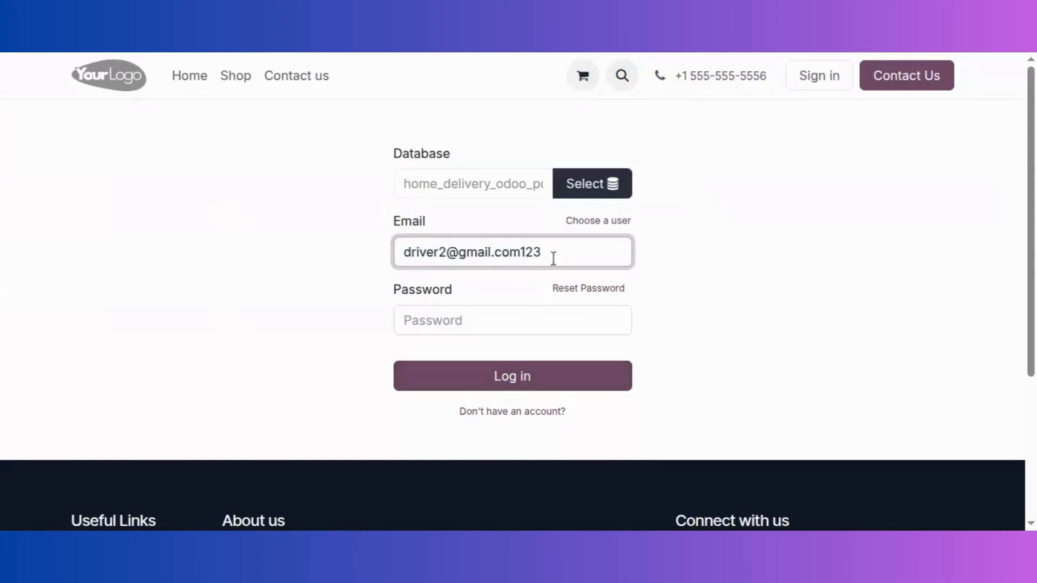
key(BackSpace)
key(BackSpace)
key(BackSpace)
click(524, 330)
text(123)
click(541, 374)
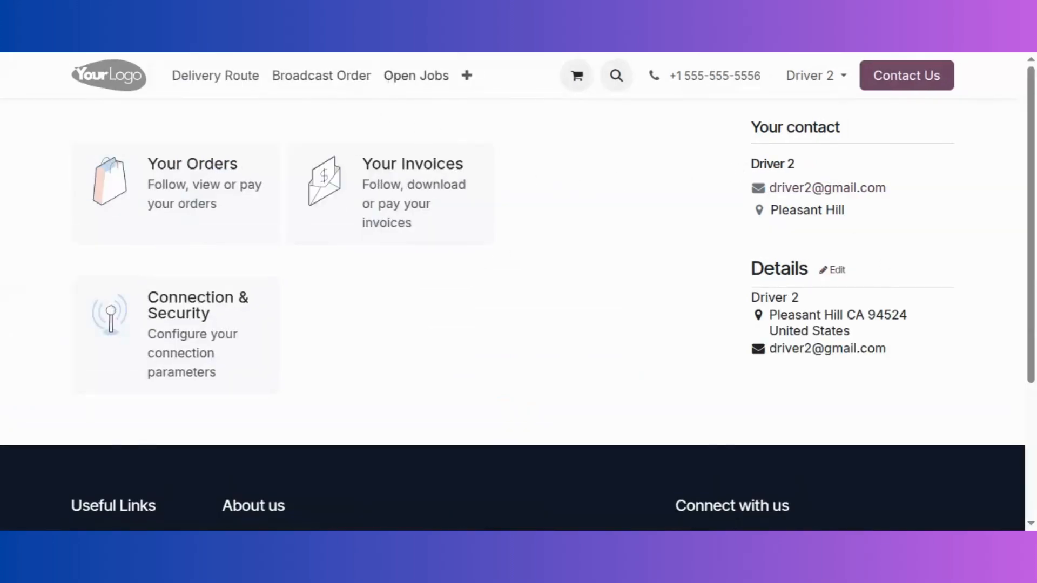
Open order S00015 from Open Jobs and start an ISSUE report
click(394, 79)
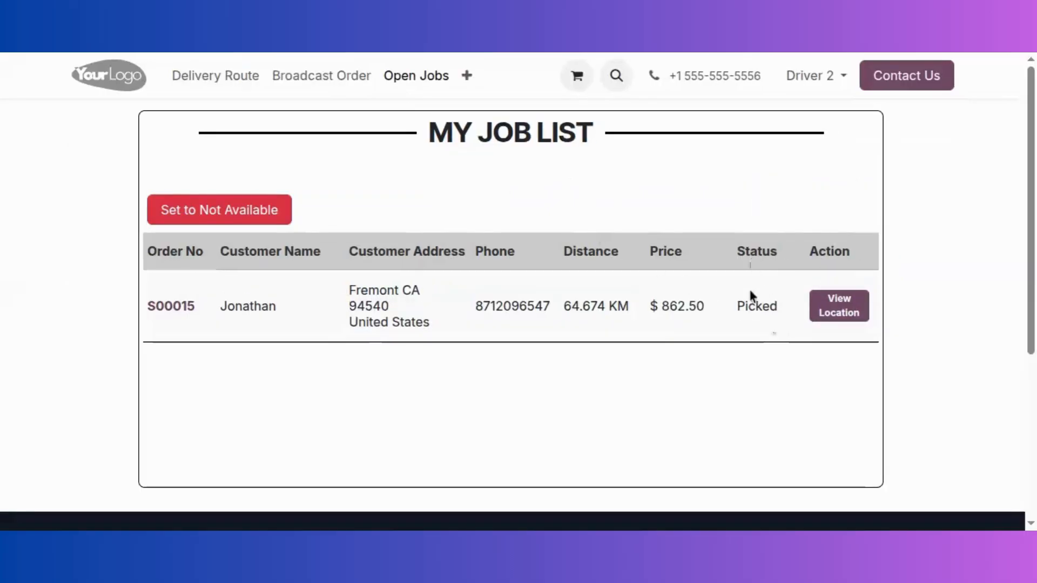
click(171, 307)
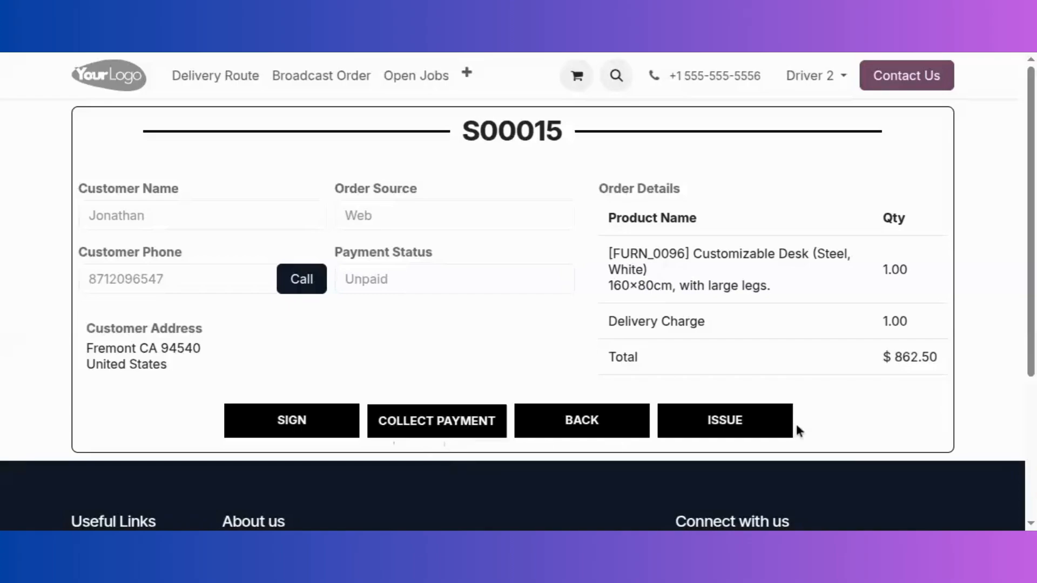
click(725, 423)
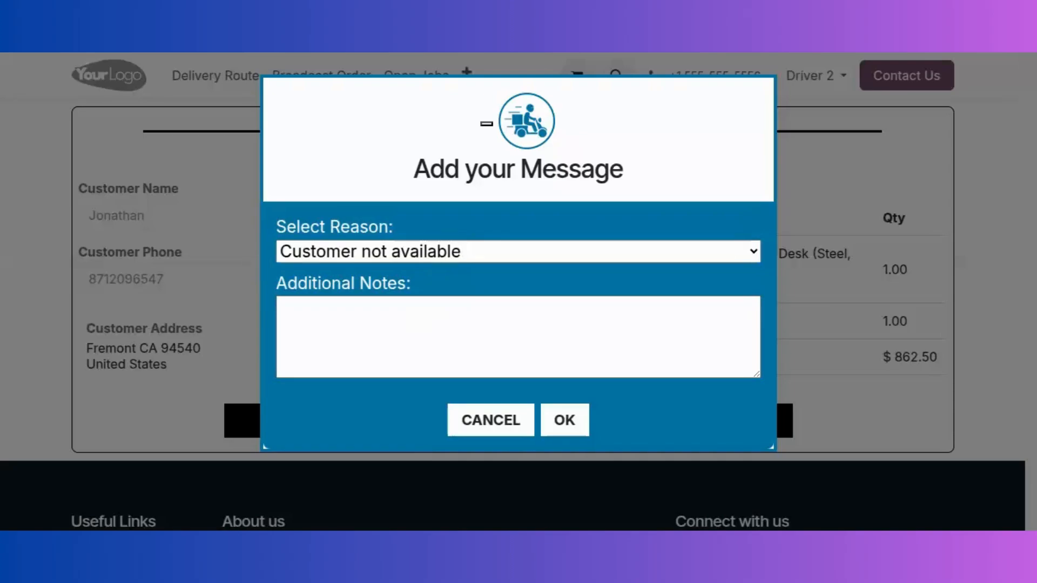
Change the S00015 issue reason to Other, then cancel the report
click(433, 258)
click(425, 312)
click(575, 253)
click(384, 338)
click(383, 336)
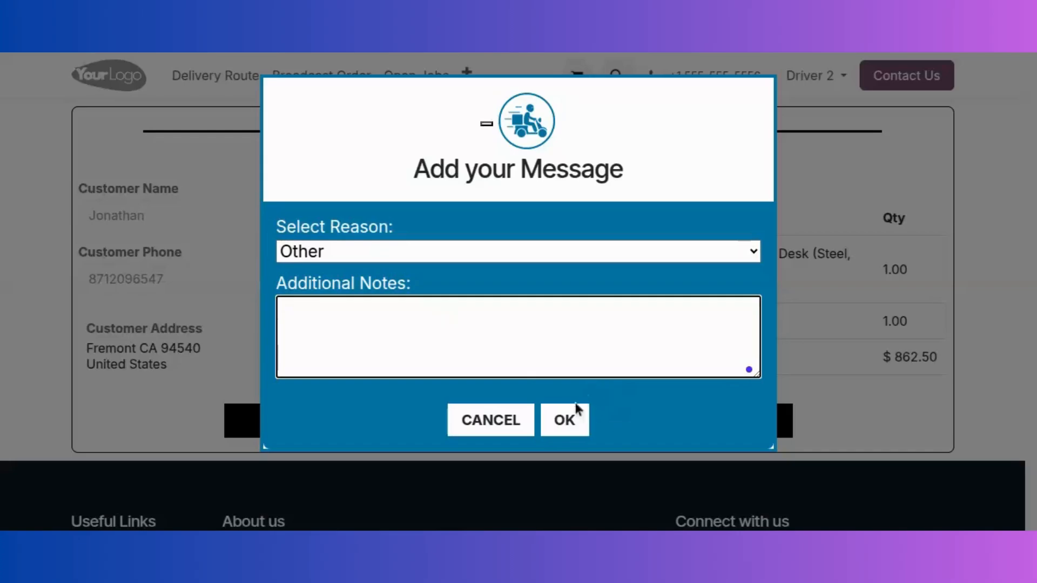
click(521, 423)
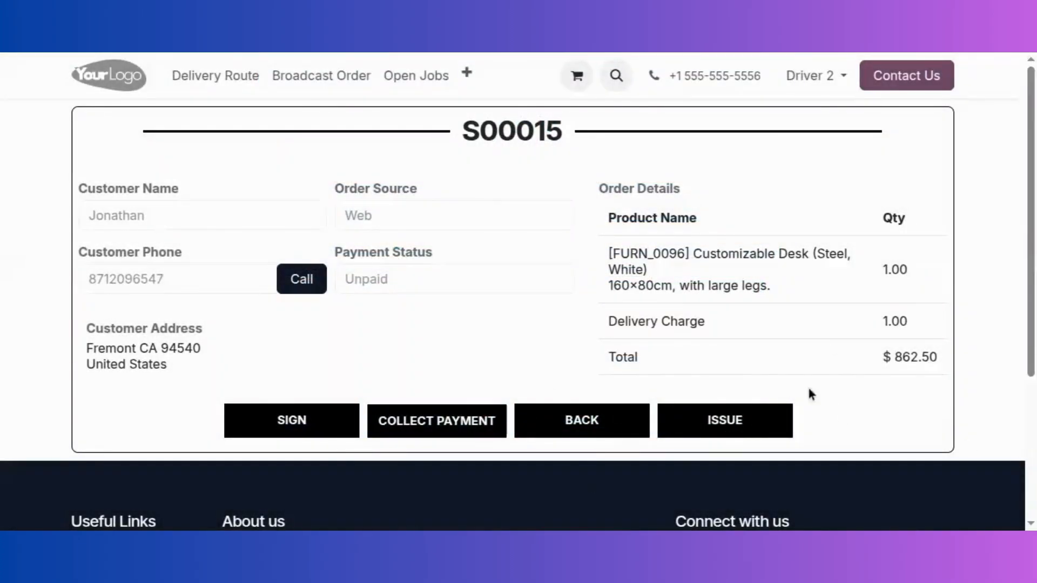
Mark S00015's payment collected and save a drawn customer signature
click(420, 423)
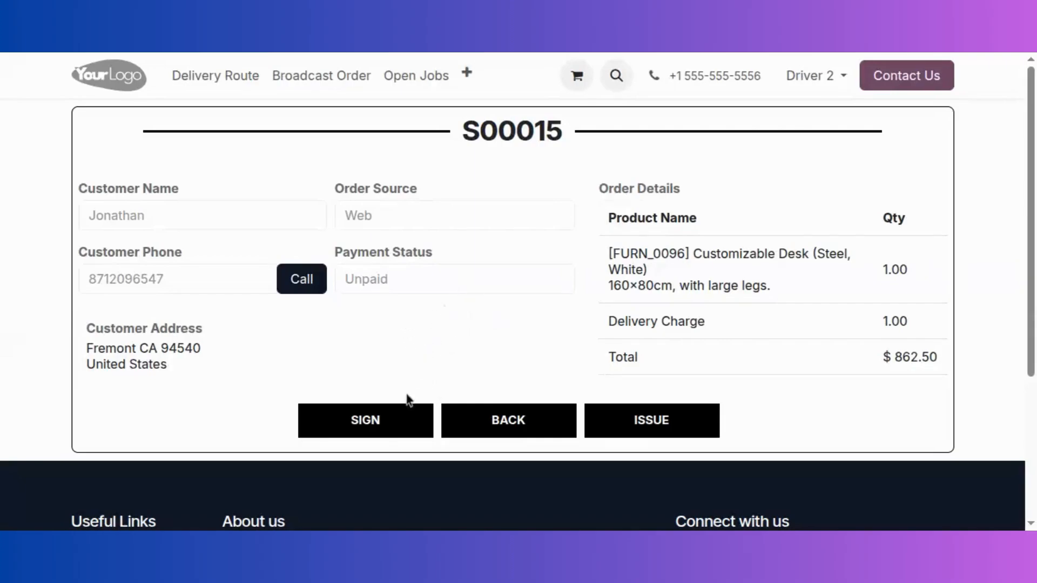
click(382, 424)
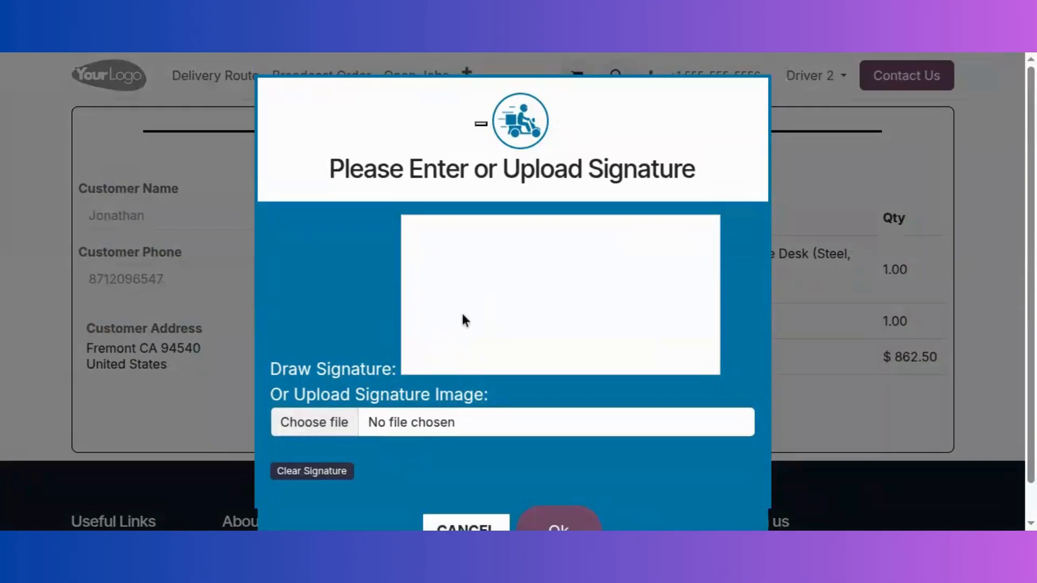
drag(497, 312, 532, 301)
drag(544, 259, 527, 373)
drag(506, 345, 604, 312)
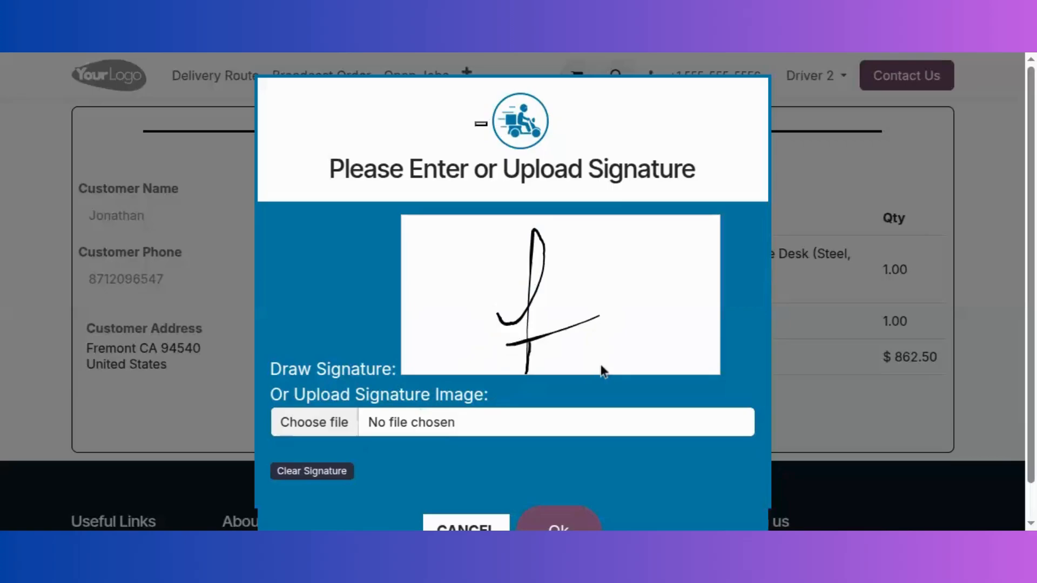
scroll(604, 371, down, 1)
click(558, 493)
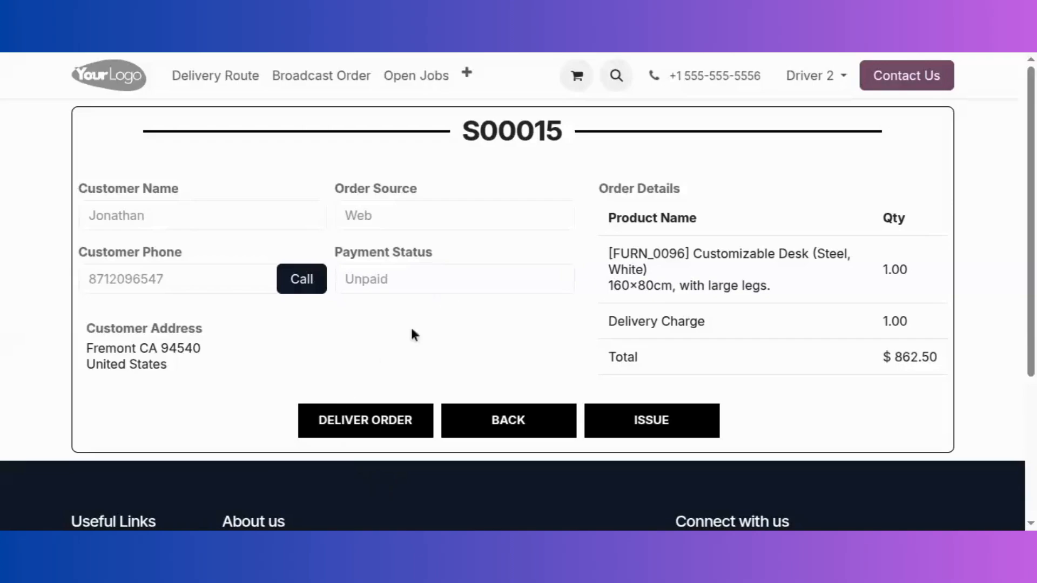
Log out of Driver 2 and sign back in with the 'admin' login and the administrator password
click(802, 85)
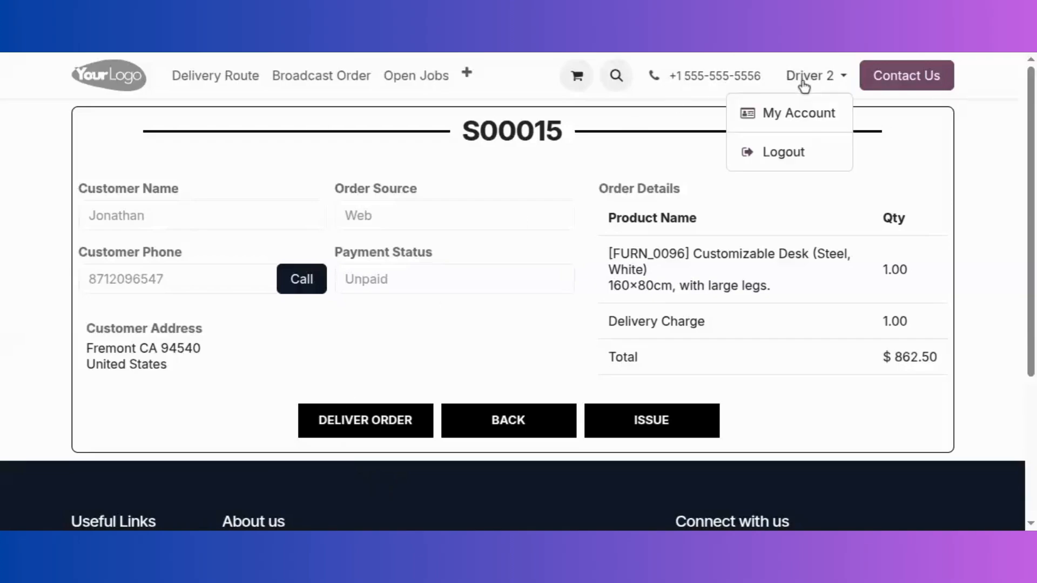
click(786, 153)
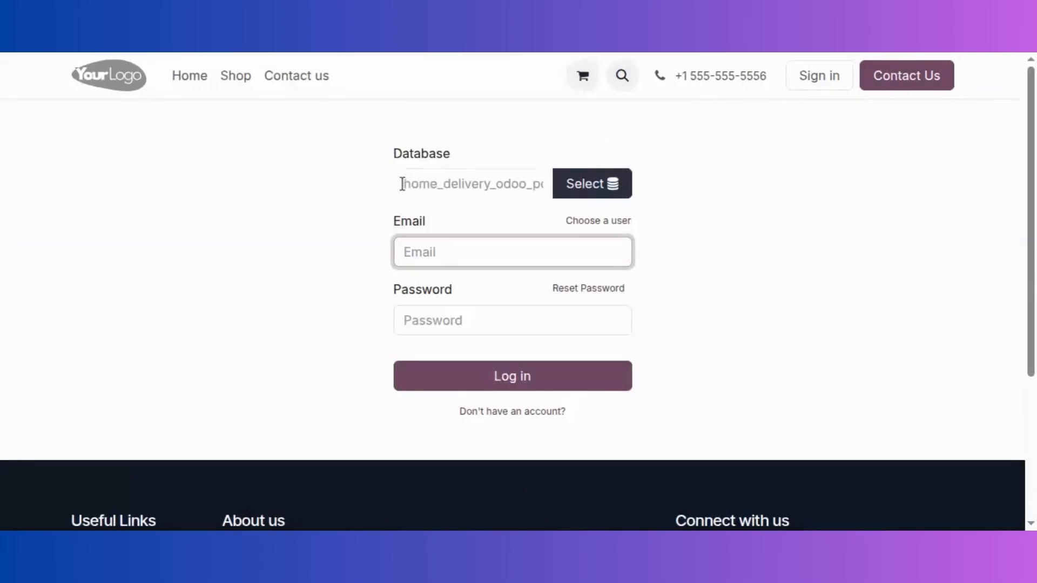
double_click(404, 183)
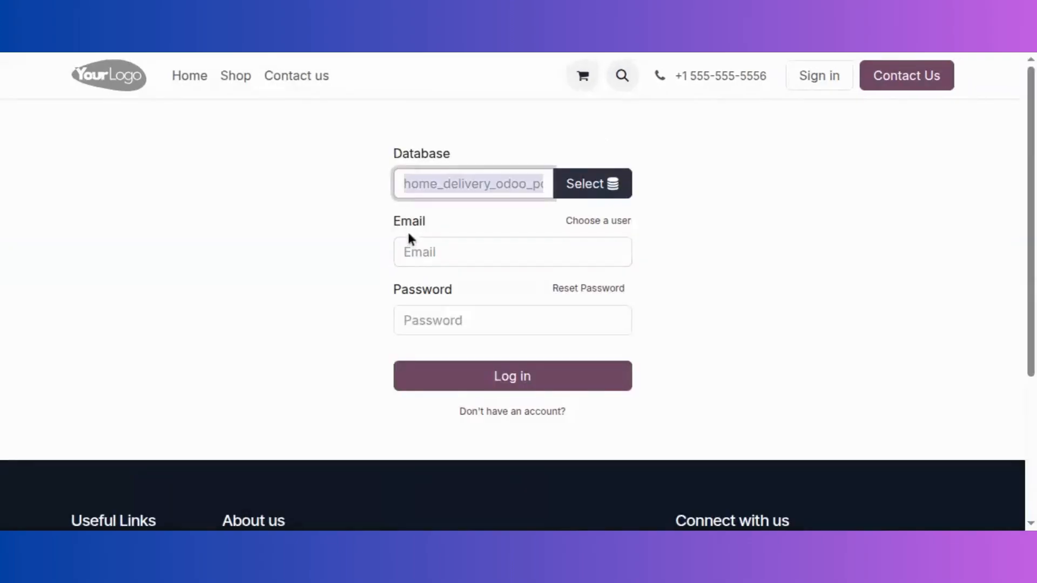
click(481, 257)
text(admin)
key(Tab)
key(ctrl+v)
key(Return)
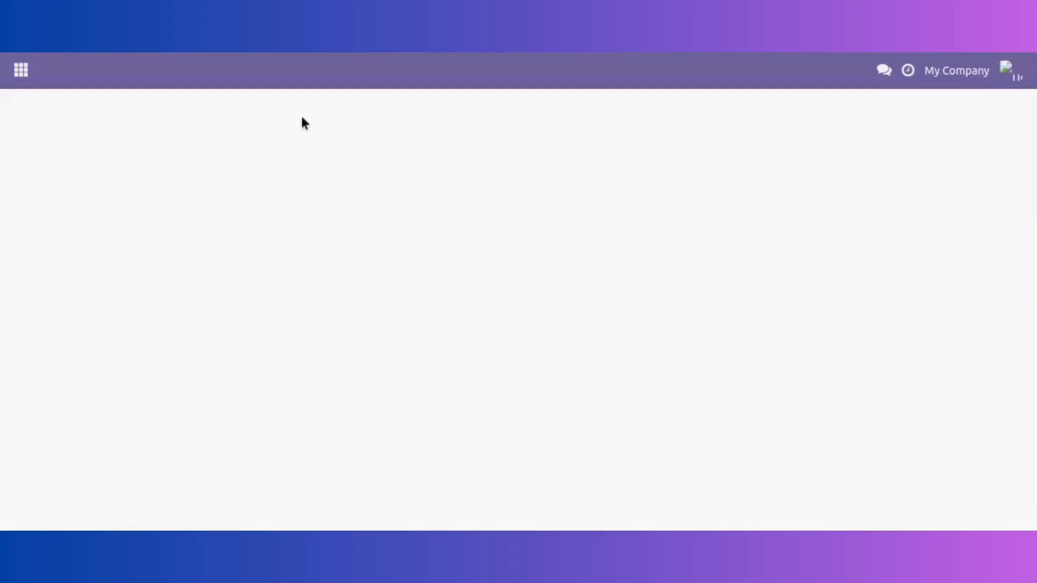
Open S00015's picking order WH/OUT/00025 in Delivery Control and select the acknowledgement code in its history
click(22, 71)
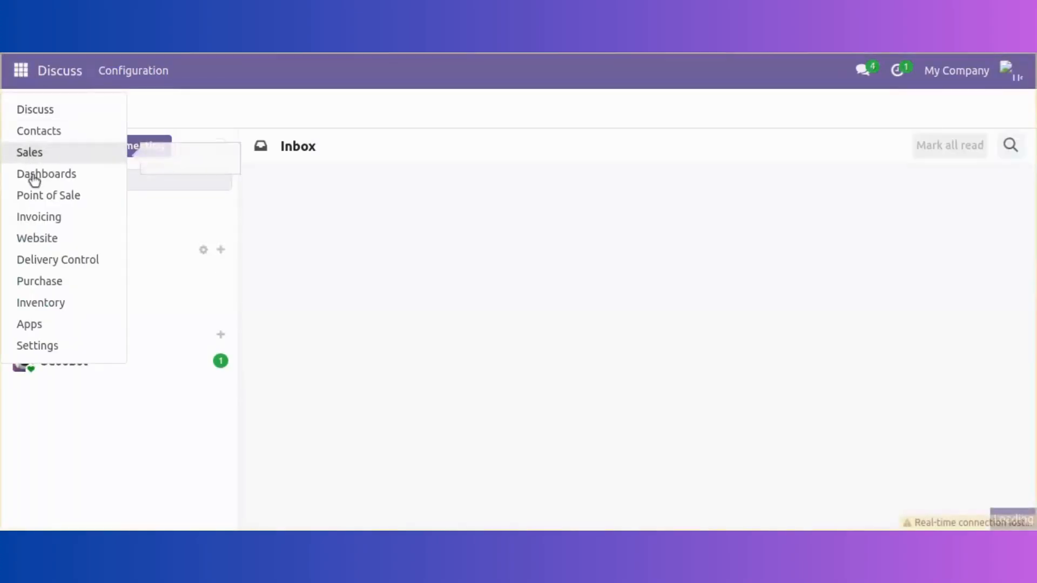
click(40, 260)
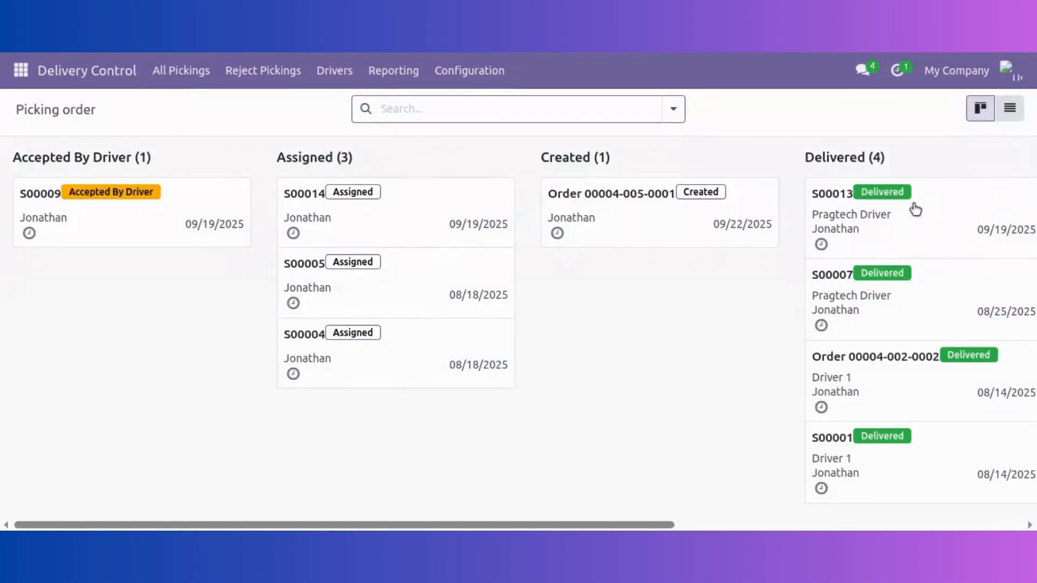
drag(668, 526, 1010, 517)
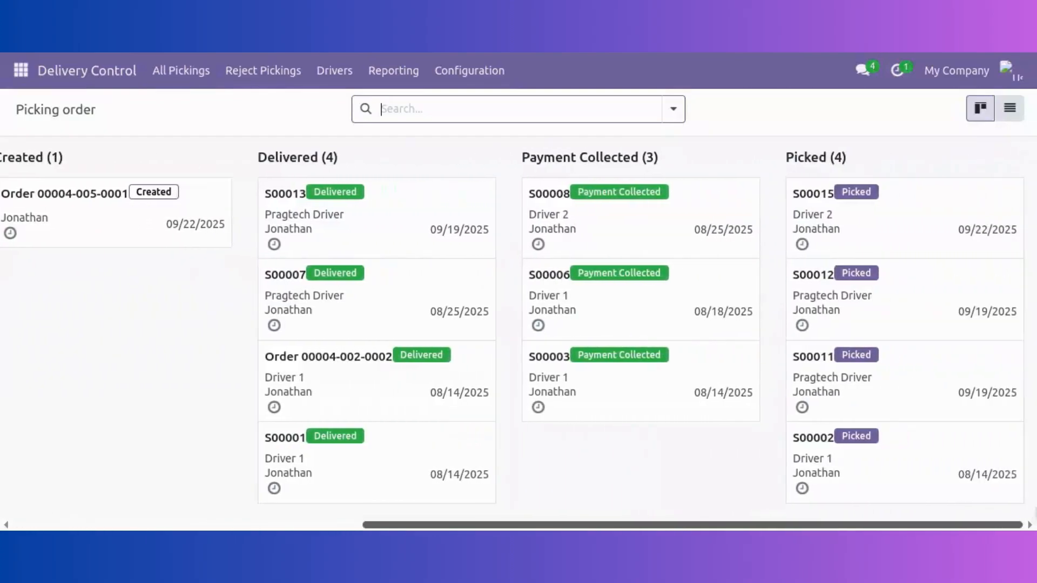
click(888, 231)
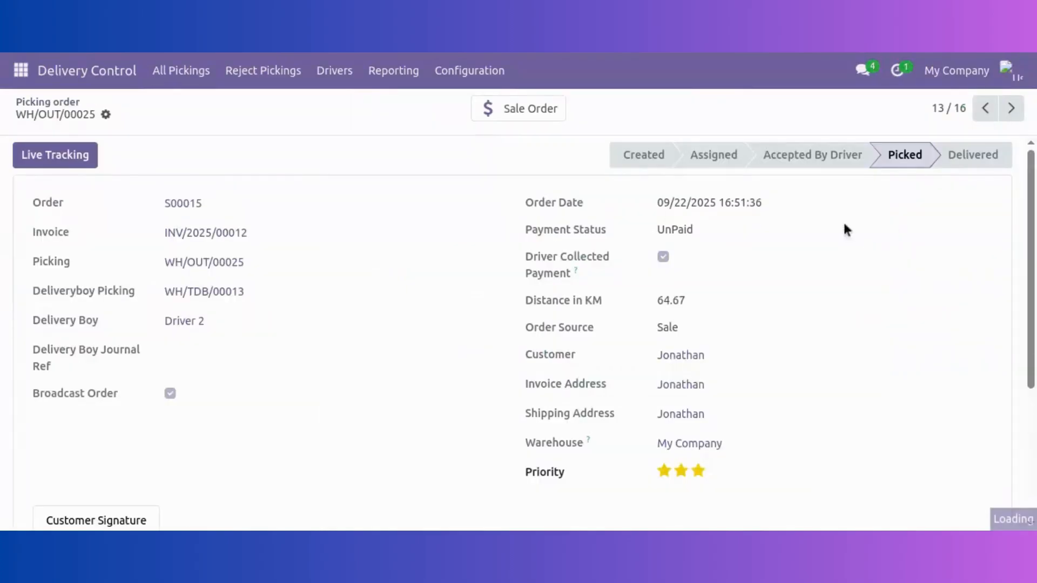
scroll(303, 454, down, 7)
scroll(324, 444, down, 4)
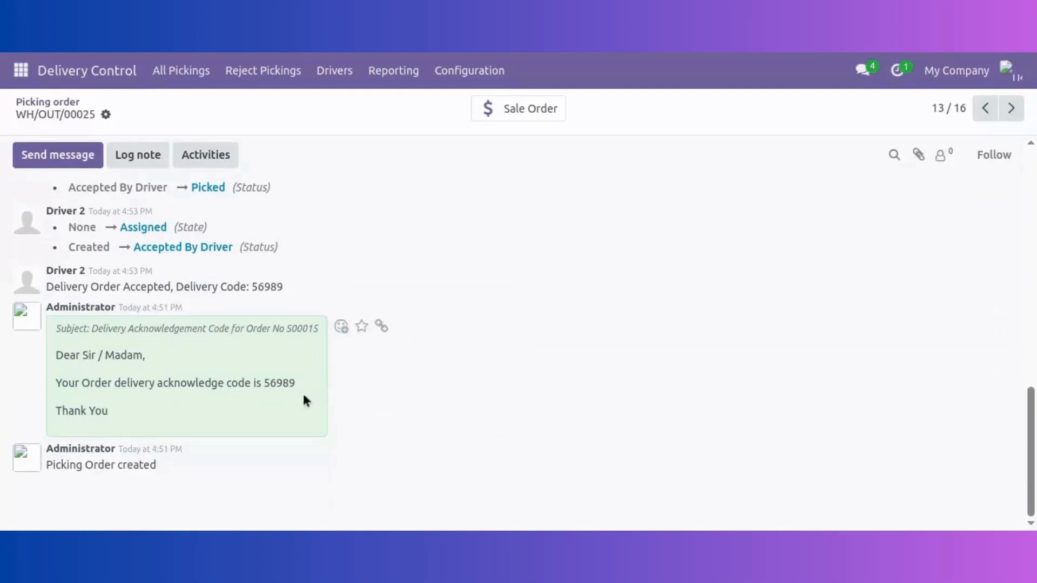
double_click(280, 384)
click(1008, 71)
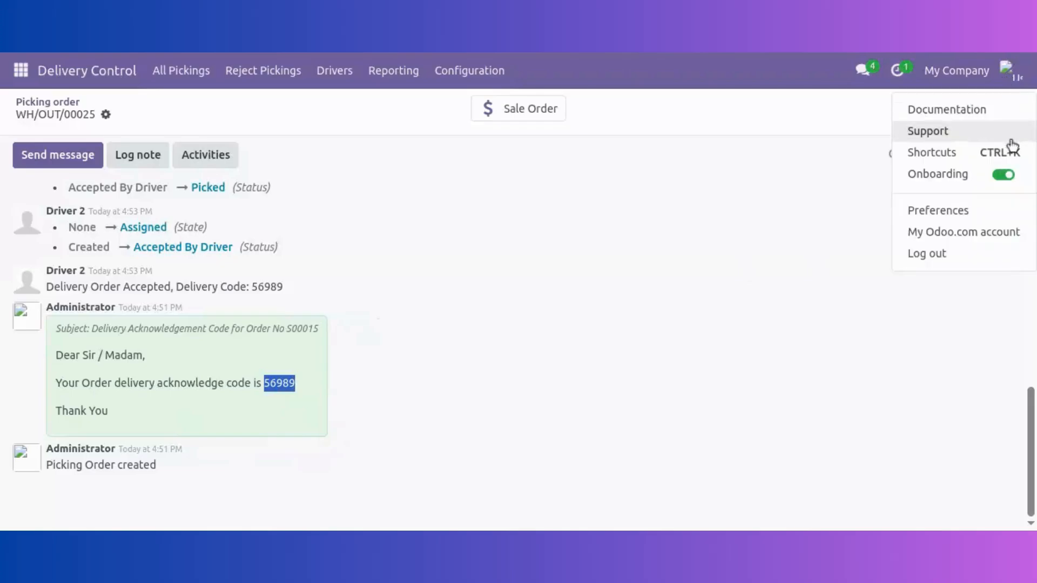
Log out of admin, sign in with the driver's e-mail and password, and open the job list
click(978, 260)
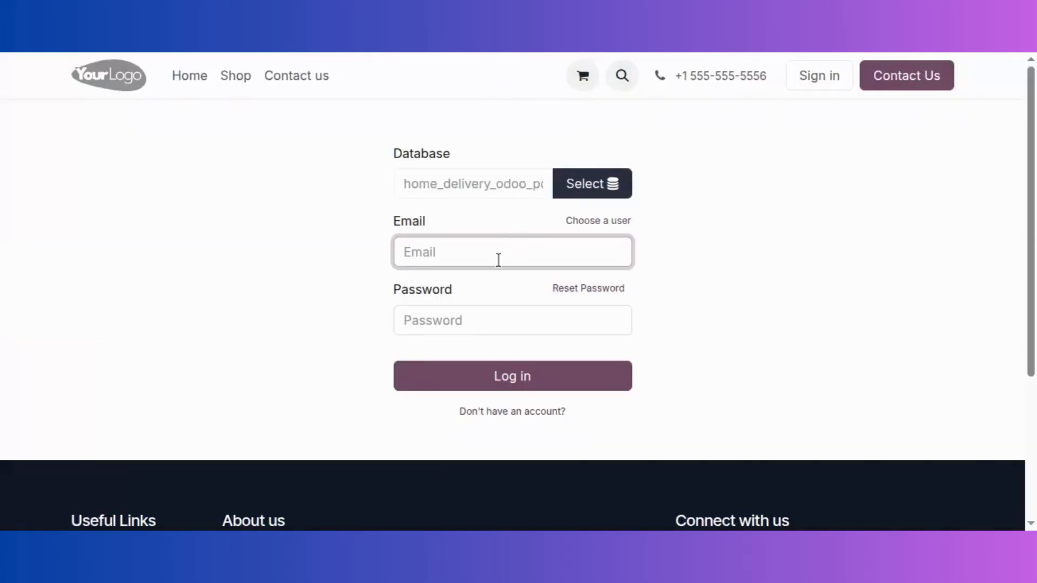
click(492, 320)
text(123)
click(509, 378)
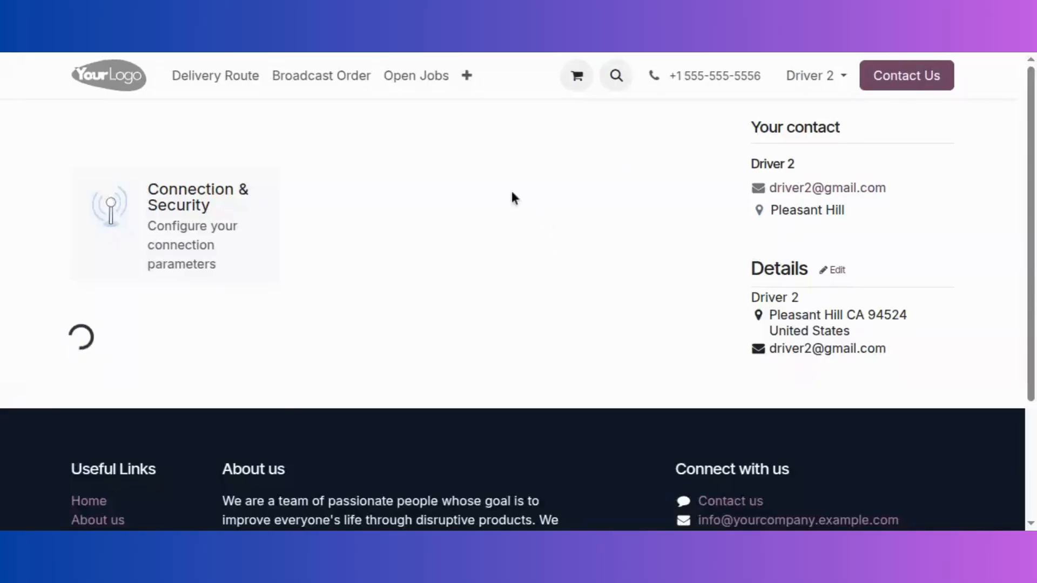
click(414, 81)
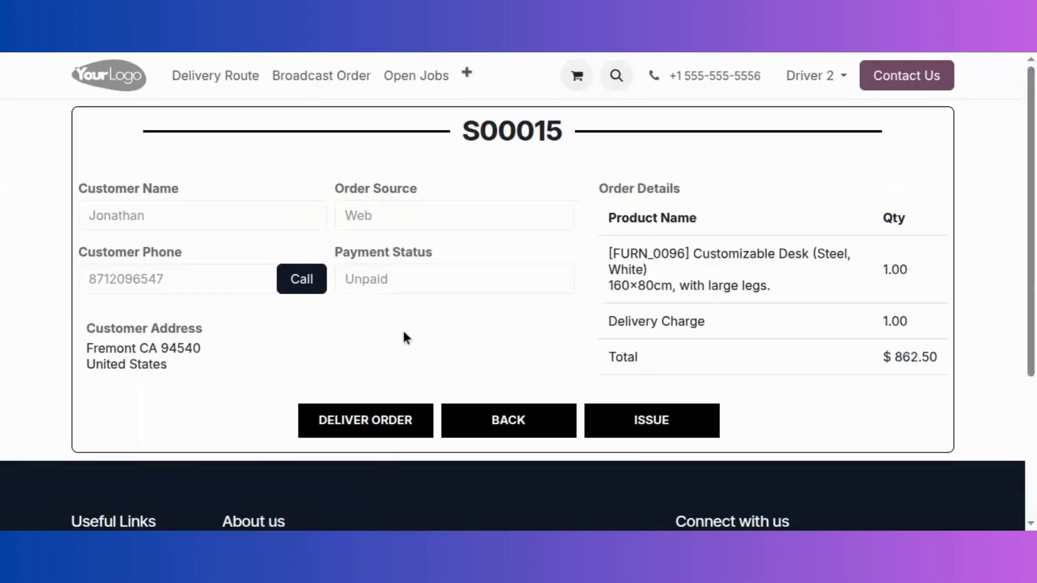
Deliver order S00015 by entering its delivery acknowledgement code, leaving Driver 2's job list empty
click(377, 425)
click(557, 277)
text(56989)
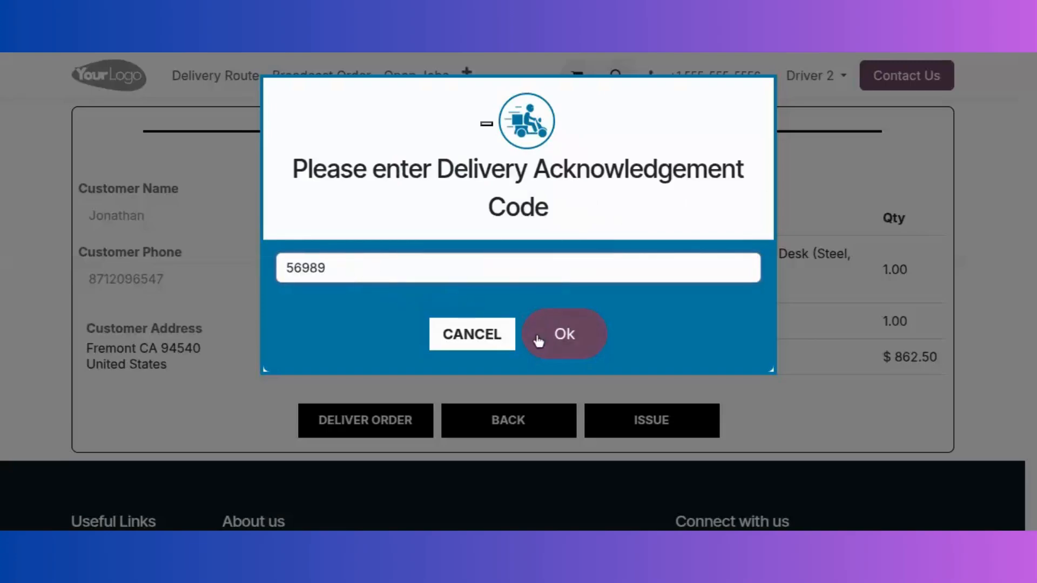
click(569, 344)
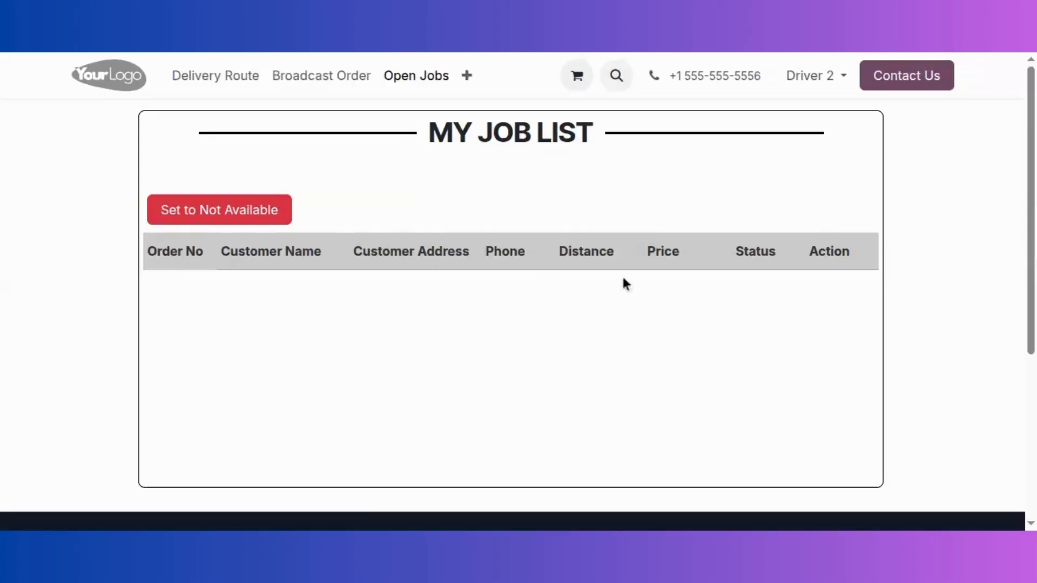
click(810, 76)
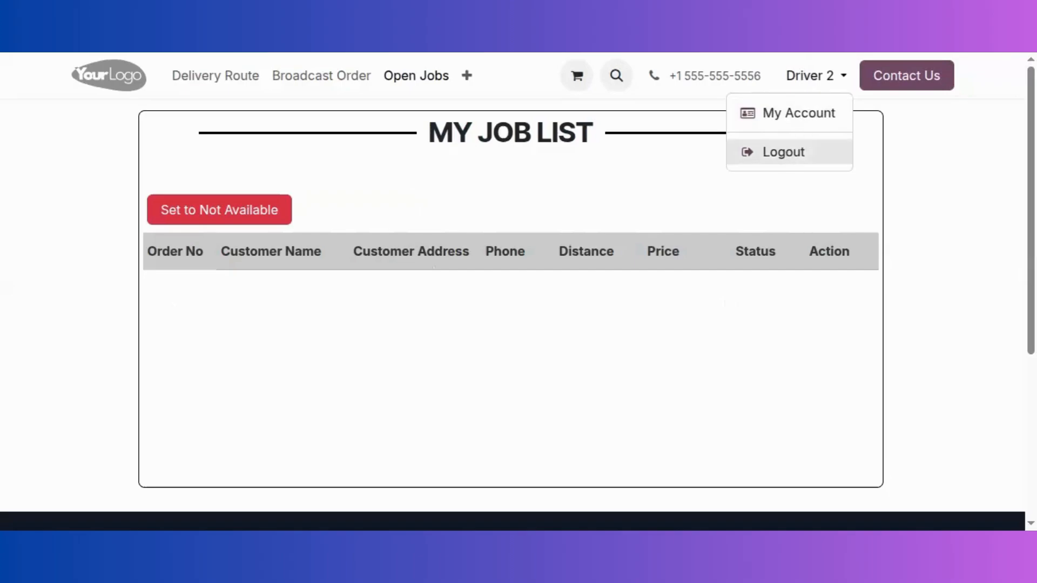
Log out of Driver 2, sign in as the administrator, and open the Delivery Control picking board
click(783, 151)
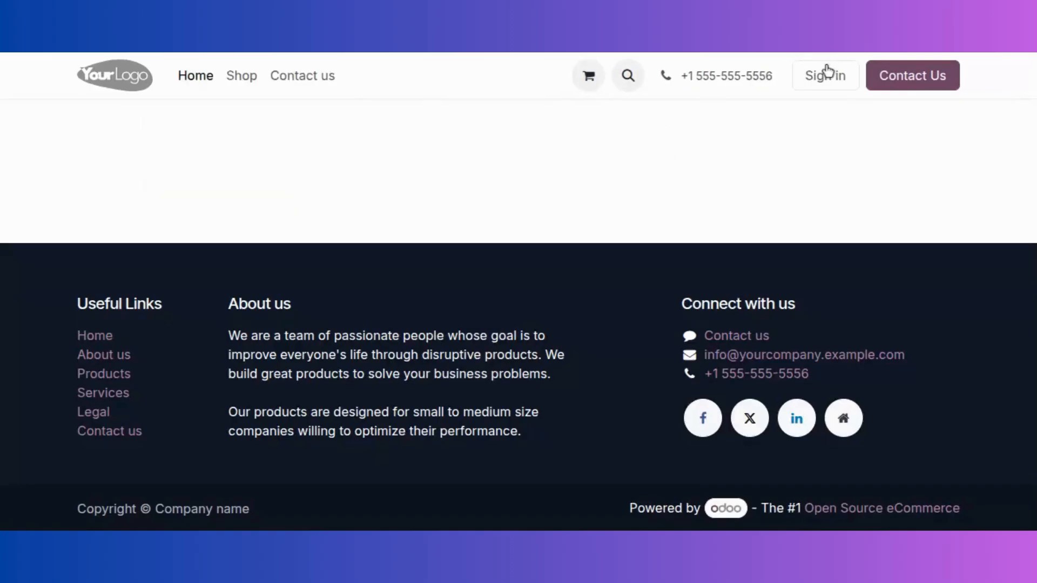
click(826, 70)
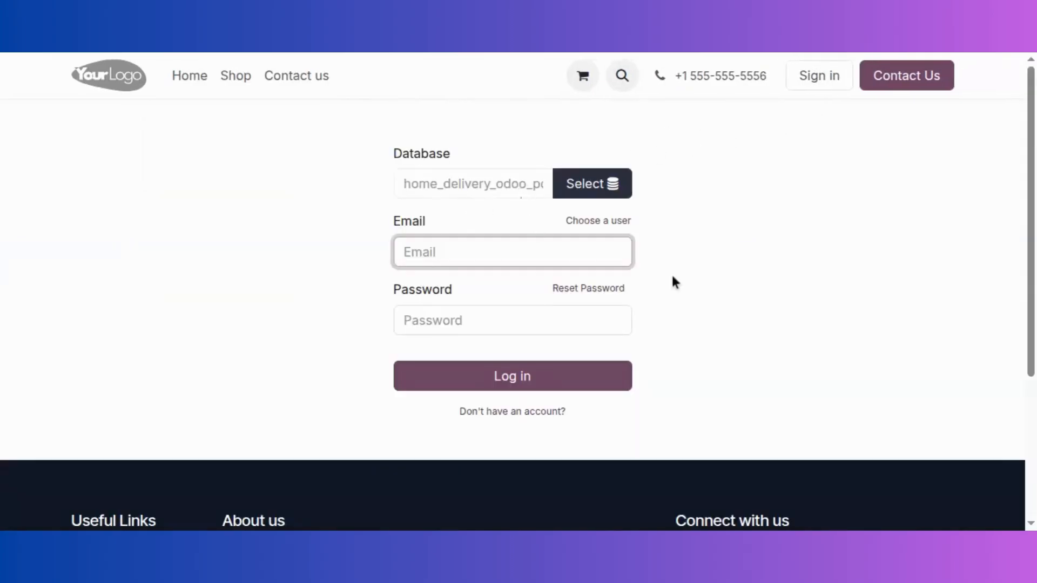
text(admin)
click(409, 189)
click(435, 326)
text(admin)
double_click(408, 189)
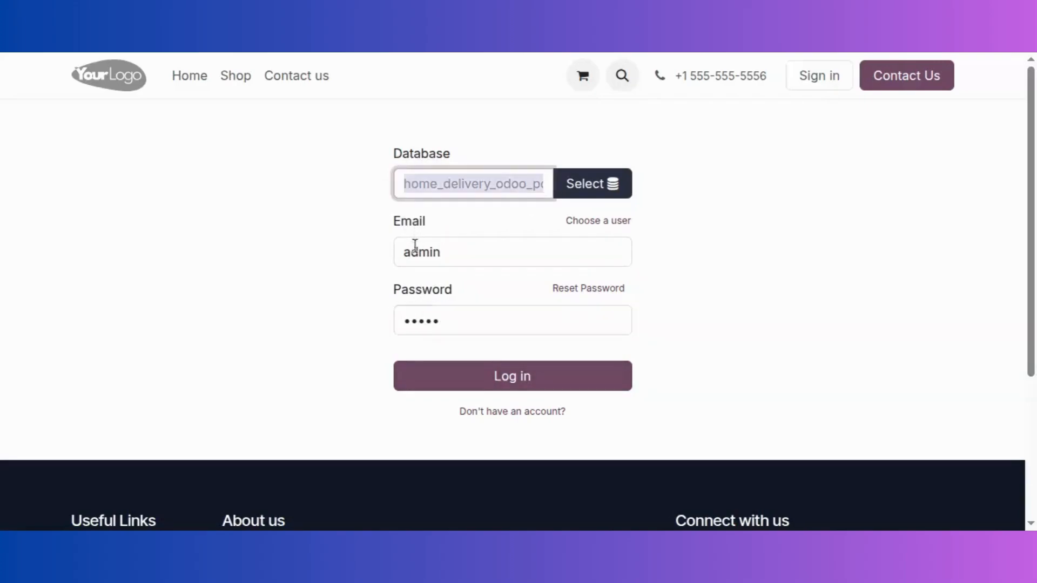
double_click(460, 314)
key(ctrl+v)
click(491, 373)
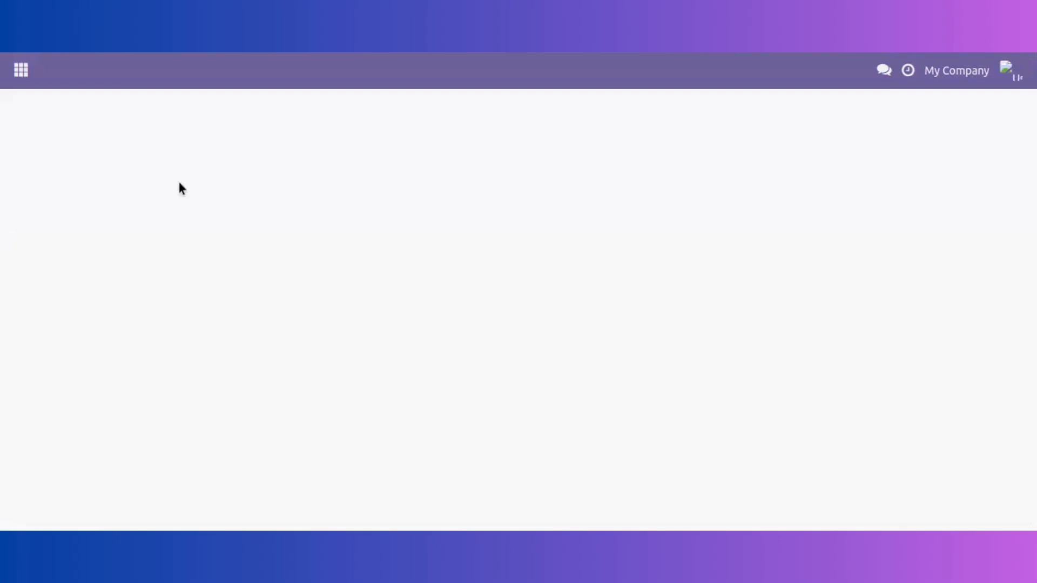
click(21, 71)
click(51, 252)
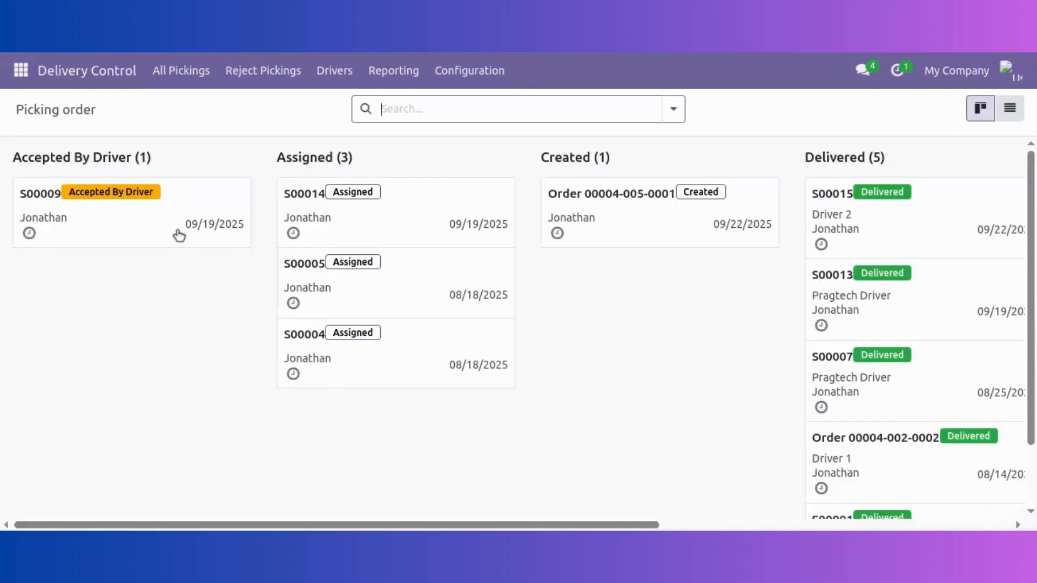
Collect the driver's payment on S00015 so invoice INV/2025/00012 shows Paid, then return to the board
drag(432, 527, 783, 527)
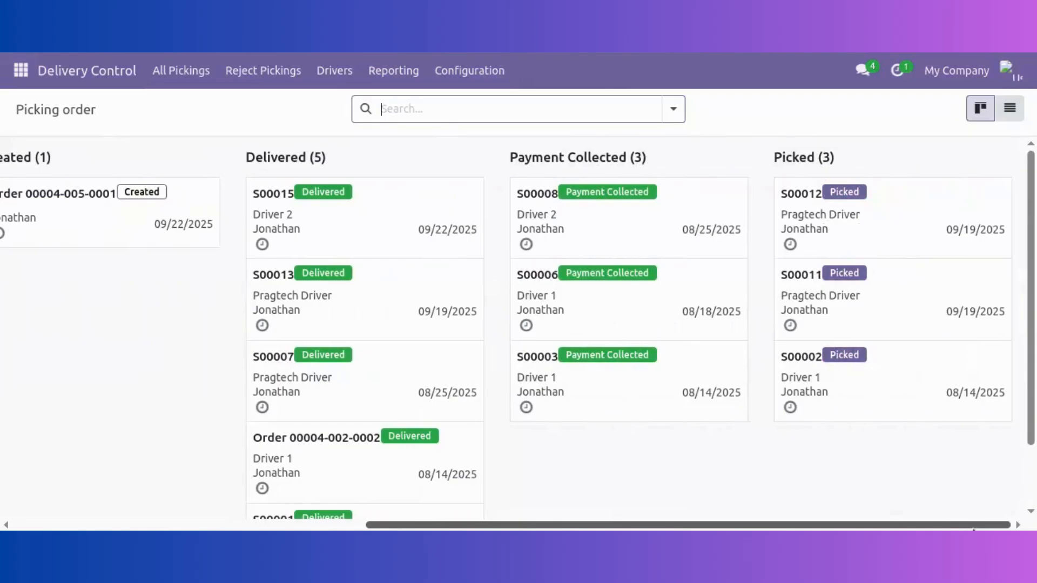
click(363, 222)
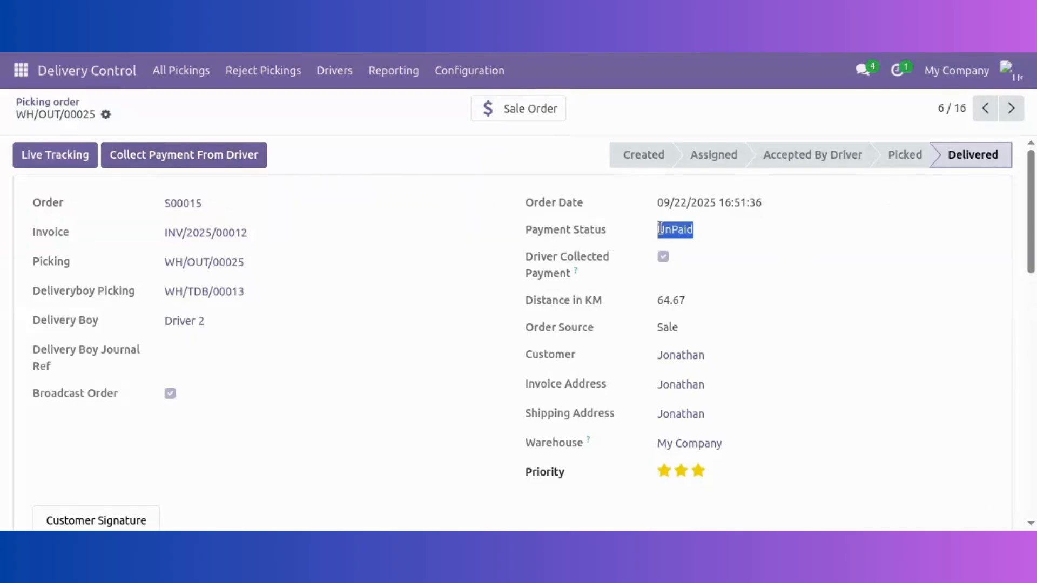
click(243, 158)
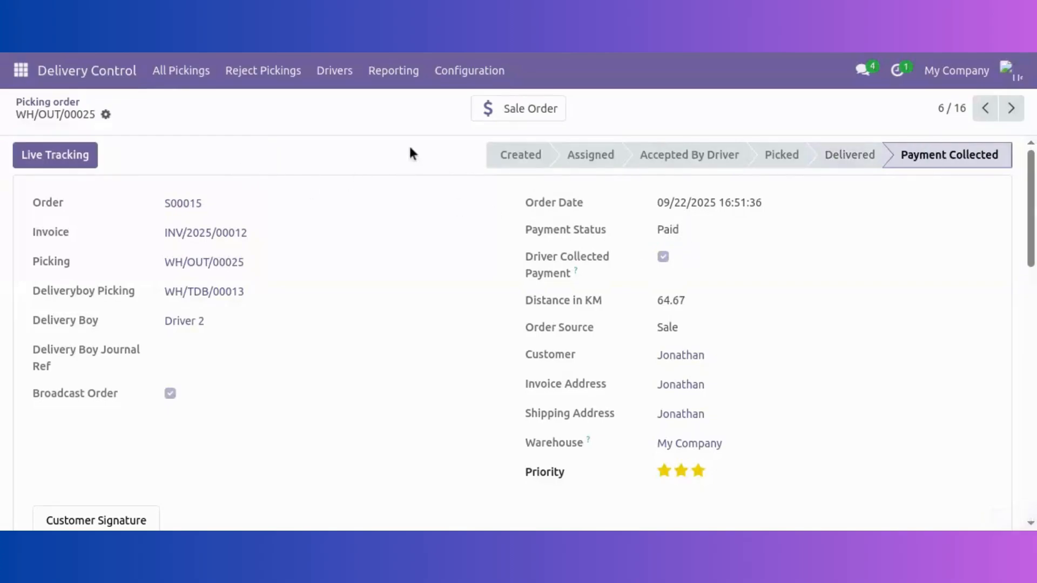
click(74, 103)
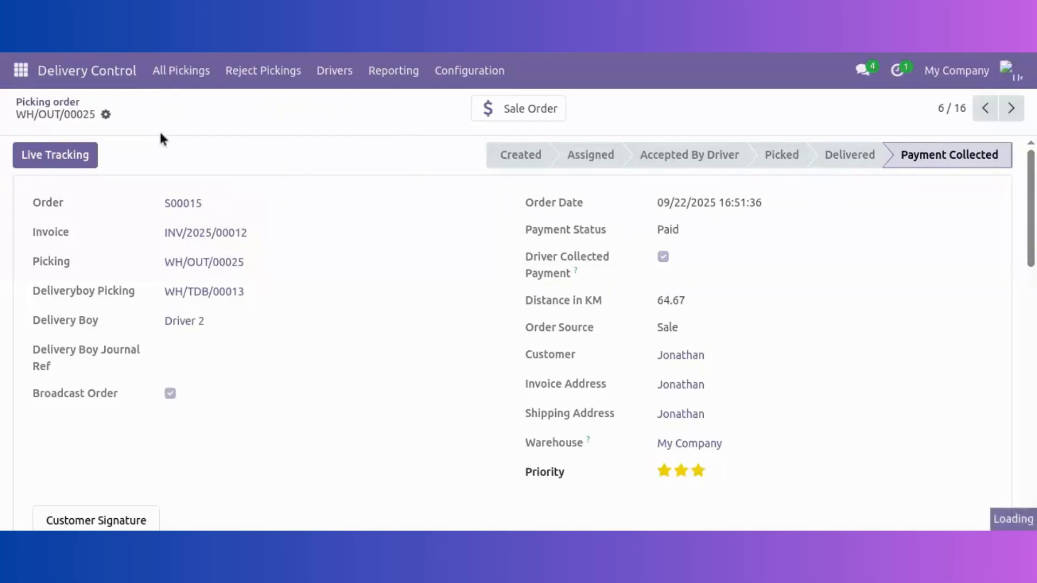
drag(549, 525, 200, 525)
click(21, 70)
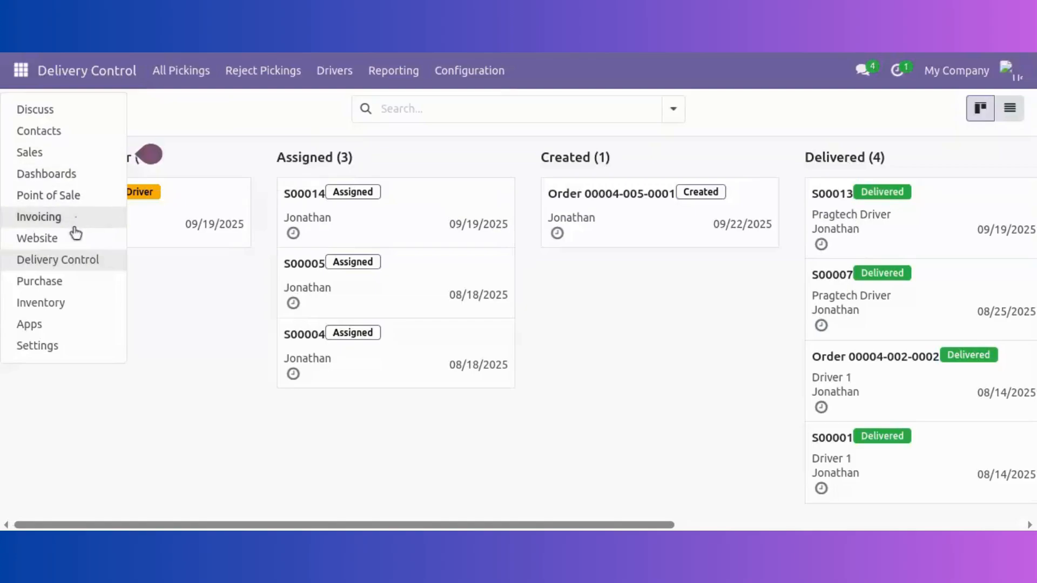
Open the Furniture Shop register with an empty opening cash amount and add a Desk Pad at $2.28
click(69, 200)
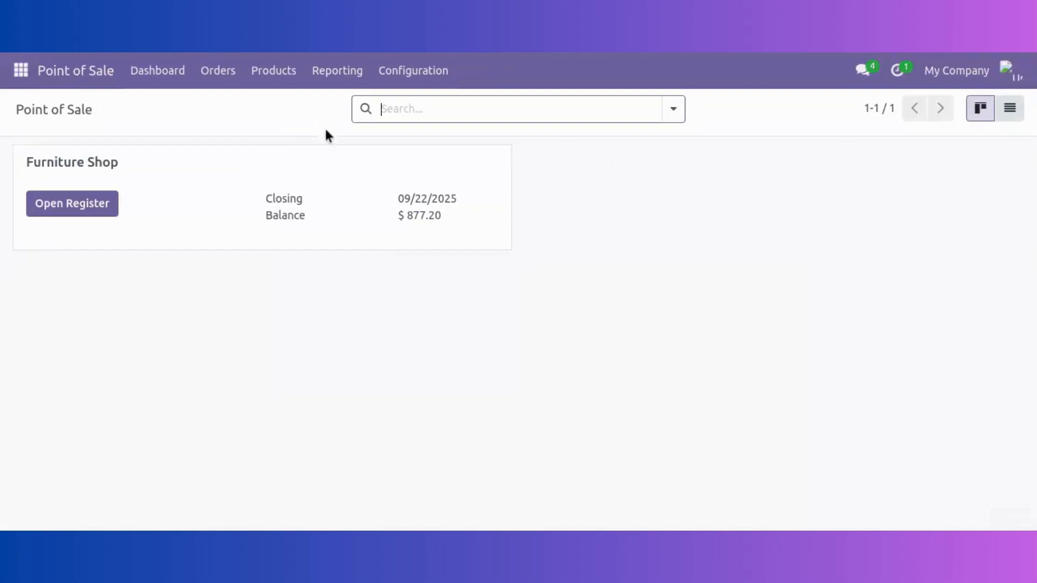
click(92, 208)
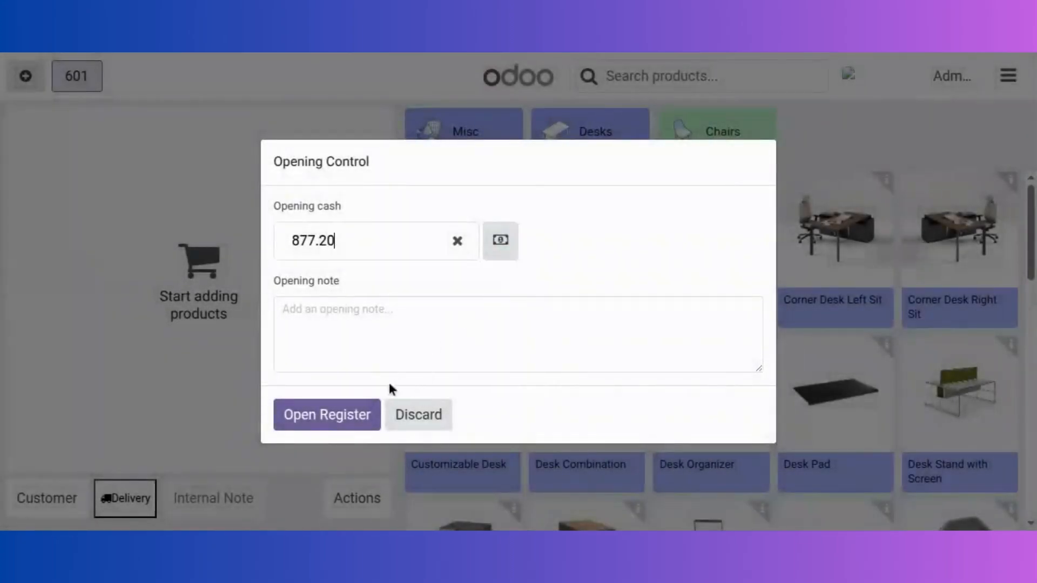
click(457, 241)
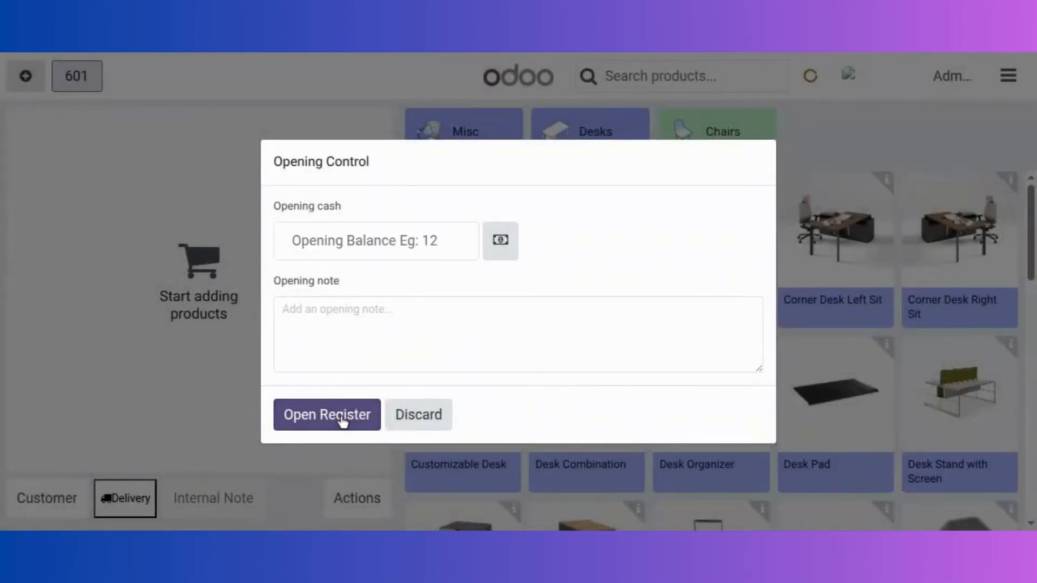
click(342, 420)
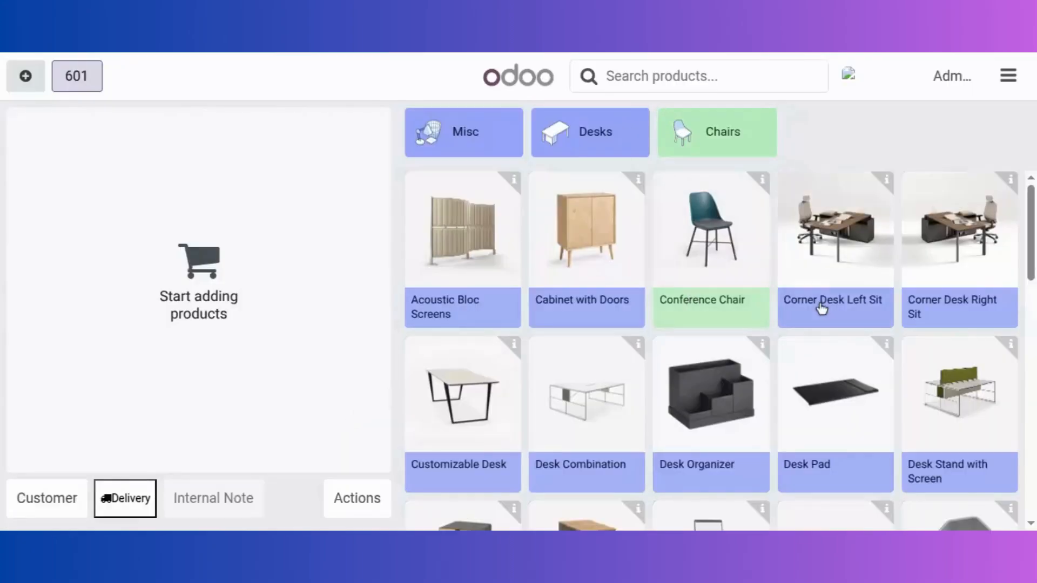
click(780, 367)
Add a Plastic, size S Desk Organizer to the order and browse the customer list
click(727, 384)
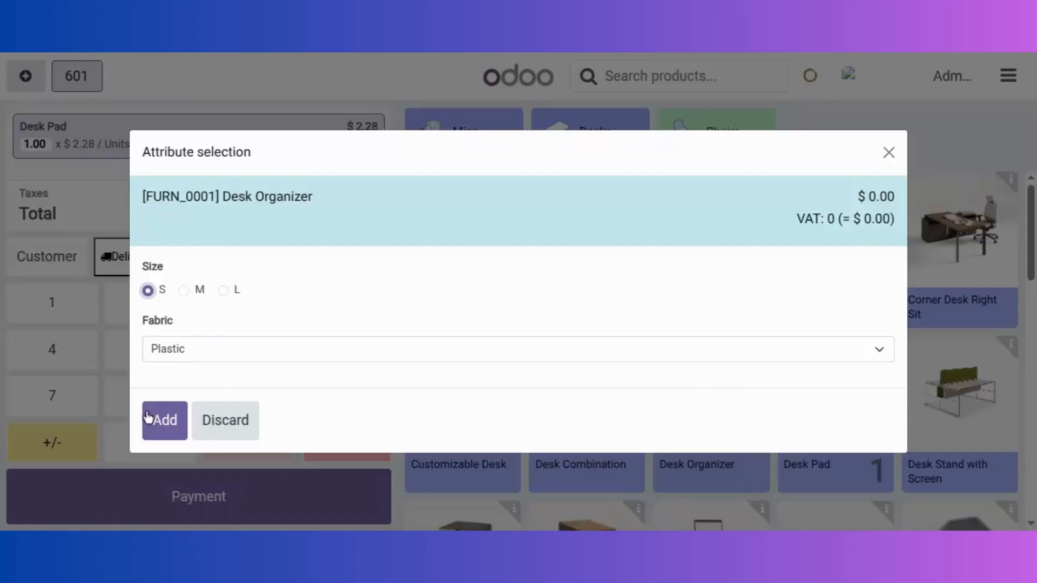
click(163, 432)
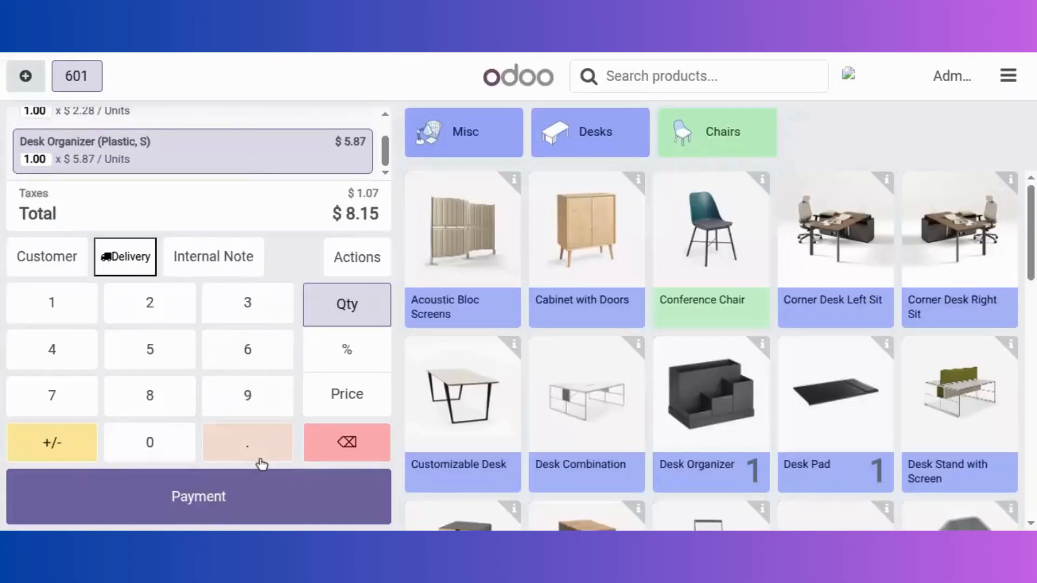
click(61, 263)
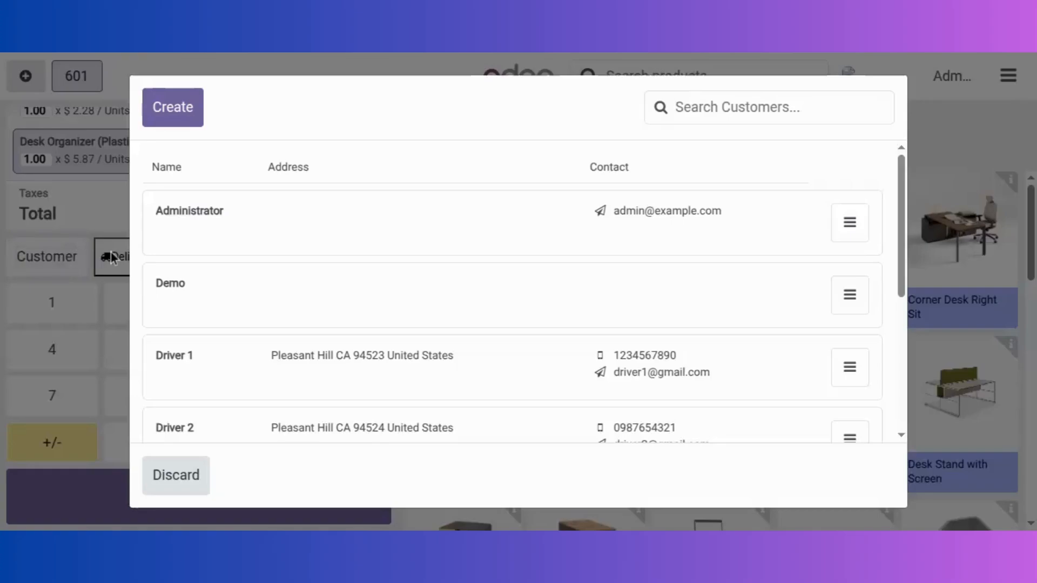
scroll(273, 392, down, 3)
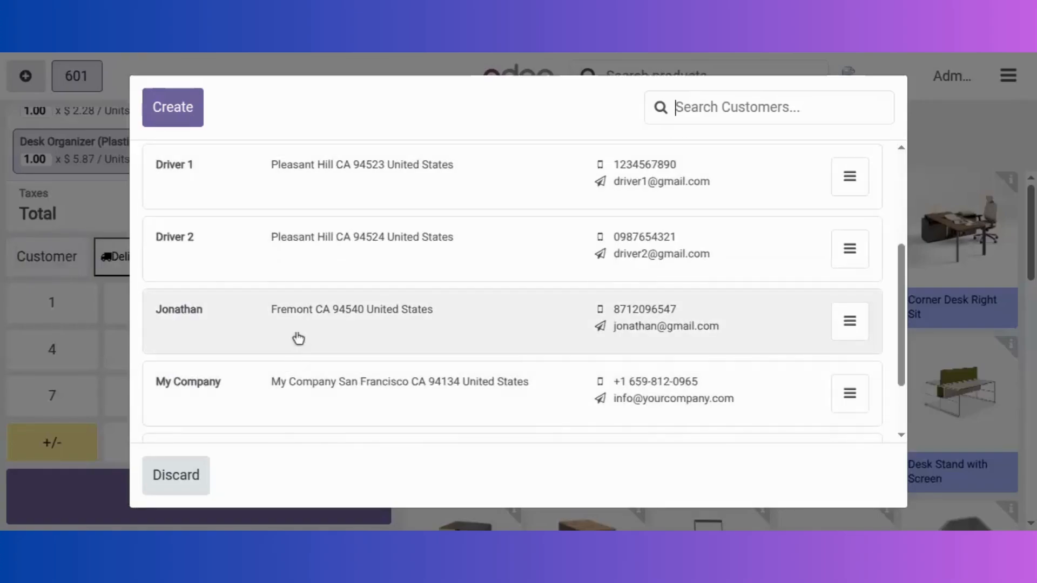
click(190, 477)
Assign the customer to the $8.15 order and start a home delivery order
click(132, 260)
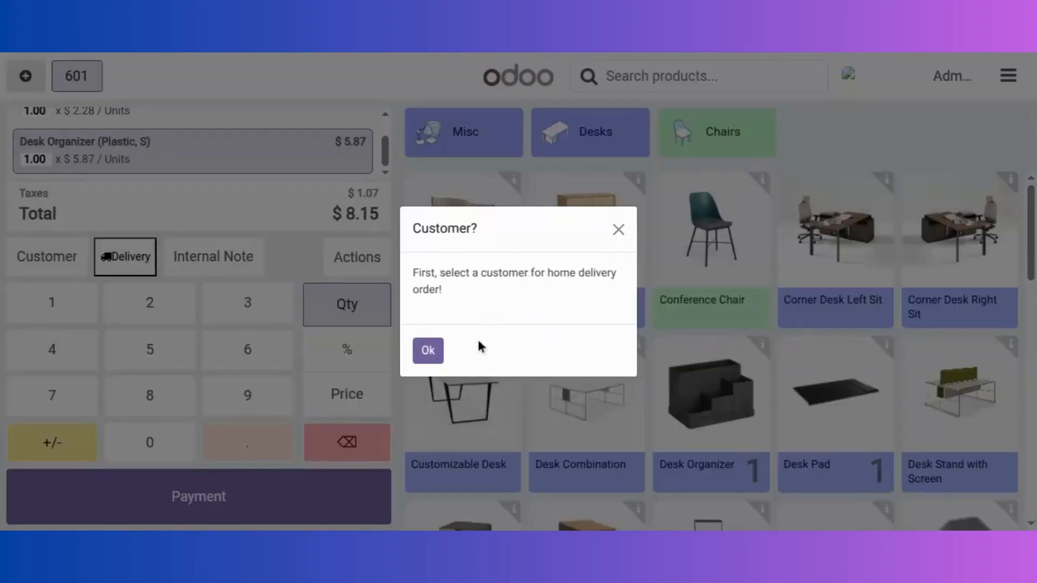
click(428, 354)
click(40, 273)
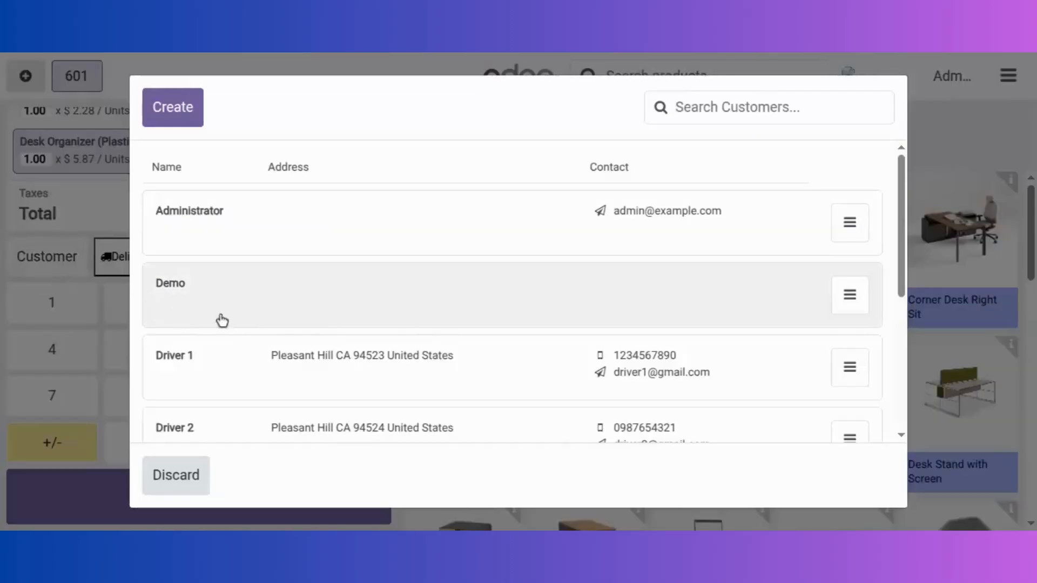
scroll(257, 321, down, 3)
click(256, 319)
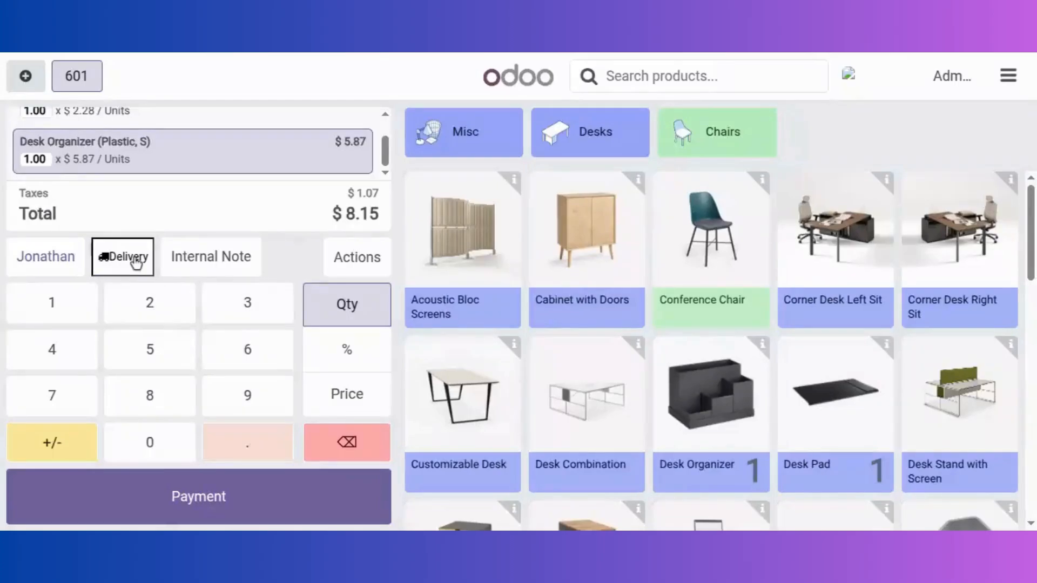
click(137, 263)
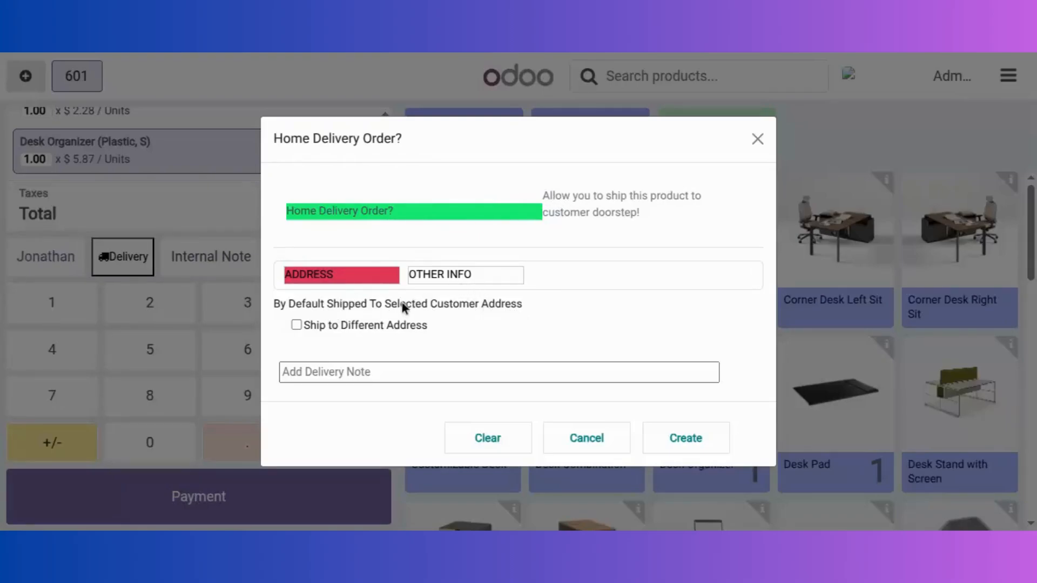
Ship to the customer's own address and add the delivery note 'Handle with care'
click(296, 325)
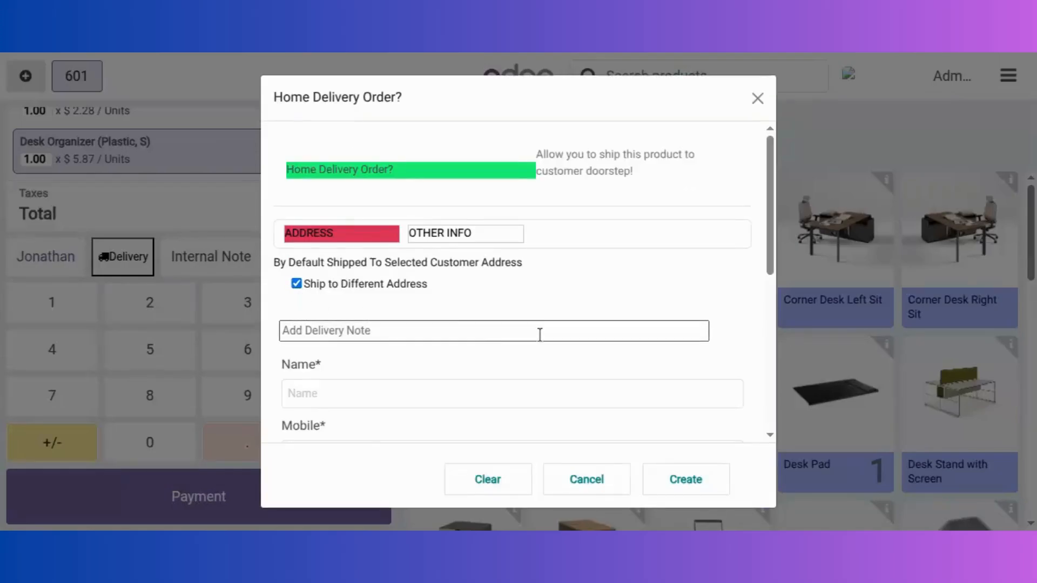
scroll(454, 319, down, 2)
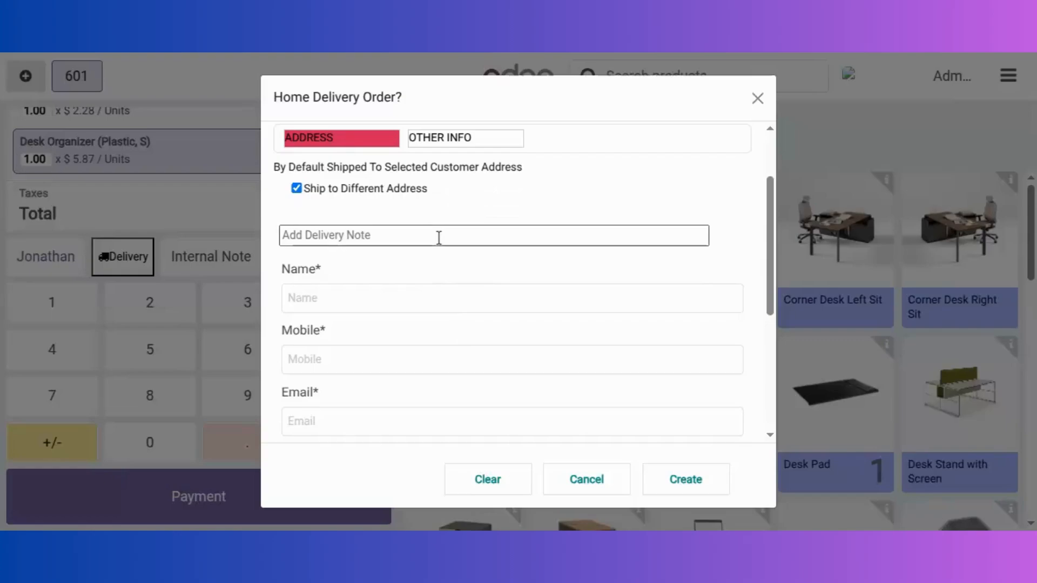
scroll(416, 243, down, 4)
scroll(429, 319, down, 1)
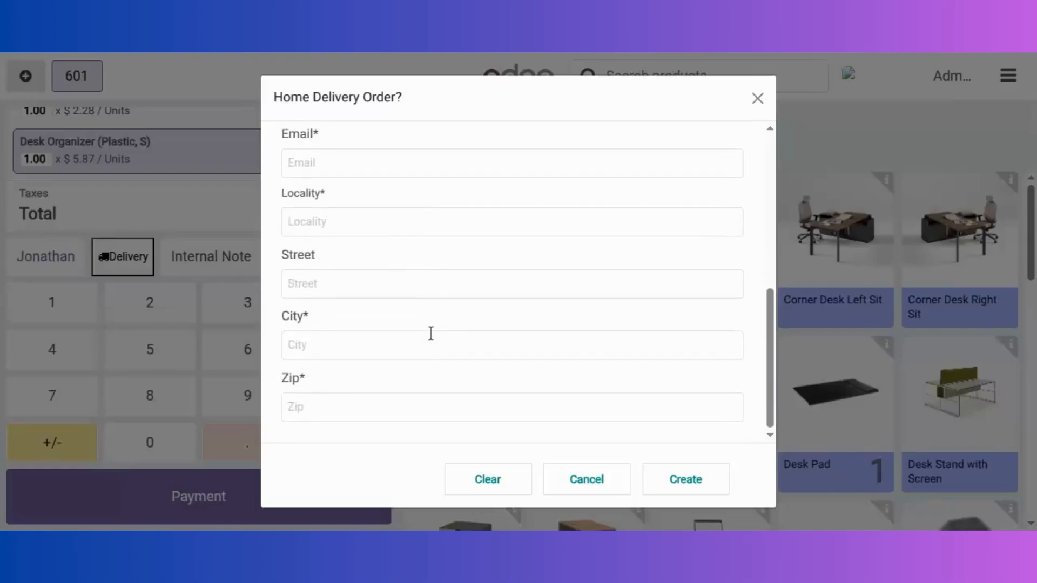
scroll(416, 379, up, 6)
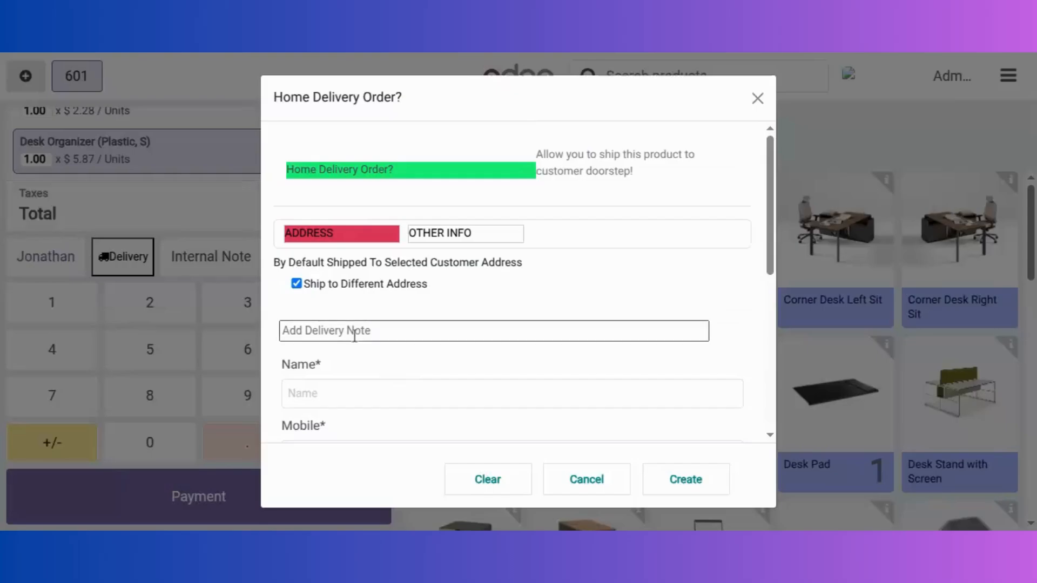
click(296, 284)
click(443, 369)
text(Hanl)
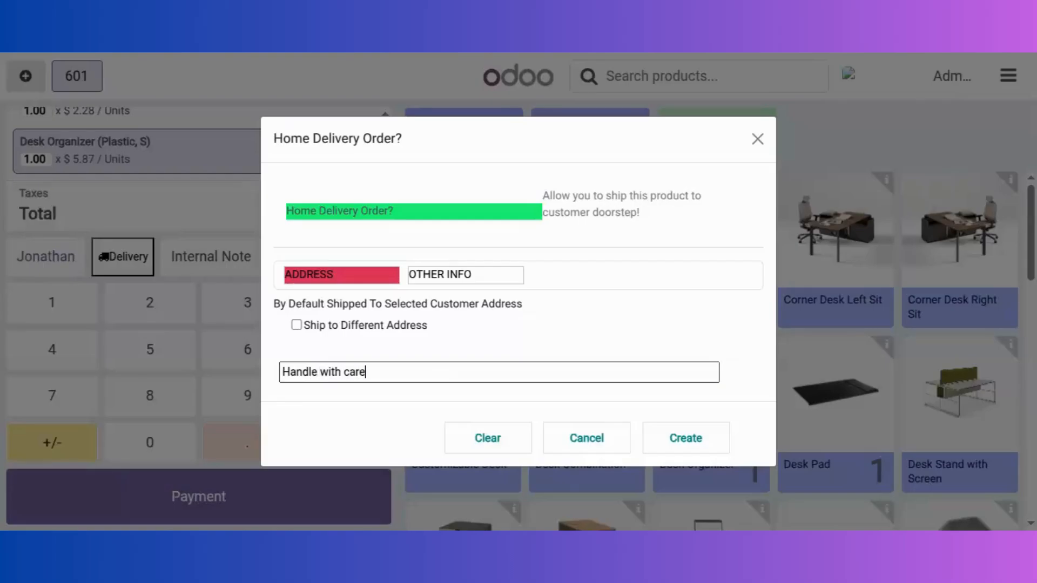
Assign Driver 2 for 24/09/2025 17:01 and create the home delivery order
click(497, 279)
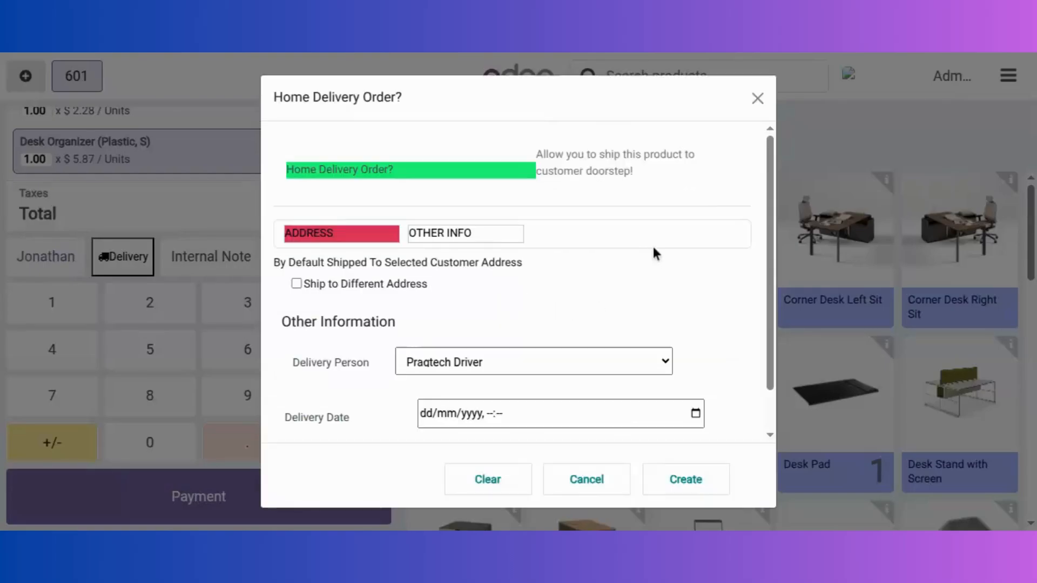
scroll(664, 285, down, 1)
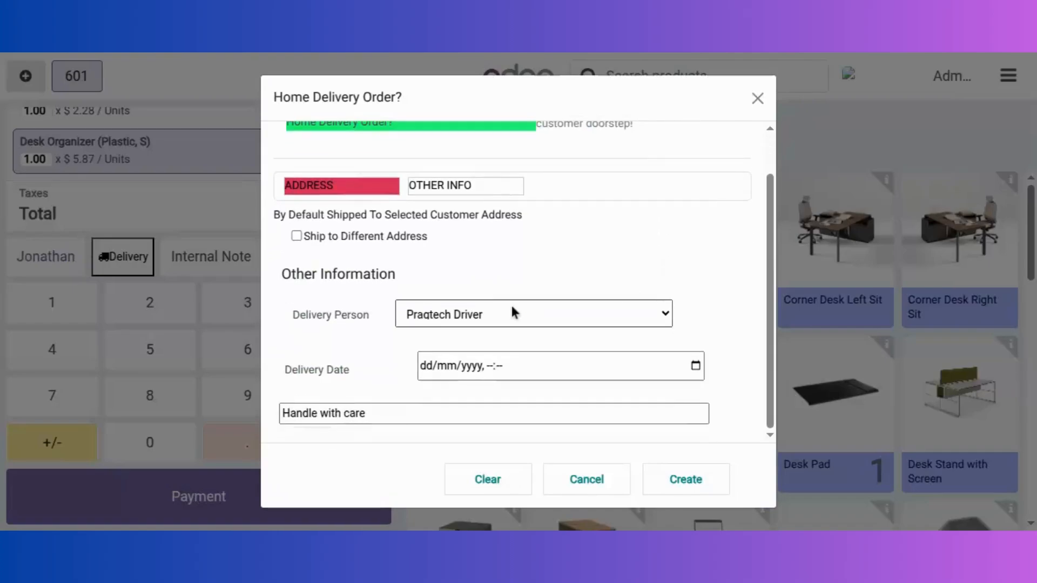
scroll(511, 303, up, 1)
scroll(510, 303, down, 1)
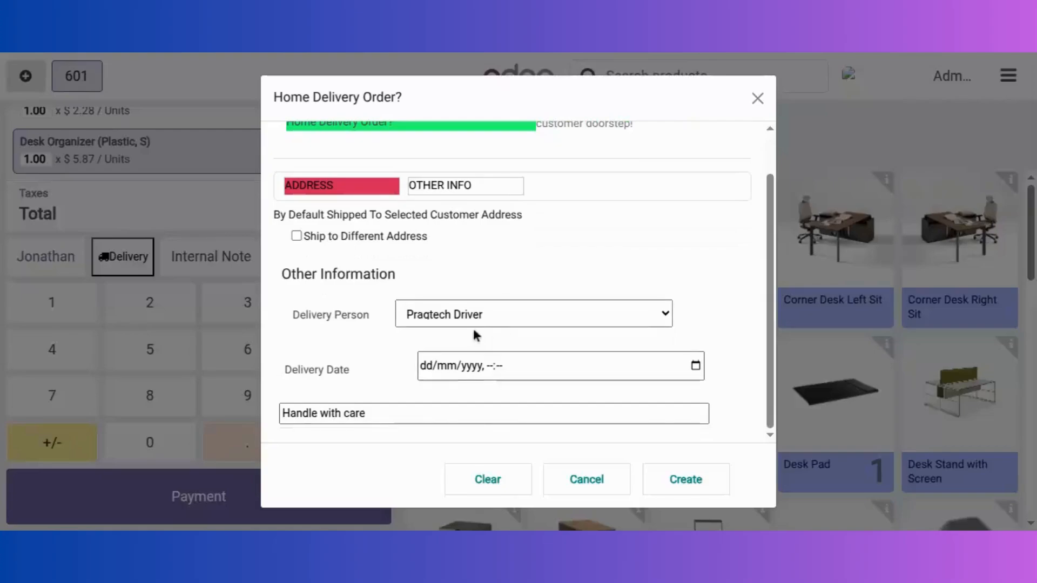
click(497, 320)
click(439, 366)
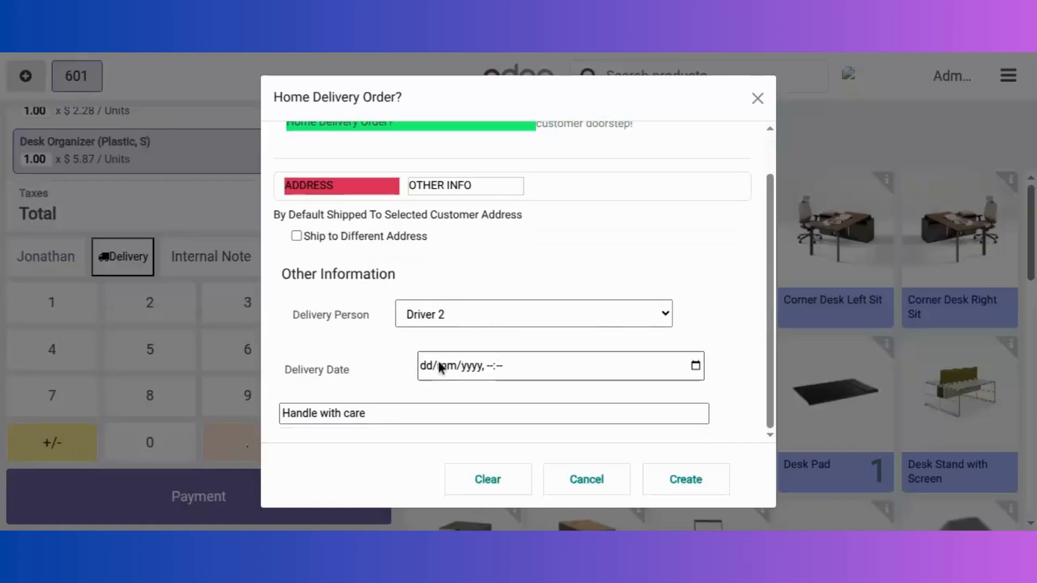
click(691, 369)
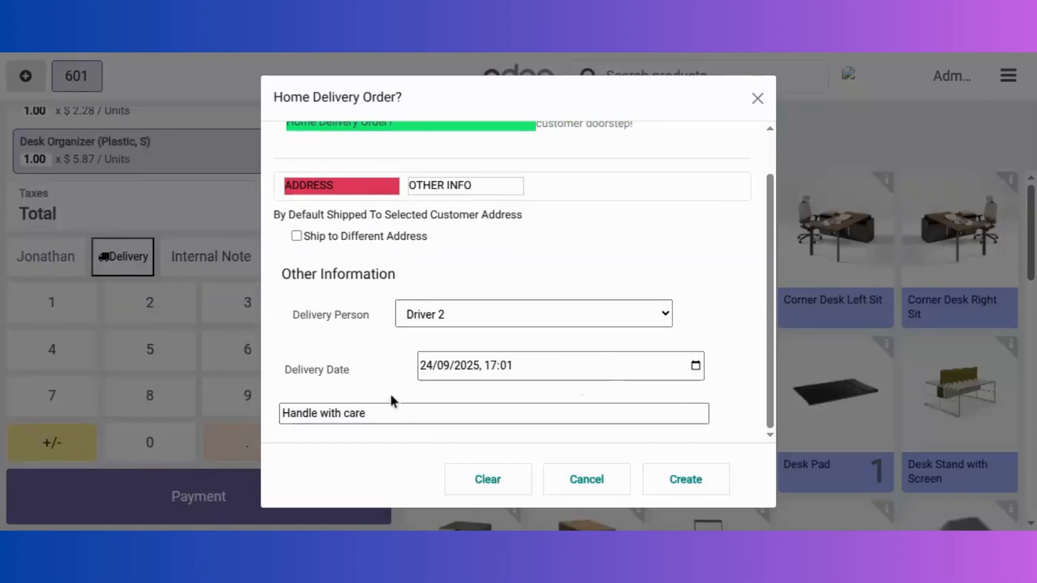
click(689, 482)
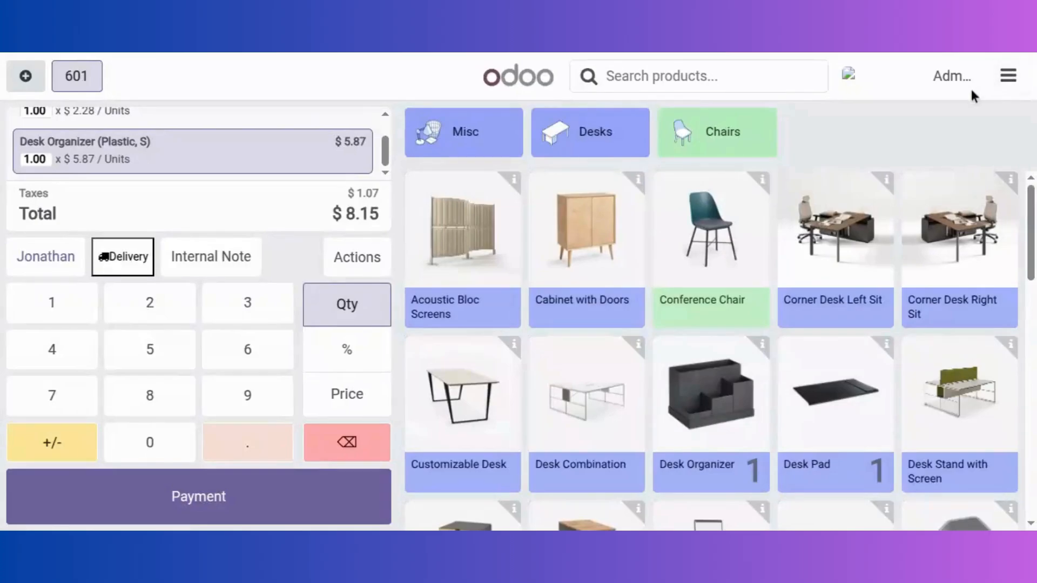
Pay the full $8.15 for the order in cash and validate it
click(281, 502)
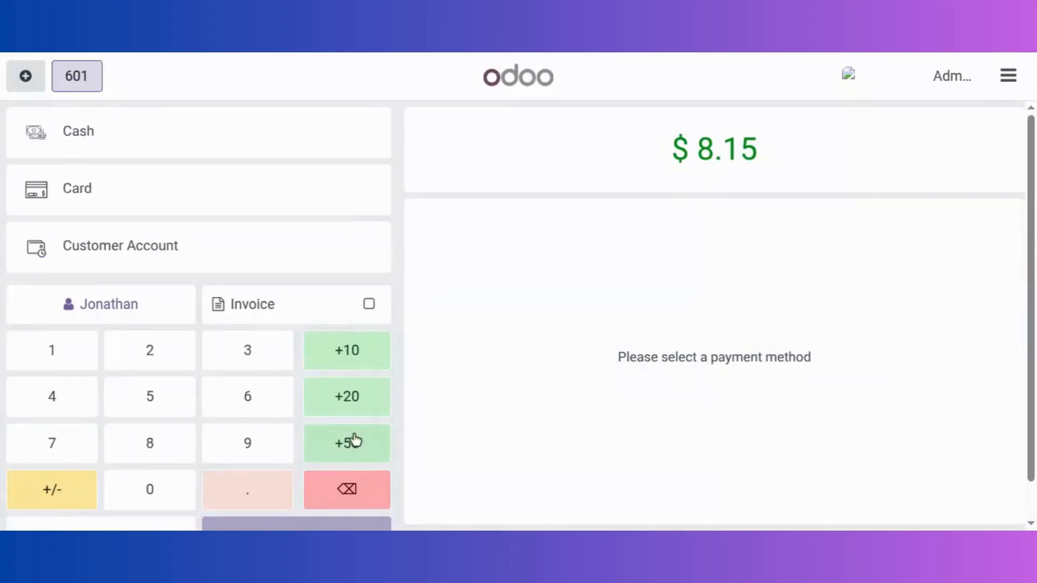
click(225, 156)
click(335, 522)
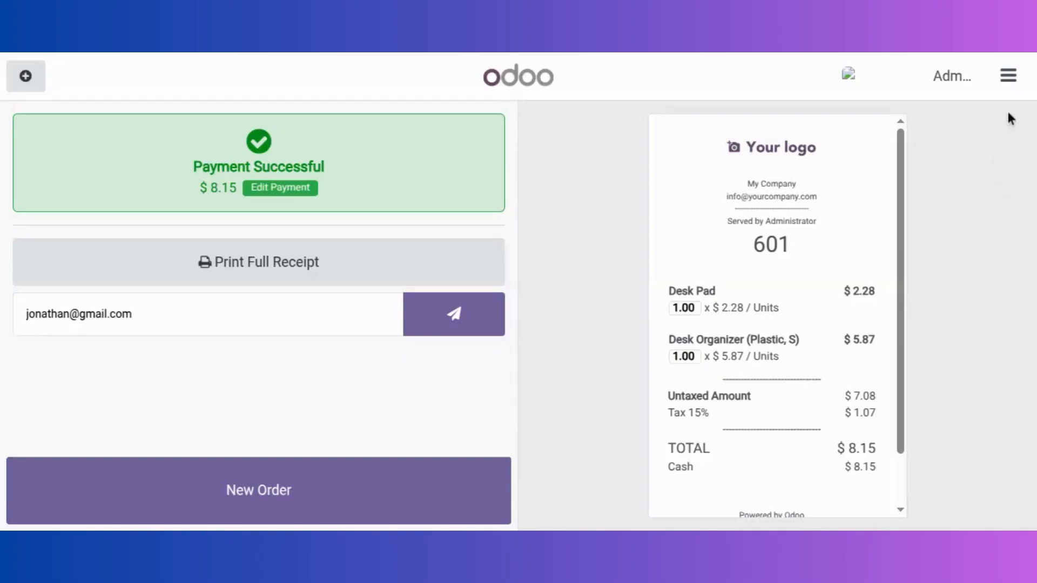
Leave the register for the Point of Sale backend
click(1008, 76)
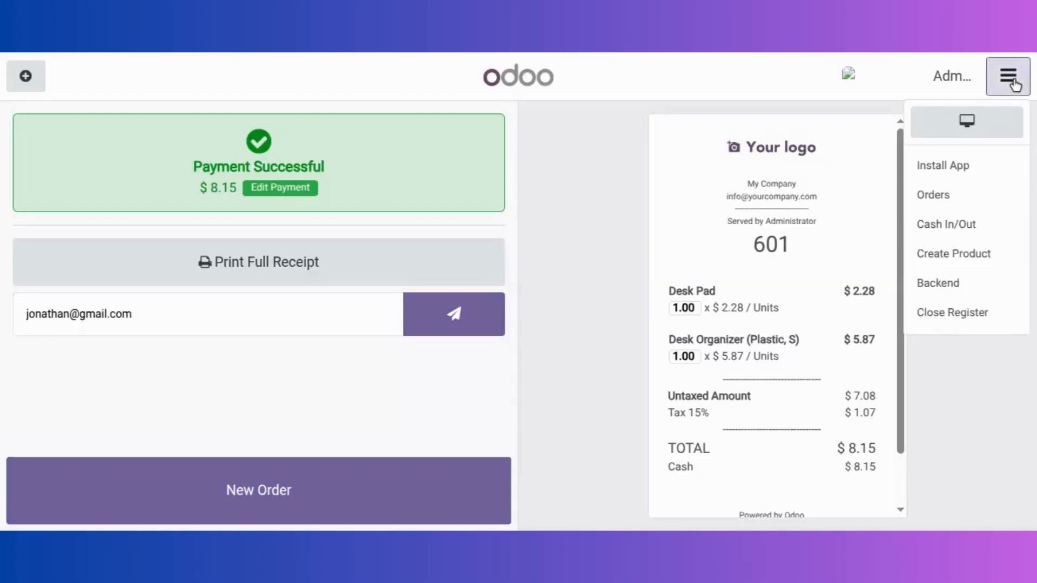
click(965, 290)
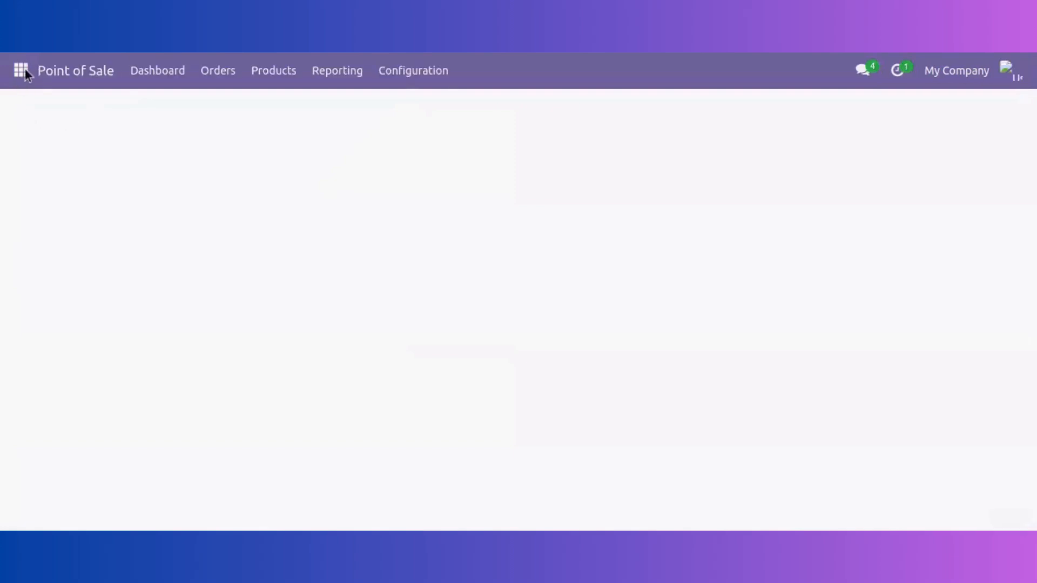
click(24, 71)
click(58, 243)
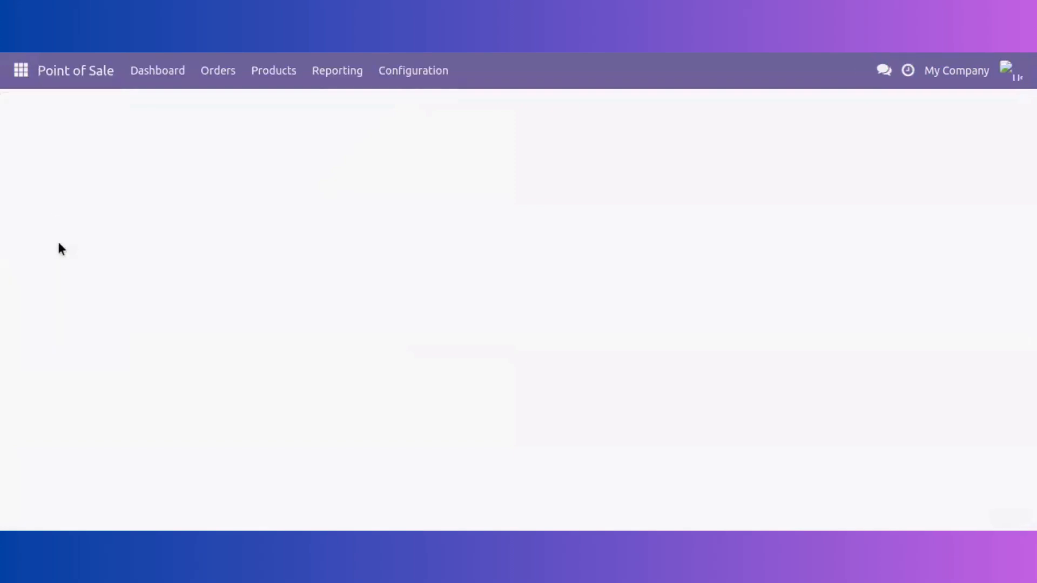
click(24, 76)
click(48, 262)
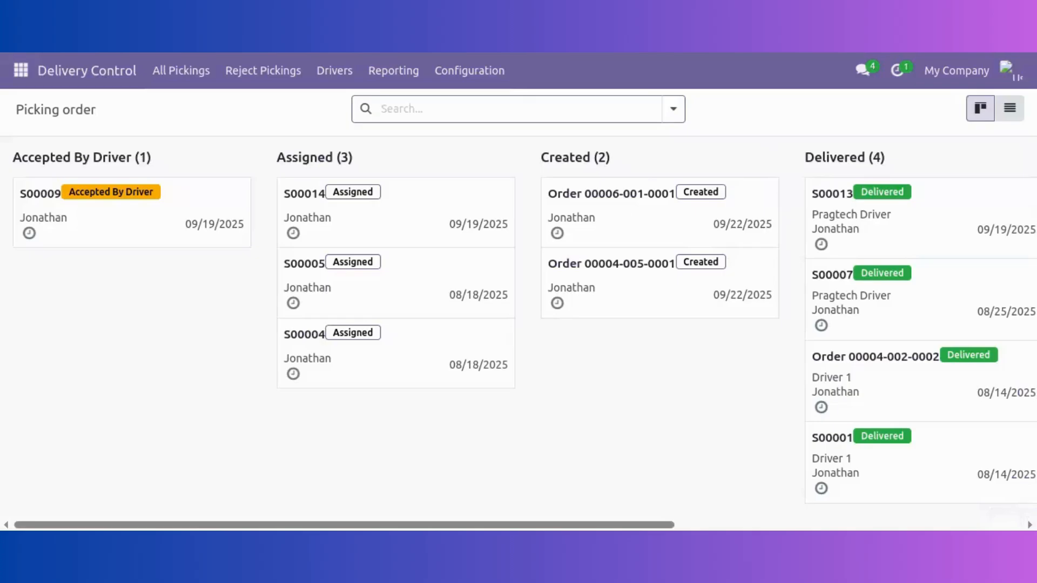
click(644, 220)
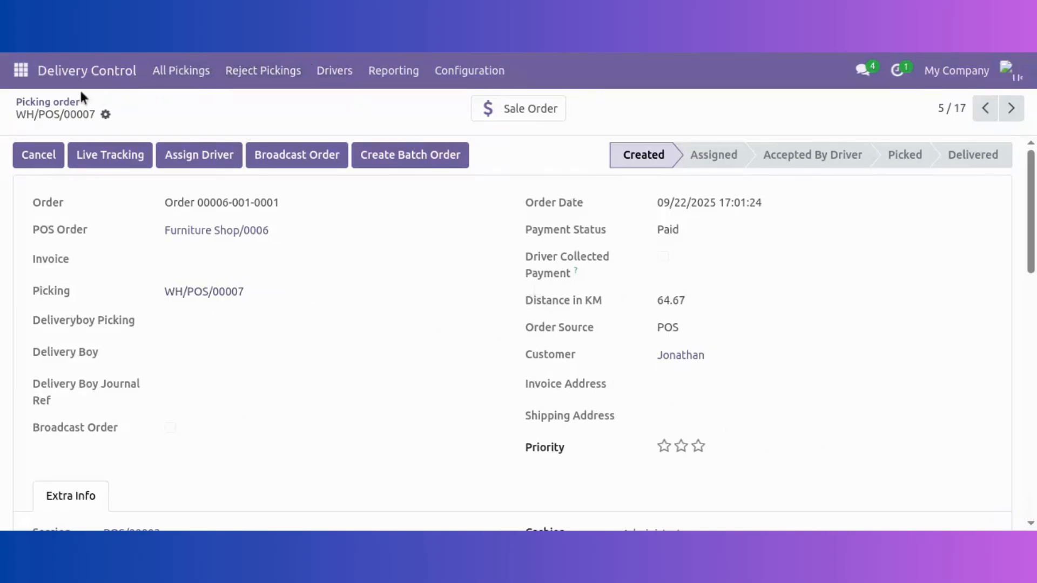
click(16, 100)
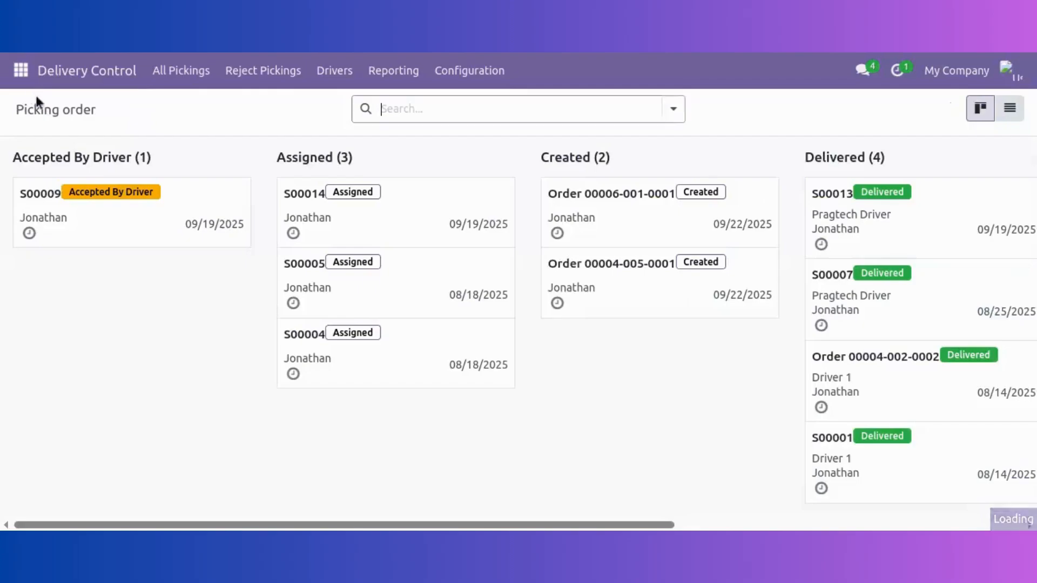
click(21, 74)
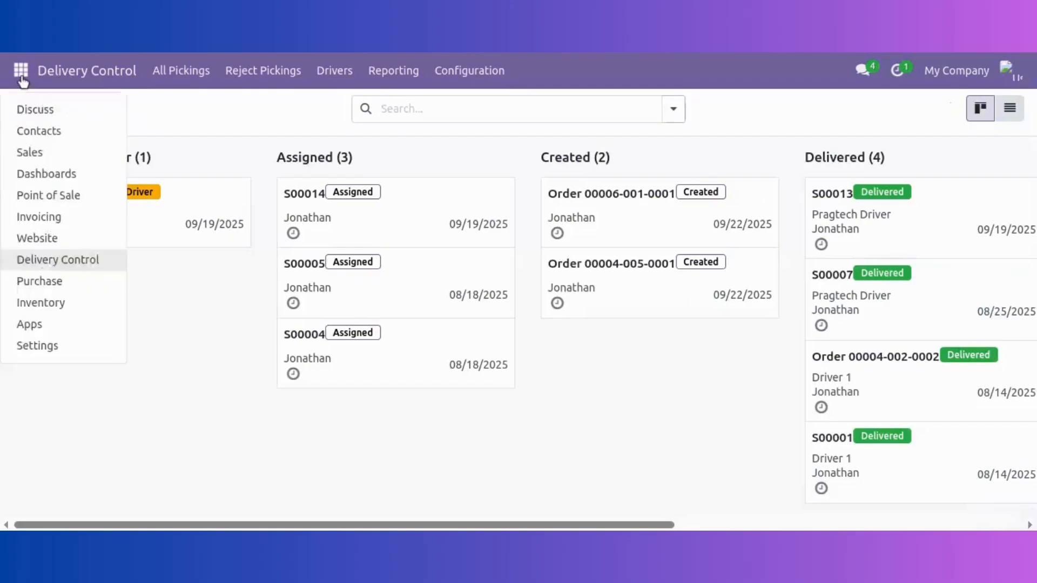
Go to the website's shop product grid and look at the Delivery Charge product
click(60, 238)
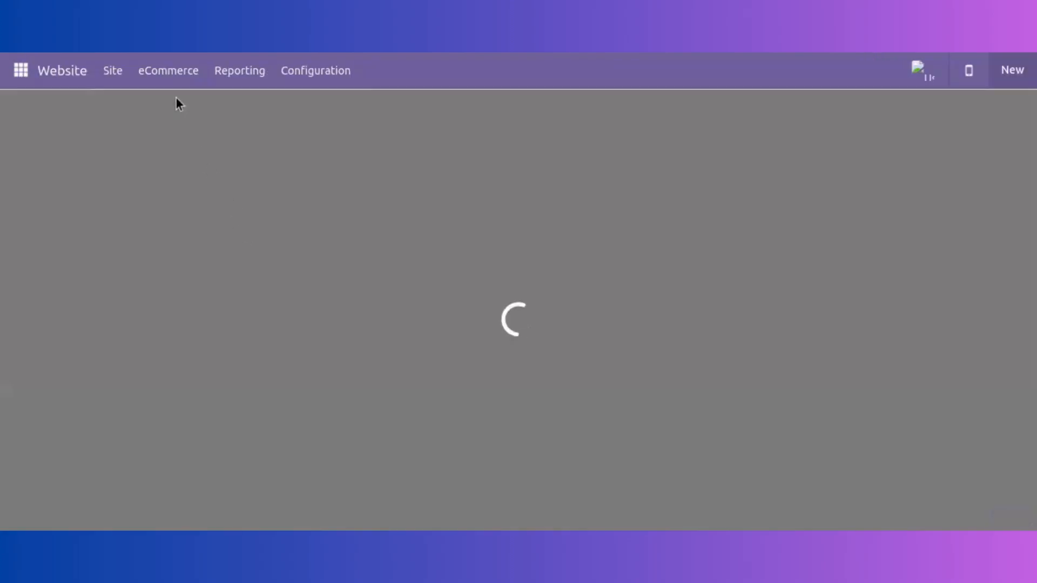
click(174, 74)
click(191, 134)
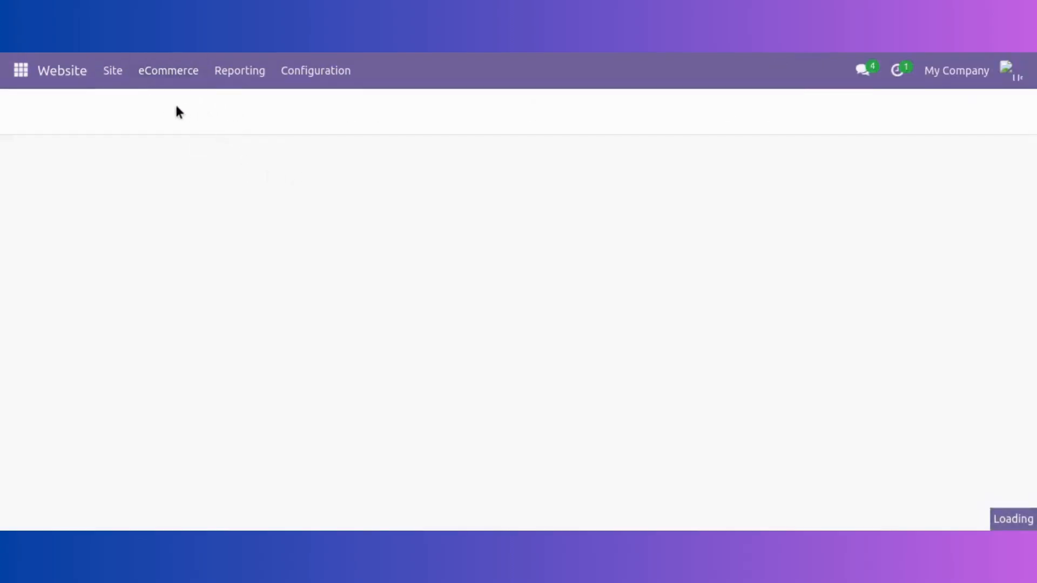
click(122, 82)
click(121, 111)
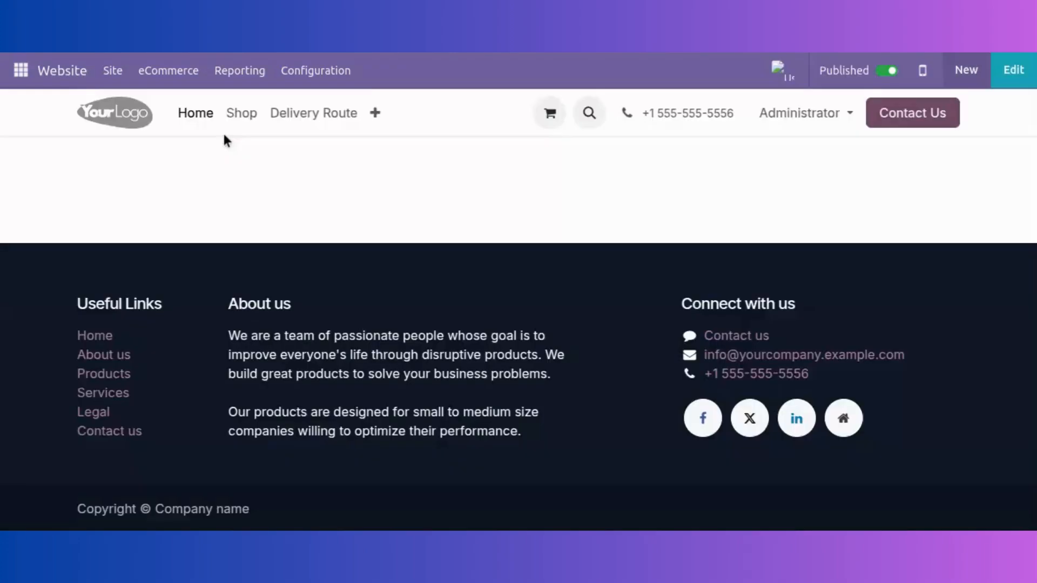
click(254, 121)
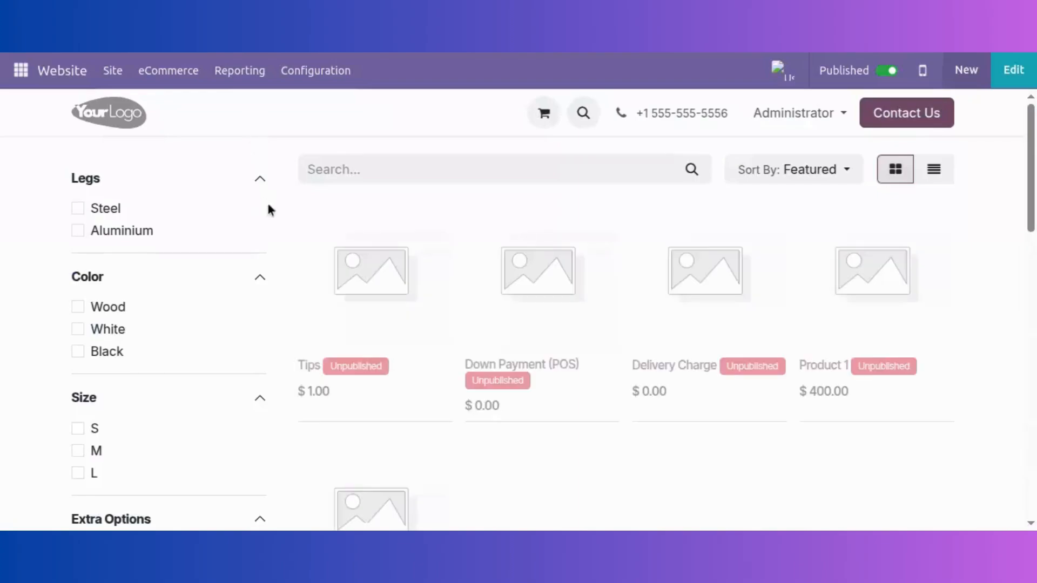
click(698, 282)
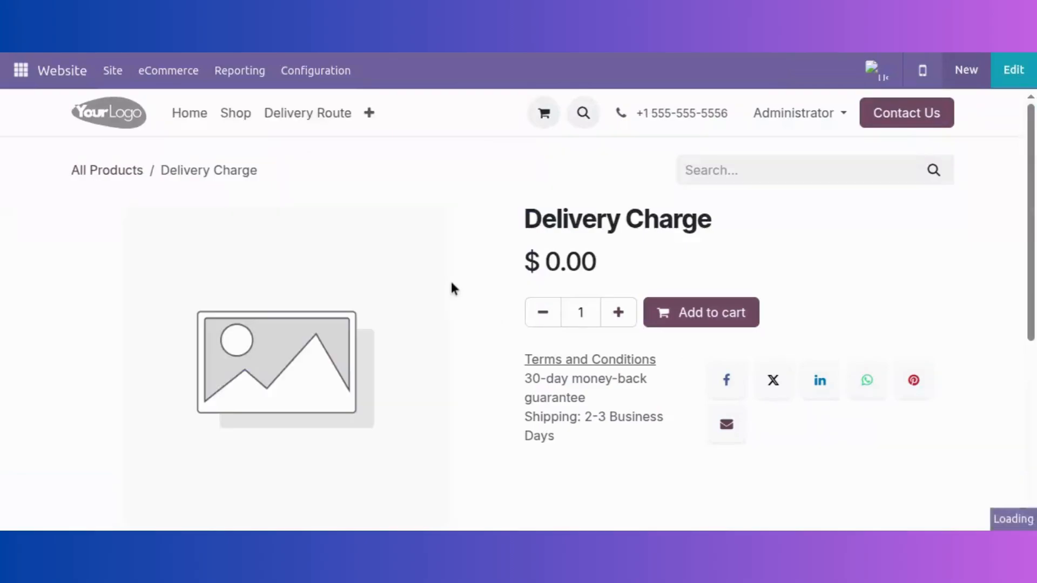
click(238, 117)
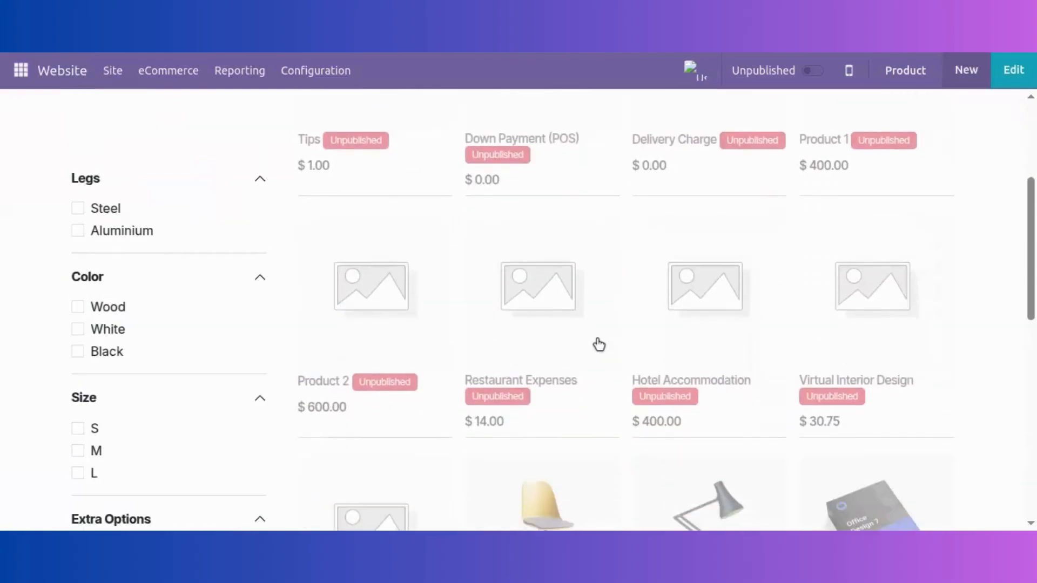
Add one $70.00 Office Chair to the cart and view the cart
scroll(526, 322, up, 1)
scroll(620, 322, down, 6)
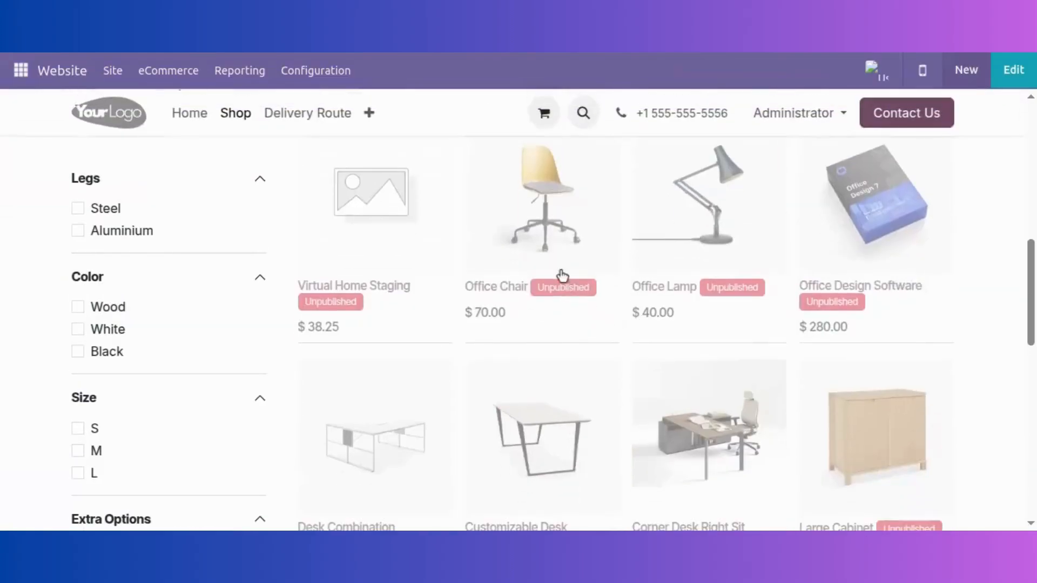
click(559, 201)
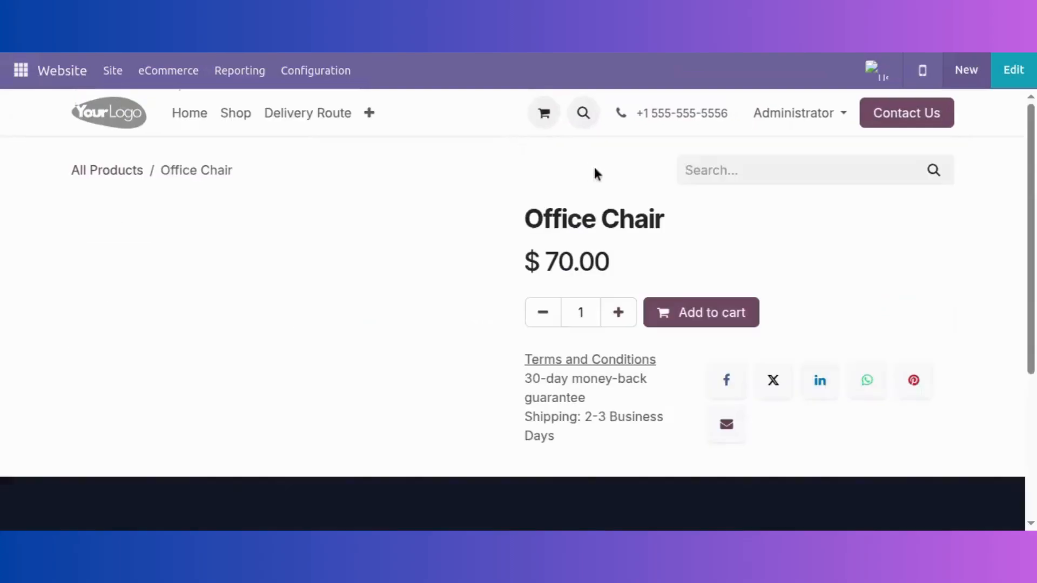
click(814, 72)
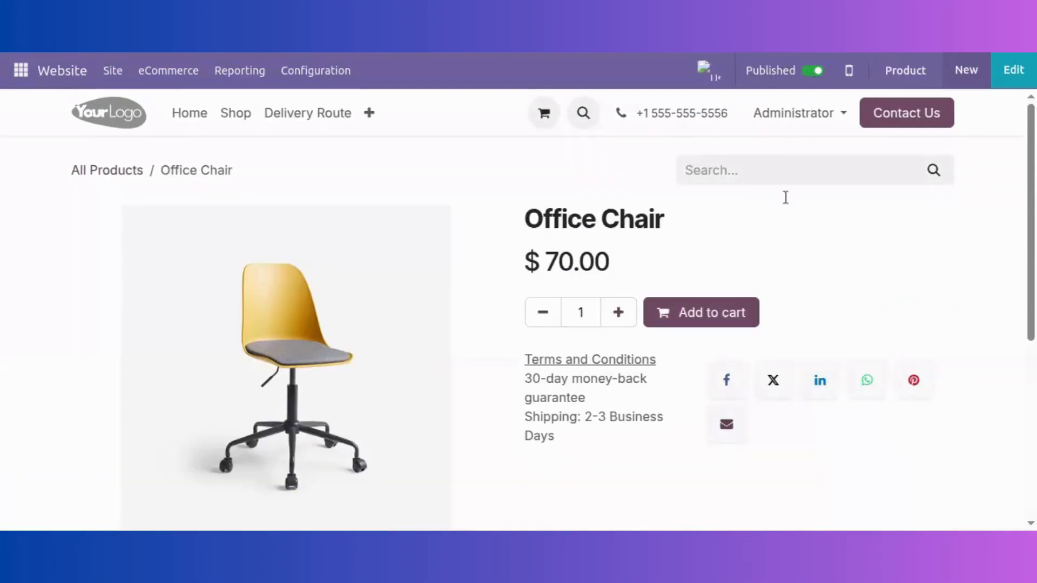
click(735, 310)
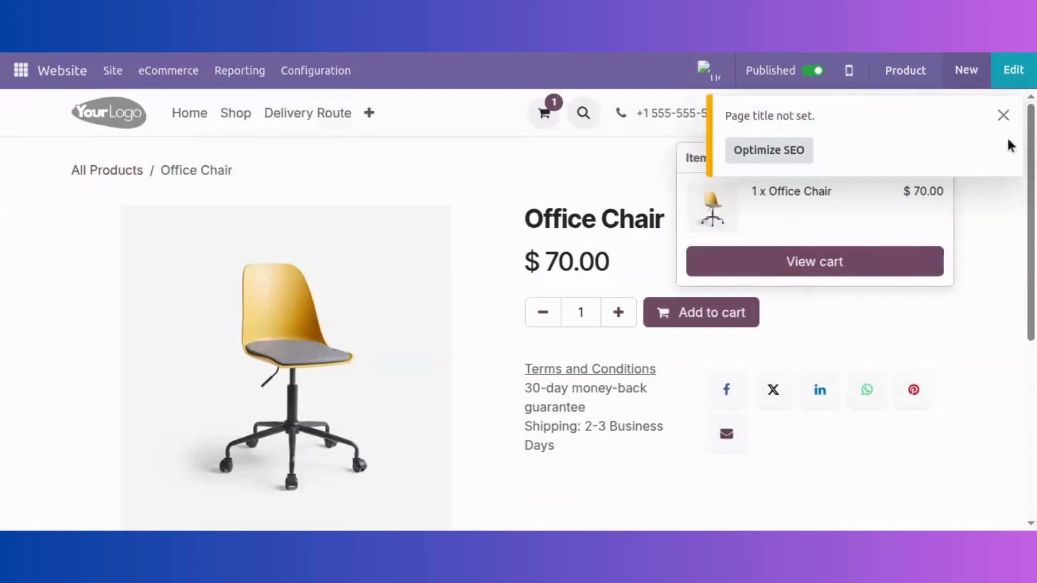
click(893, 267)
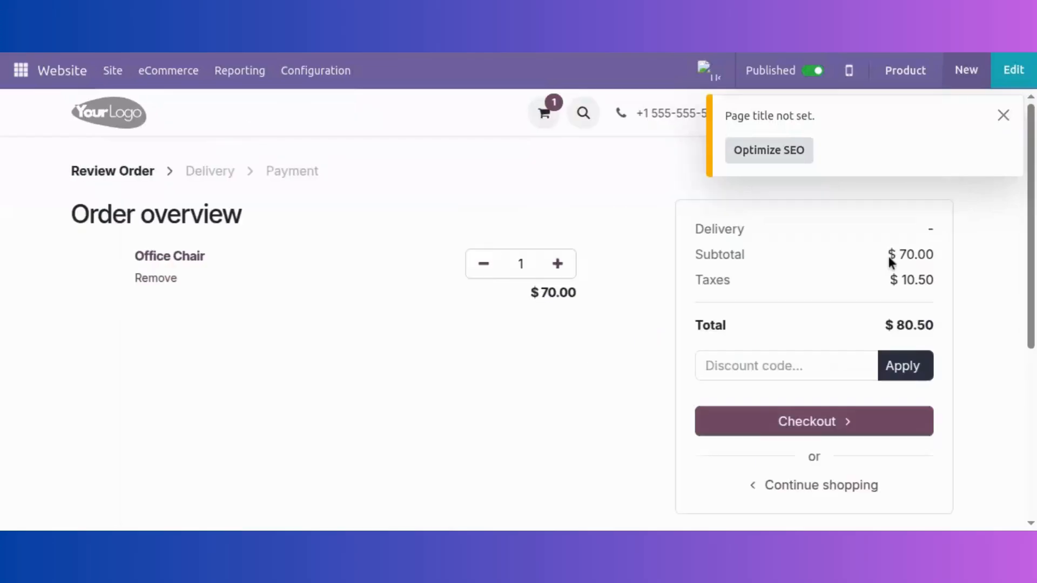
Proceed to checkout and fill in the phone number and saved street address details
click(799, 423)
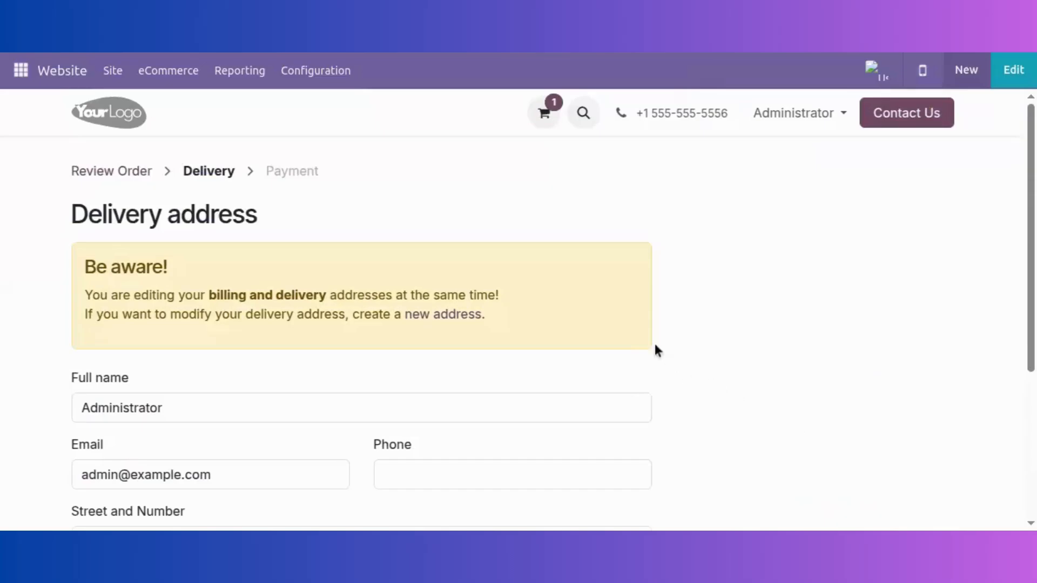
scroll(722, 227, down, 5)
scroll(324, 333, up, 3)
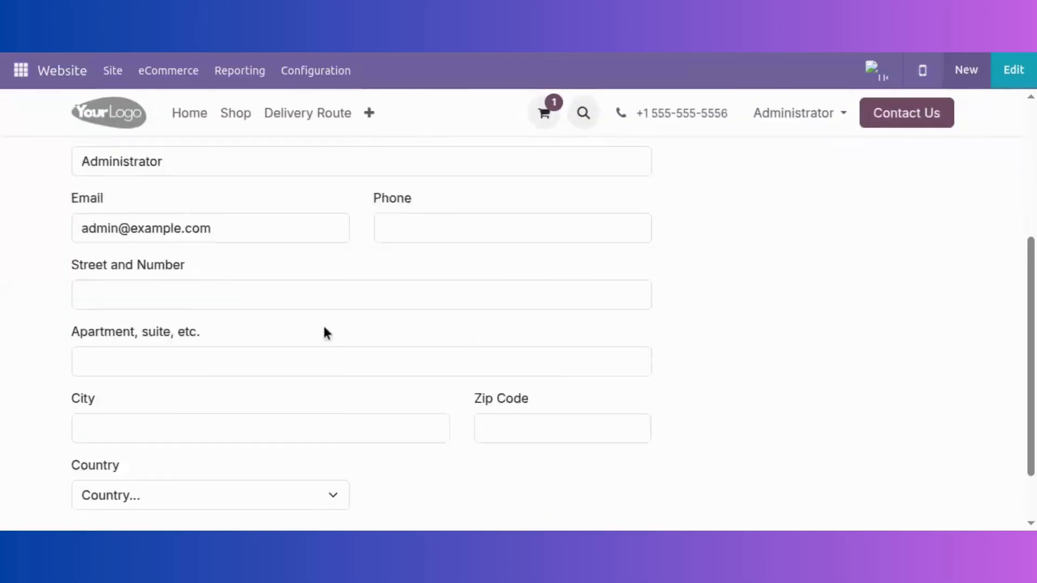
scroll(426, 237, down, 2)
click(420, 251)
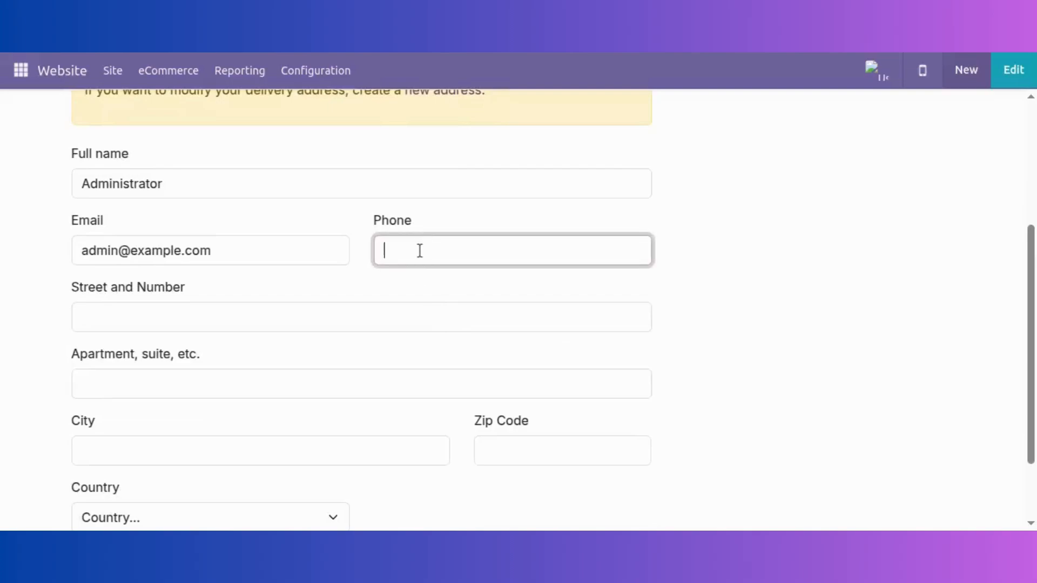
text(978654322)
click(289, 327)
click(280, 351)
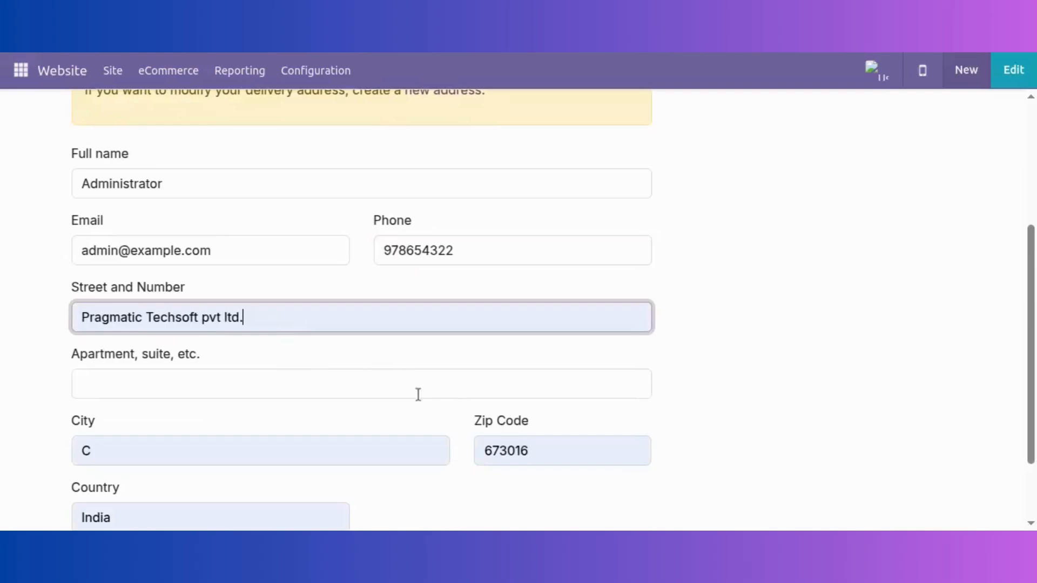
scroll(418, 395, down, 2)
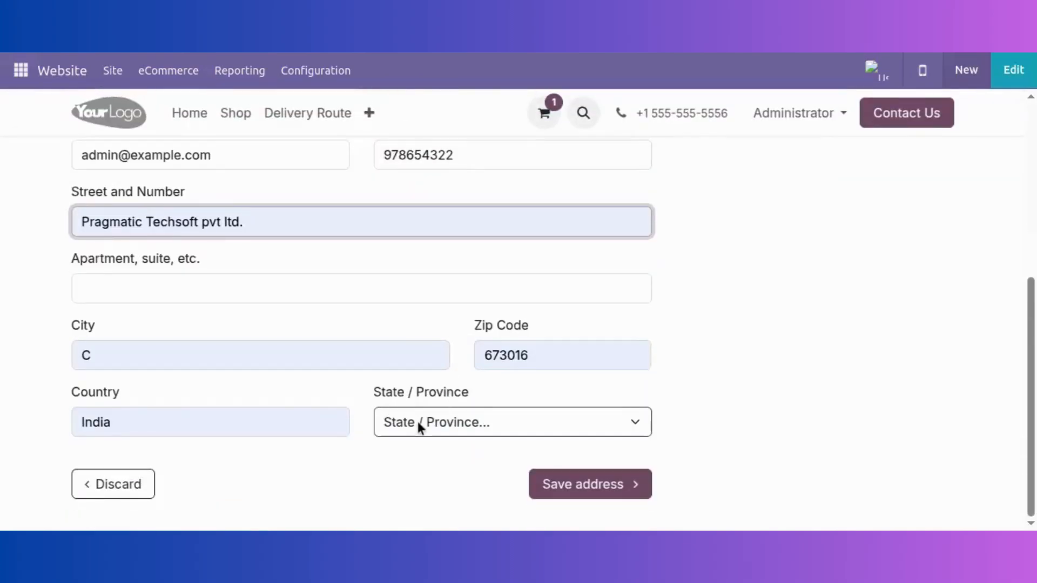
Set the state to Kerala, try saving the address, and dismiss the resulting error
click(418, 425)
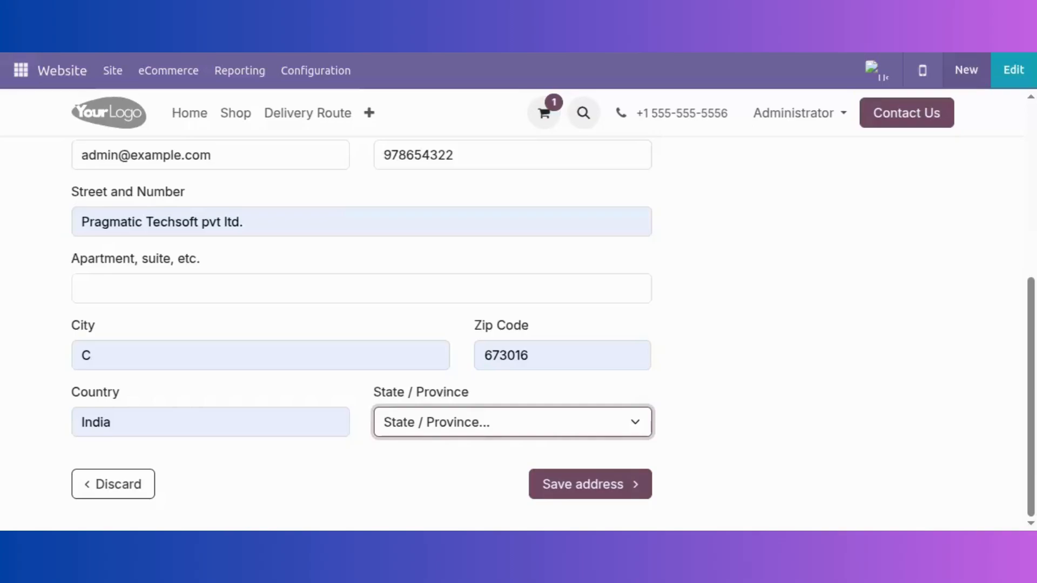
click(409, 461)
click(410, 463)
click(543, 478)
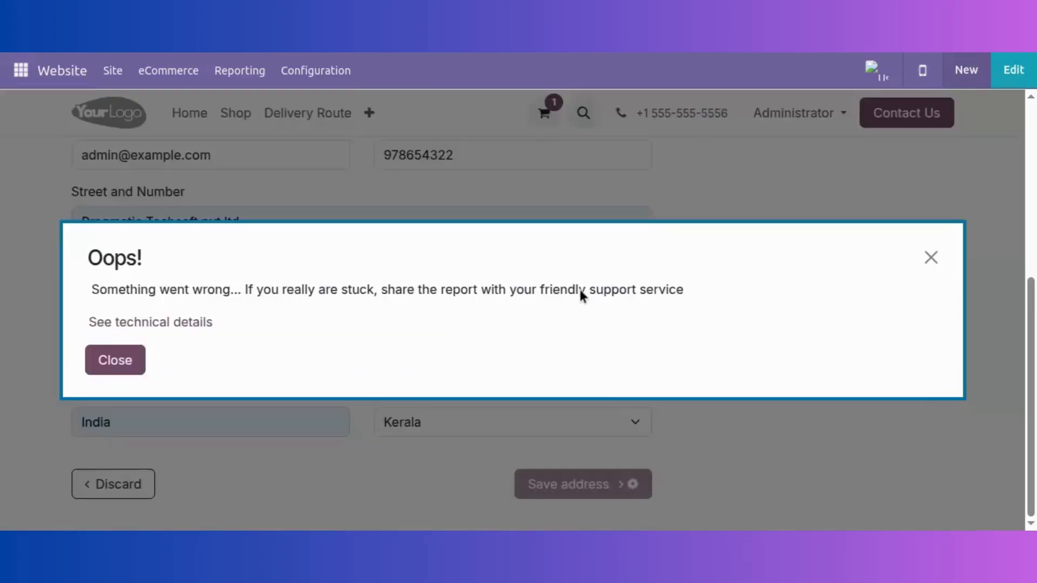
click(139, 358)
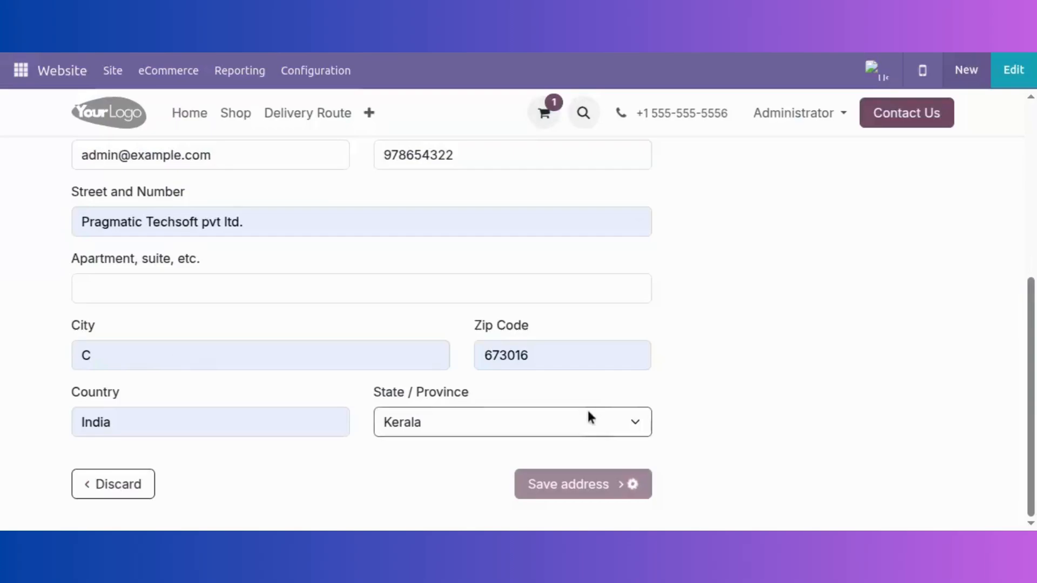
Replace the zip code, switch the state to Maharashtra, then leave for the Shop listing unsaved
click(600, 354)
key(ctrl+a)
text(411048)
click(507, 421)
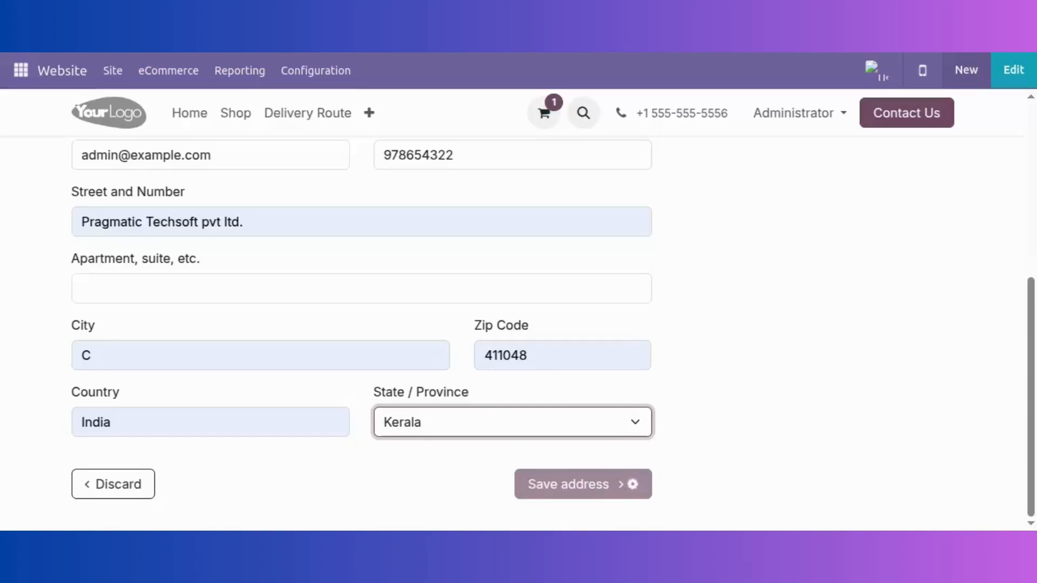
click(635, 490)
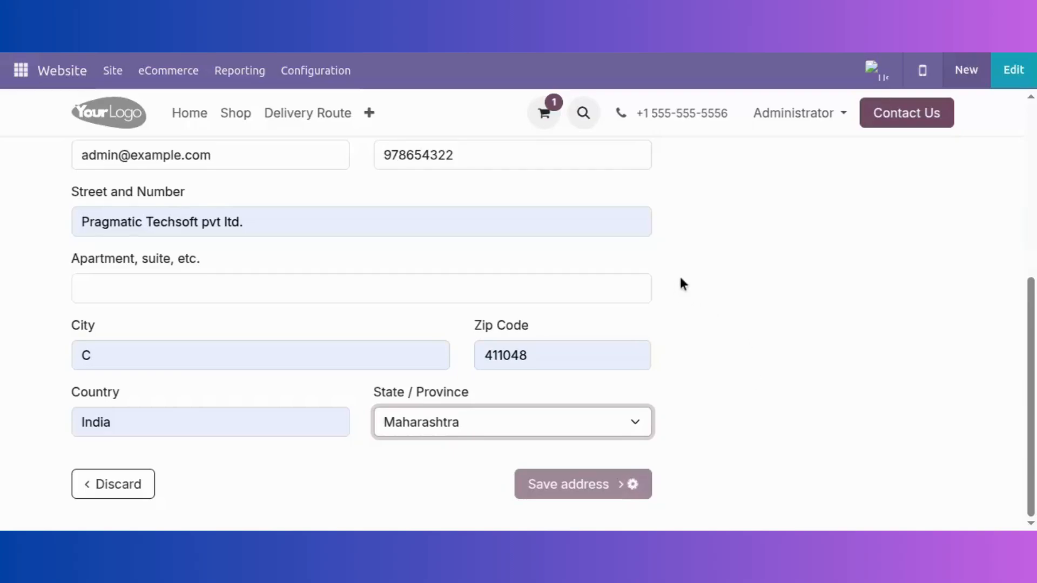
scroll(685, 261, up, 5)
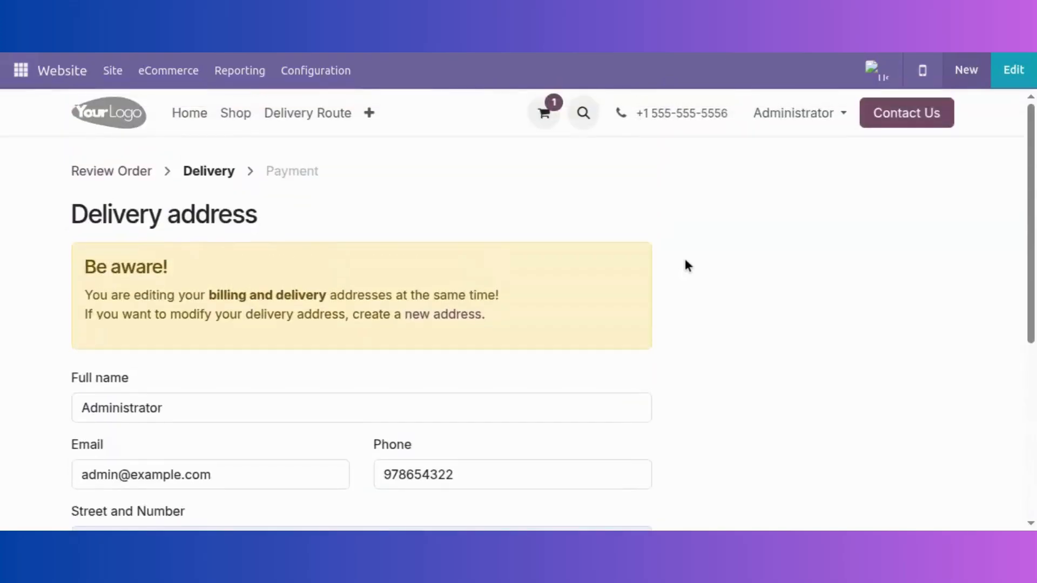
scroll(685, 260, down, 5)
click(624, 486)
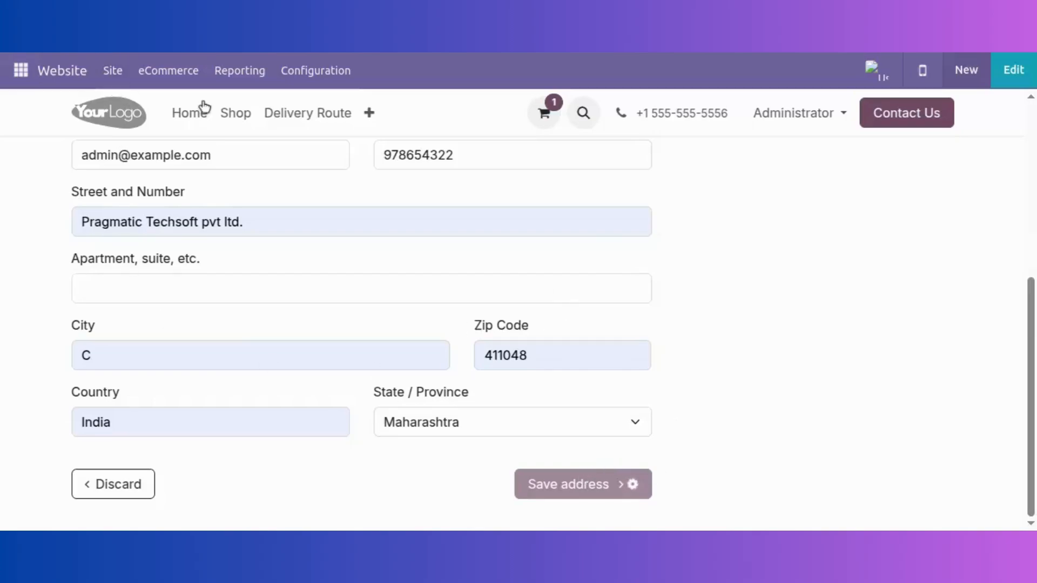
click(225, 114)
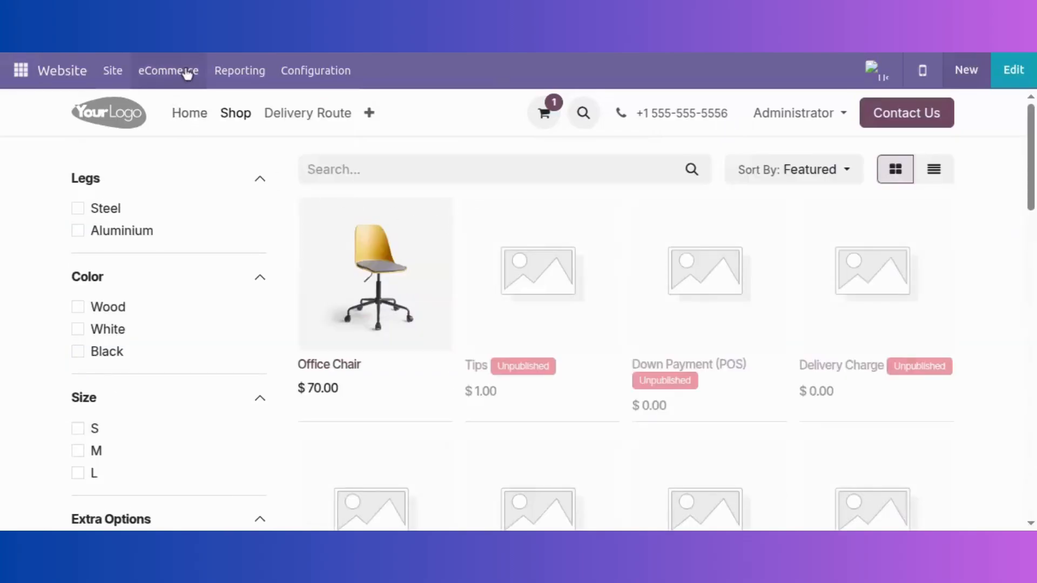
Check out the cart, billing to the delivery address and shipping with Delivery Charges
click(142, 72)
click(125, 76)
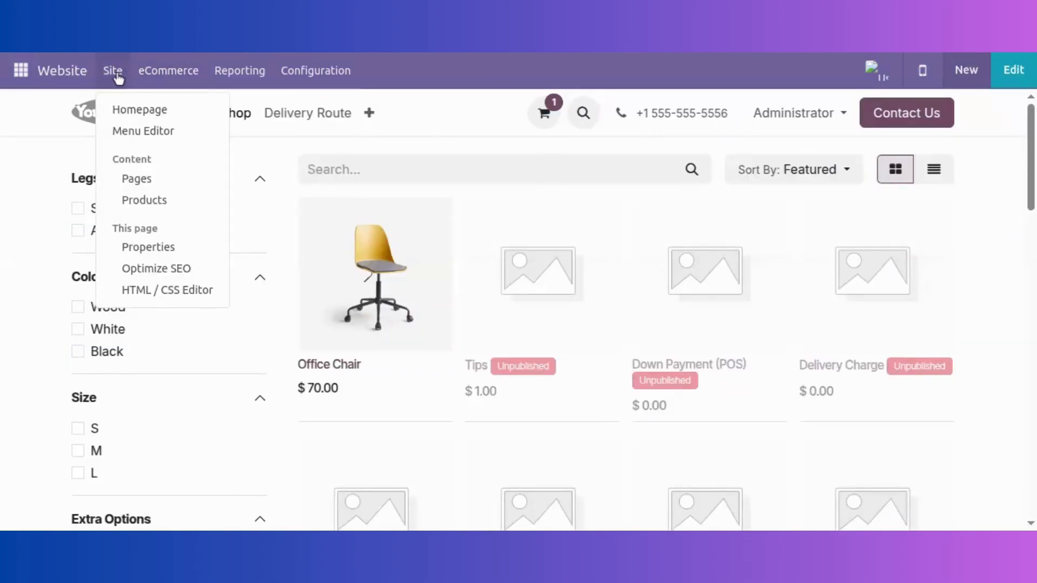
click(566, 108)
click(554, 113)
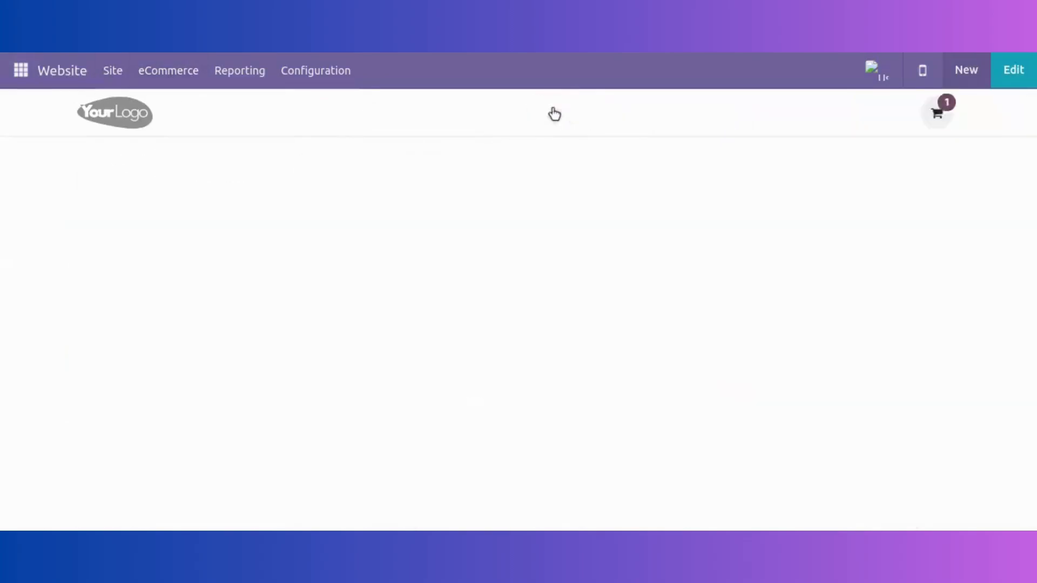
click(806, 425)
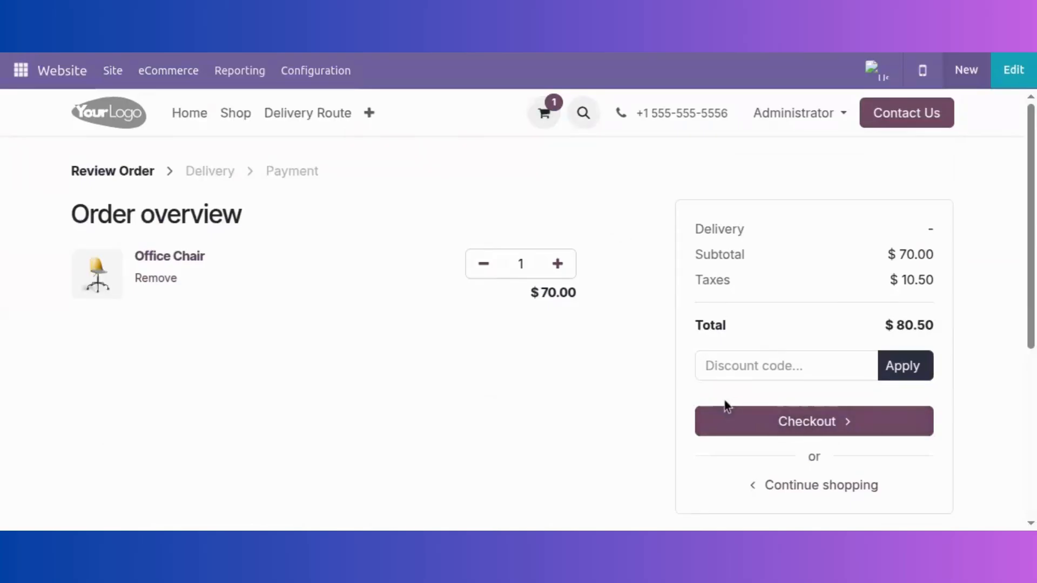
scroll(605, 378, down, 3)
scroll(601, 371, down, 1)
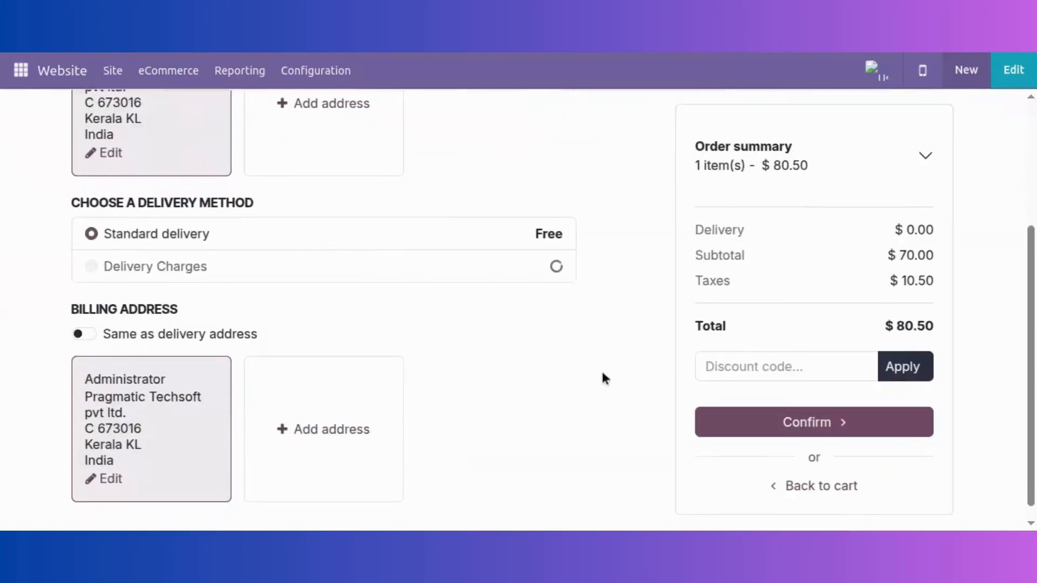
click(84, 335)
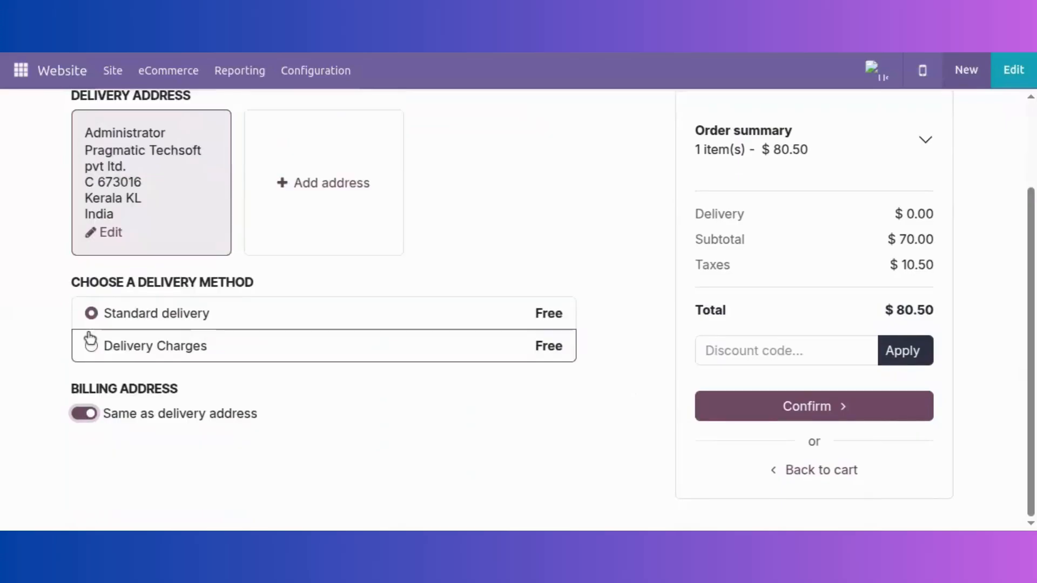
click(370, 338)
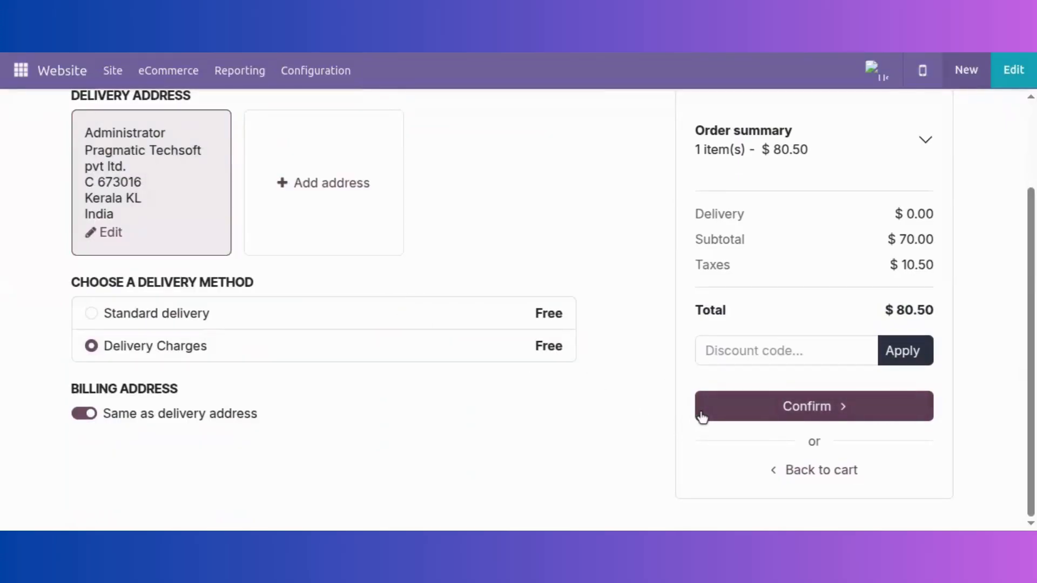
click(701, 413)
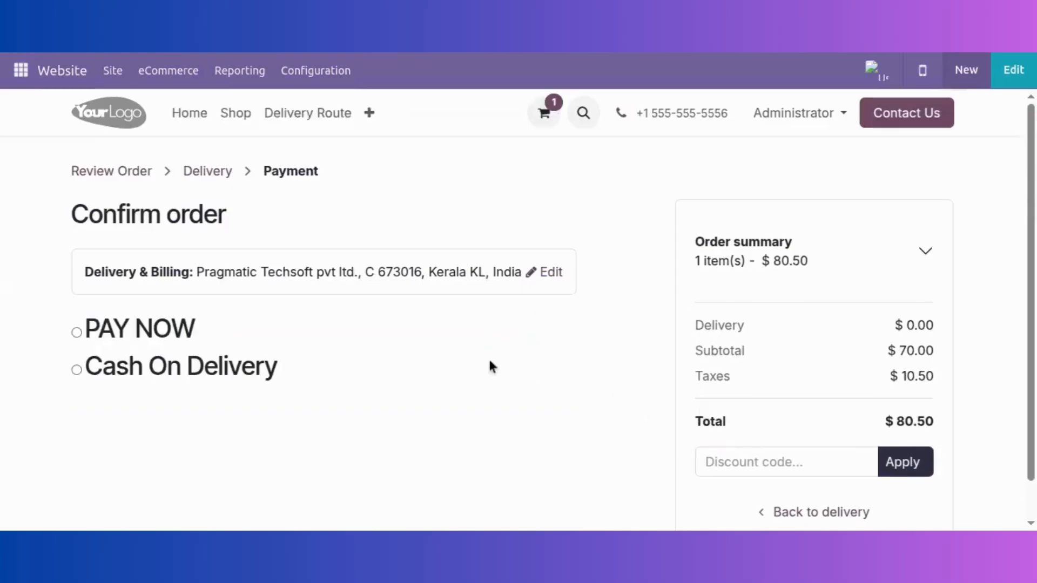
Pay by Cash On Delivery and confirm order S00016
scroll(563, 352, down, 1)
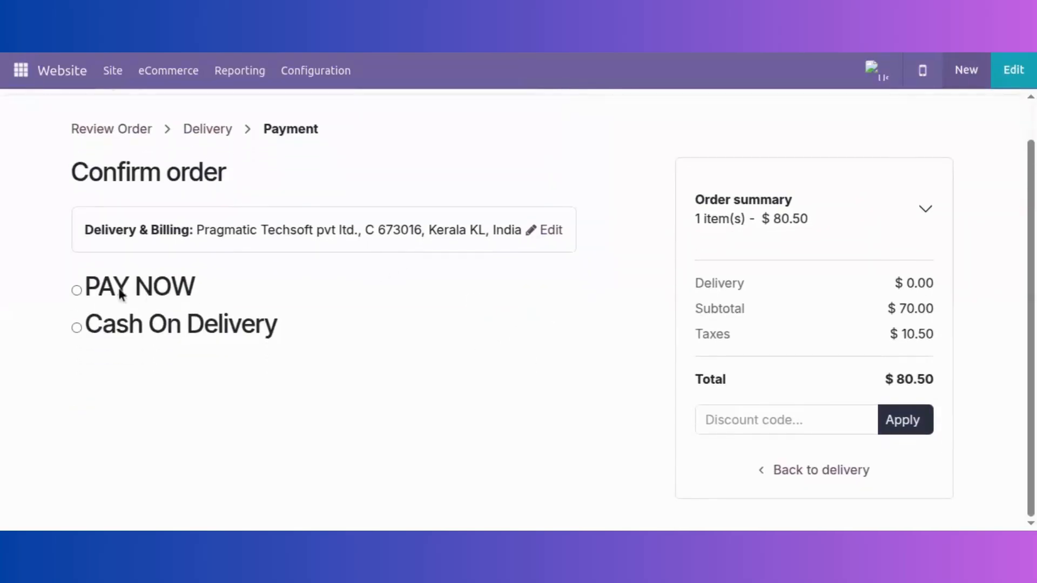
click(76, 328)
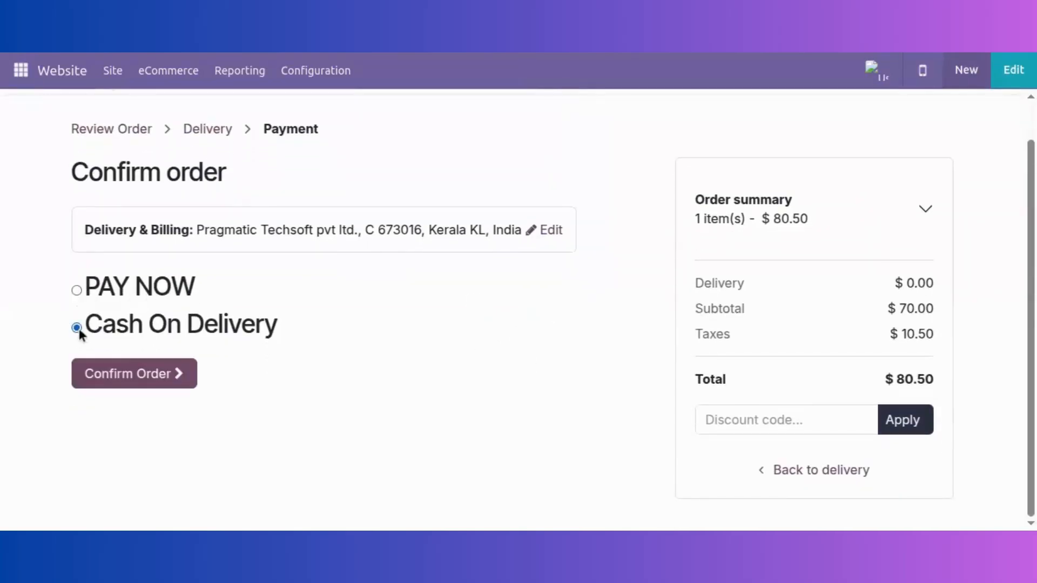
click(188, 381)
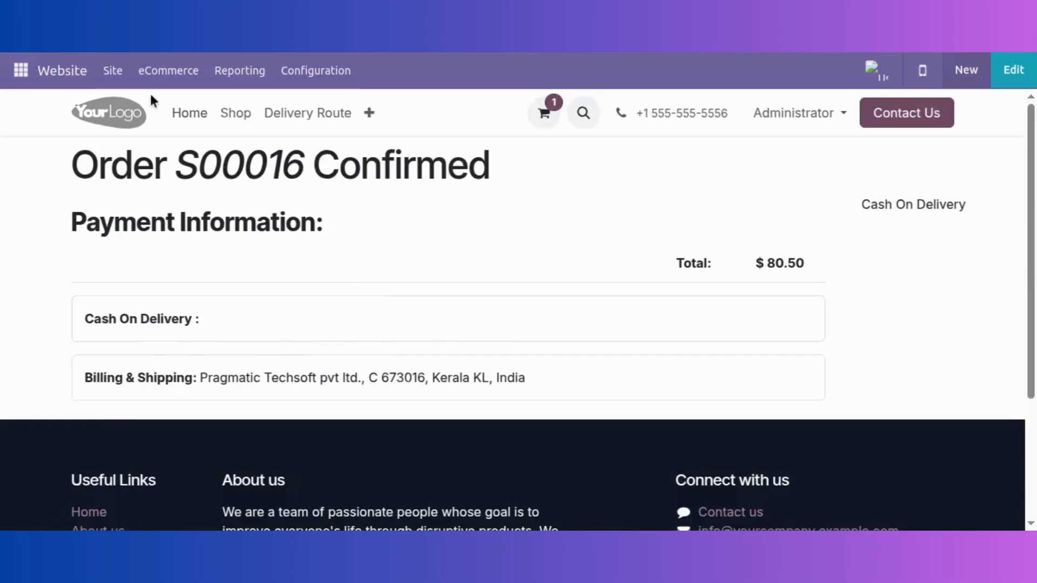
click(171, 75)
Open website order S00016, try Create Picking Order, and dismiss the Oops! error
click(174, 133)
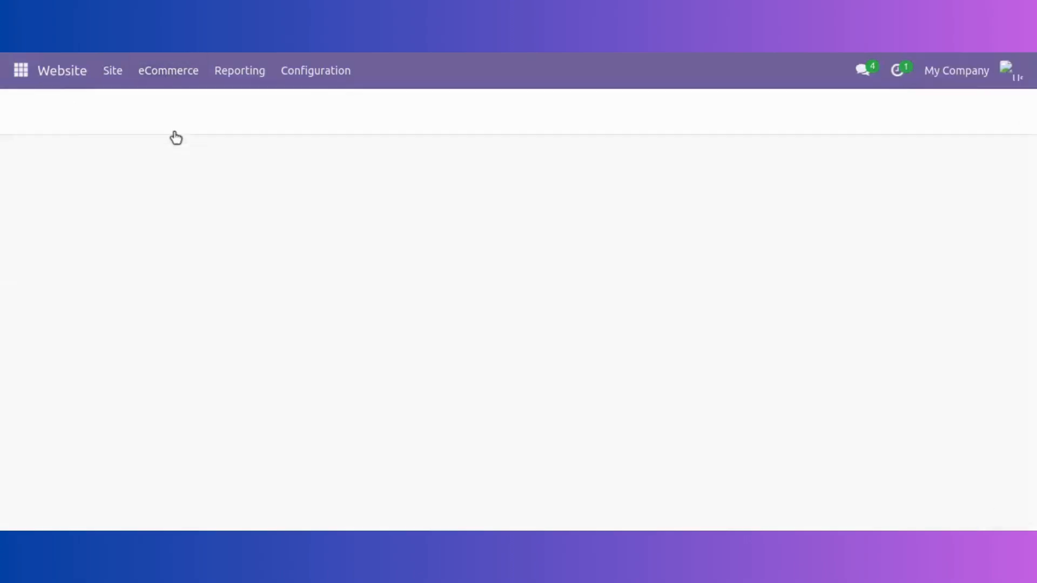
click(178, 193)
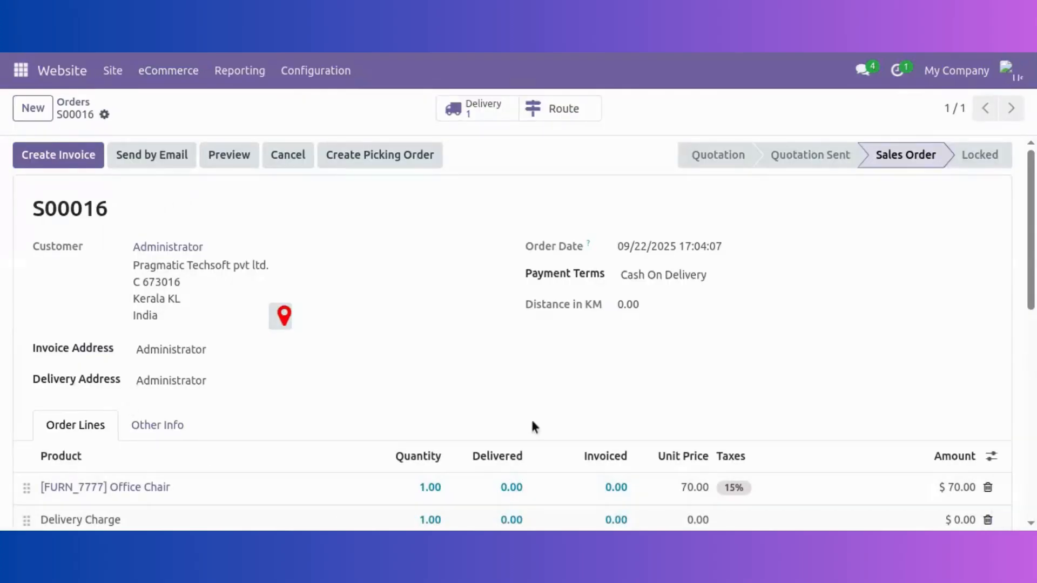
scroll(513, 373, down, 3)
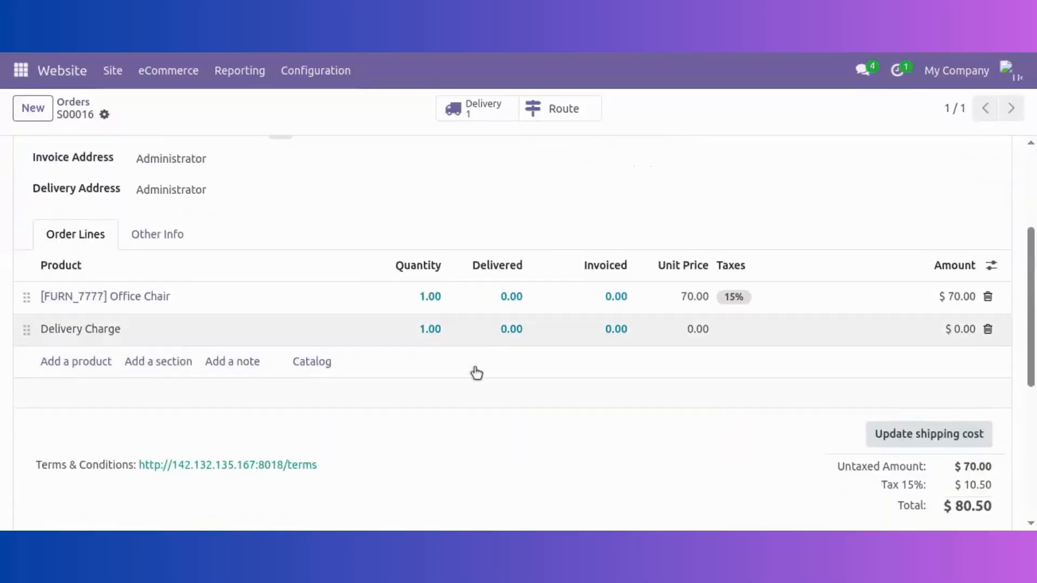
scroll(460, 414, up, 3)
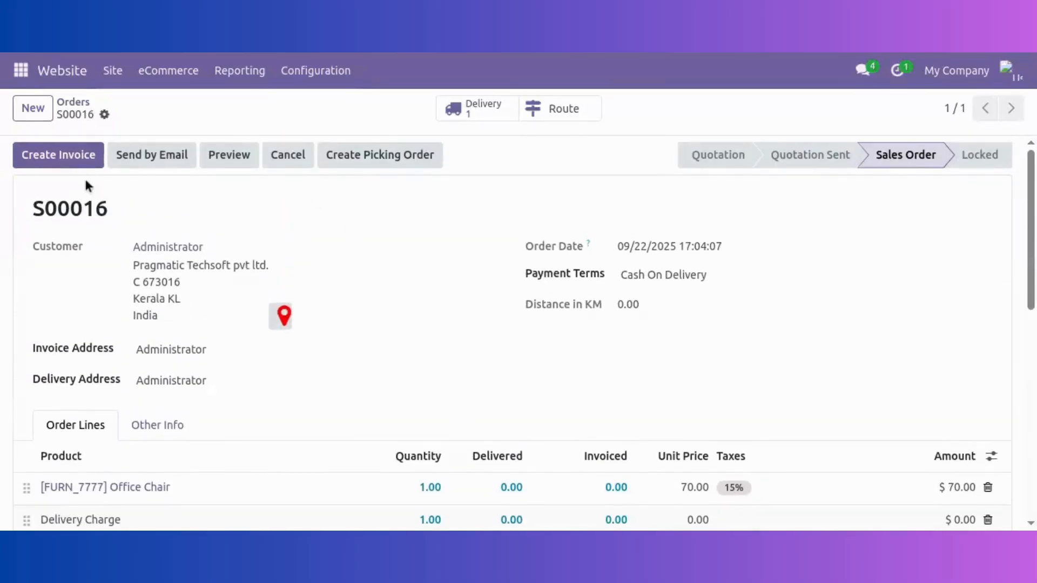
click(377, 159)
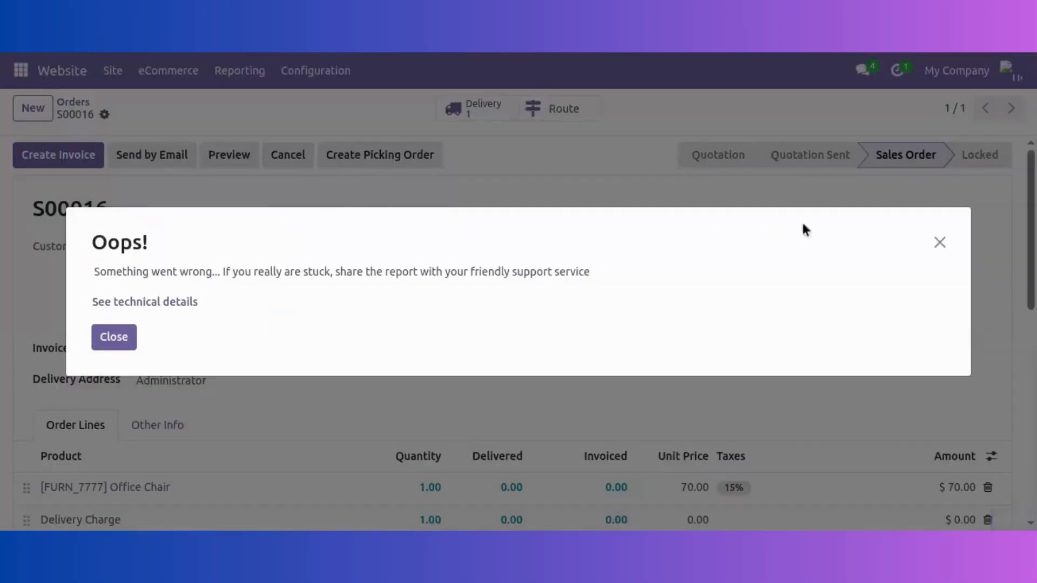
click(940, 244)
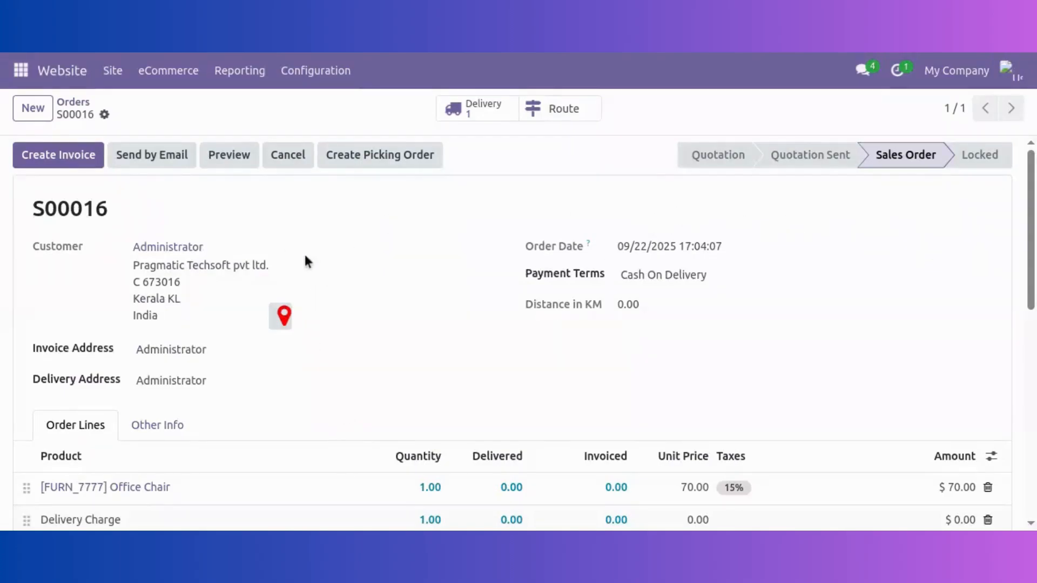
click(20, 70)
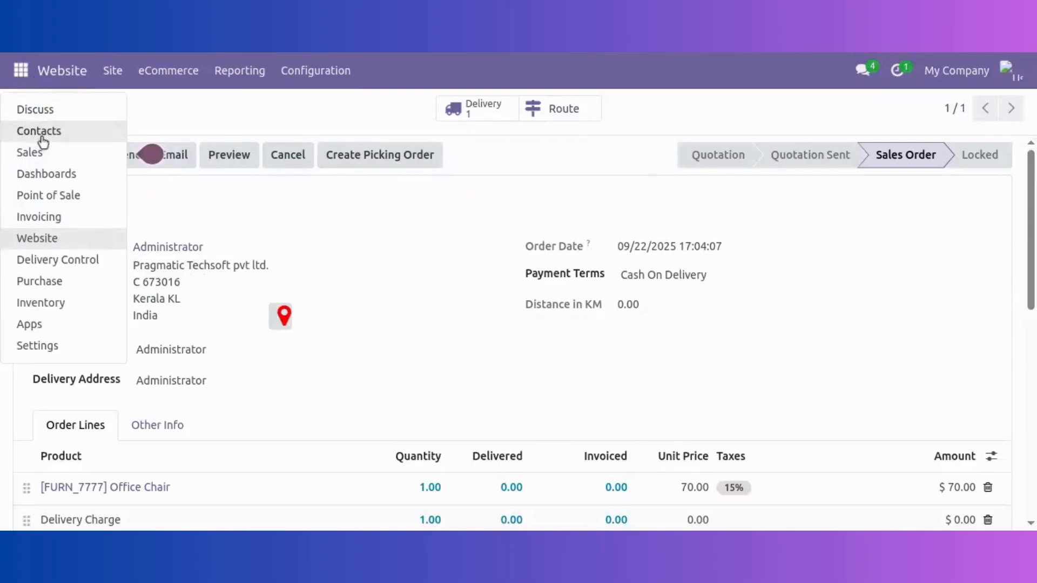
click(181, 117)
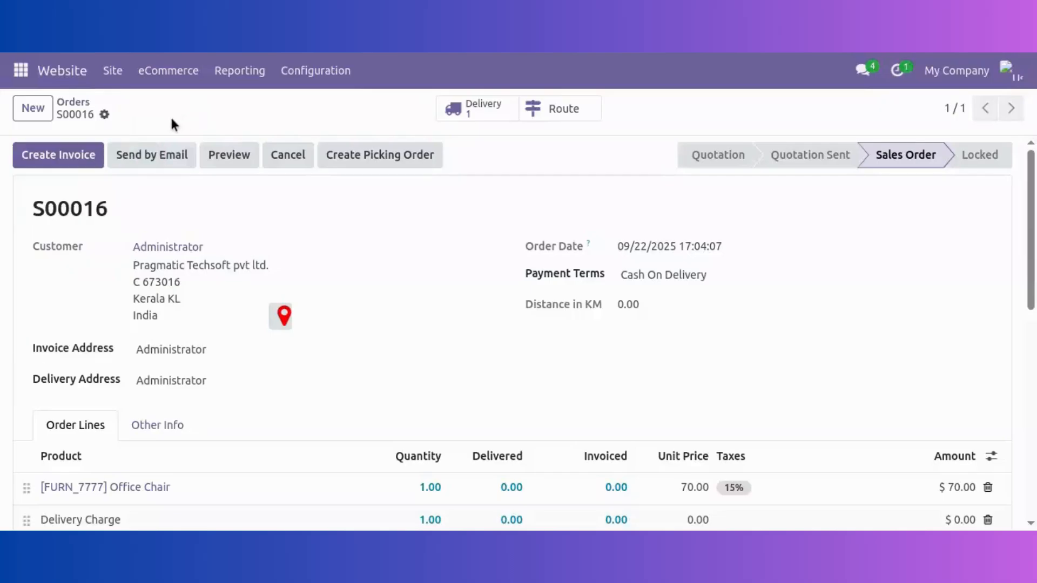